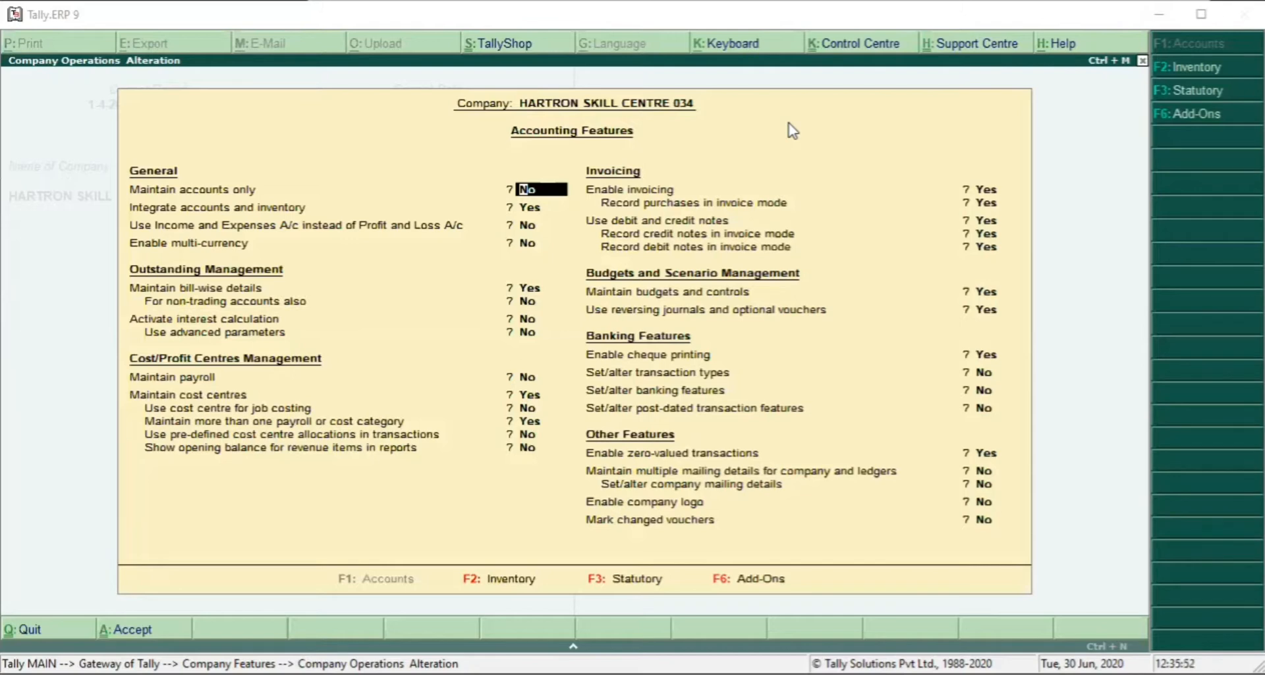
Step: Leave the accounting features of HARTRON SKILL CENTRE 034 and return to the Gateway of Tally
{"action": "key", "text": "Escape"}
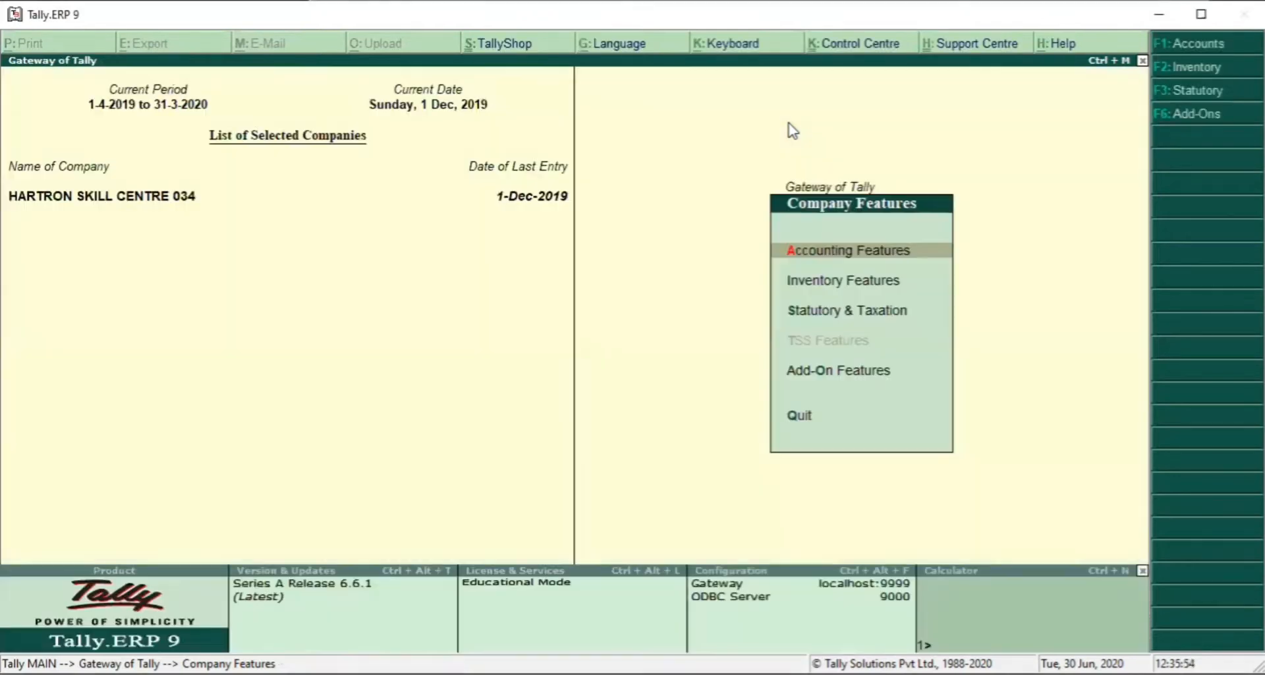
{"action": "key", "text": "Escape"}
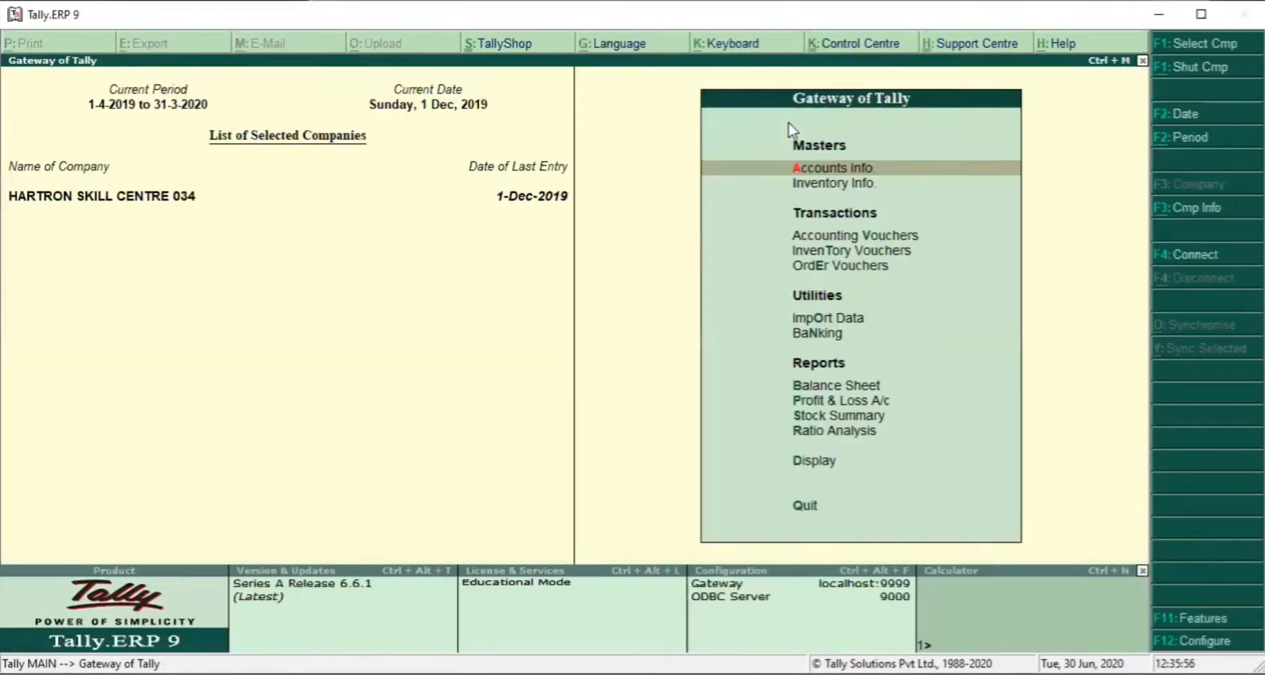
{"action": "key", "text": "alt+F2"}
{"action": "key", "text": "Escape"}
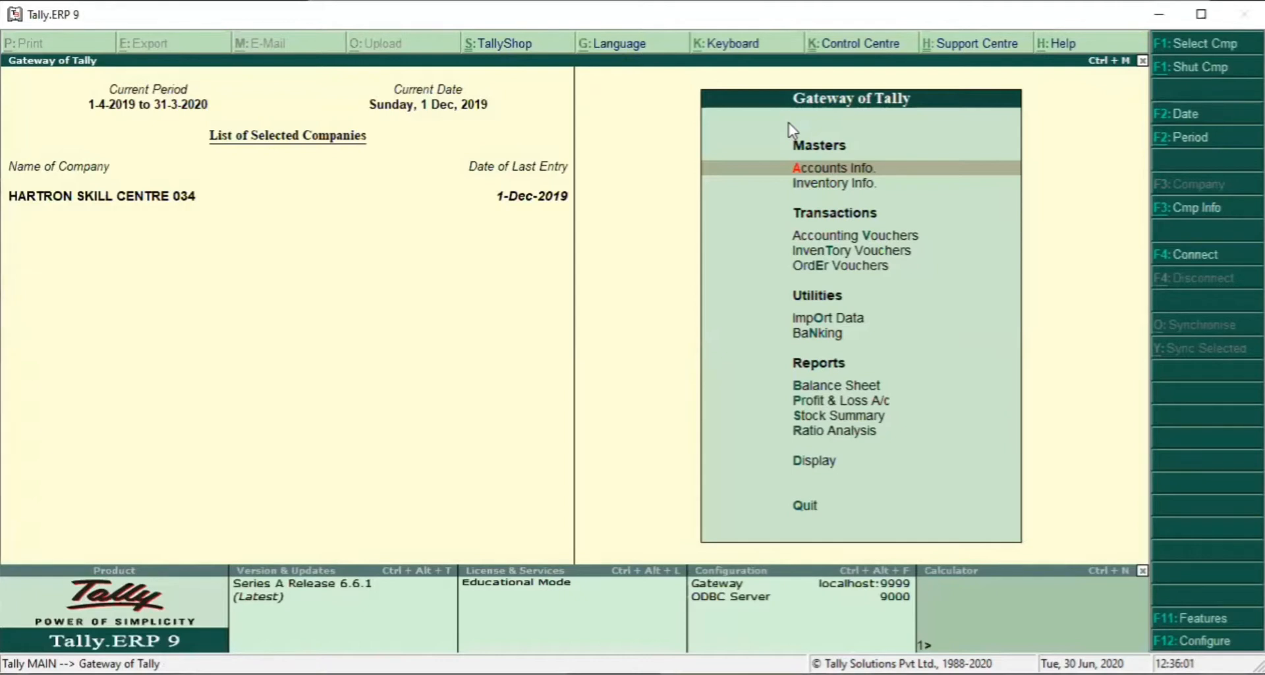
Step: Start creating a new company named Hsc 30062020, keeping the same mailing name and India as the country
{"action": "key", "text": "alt+F3"}
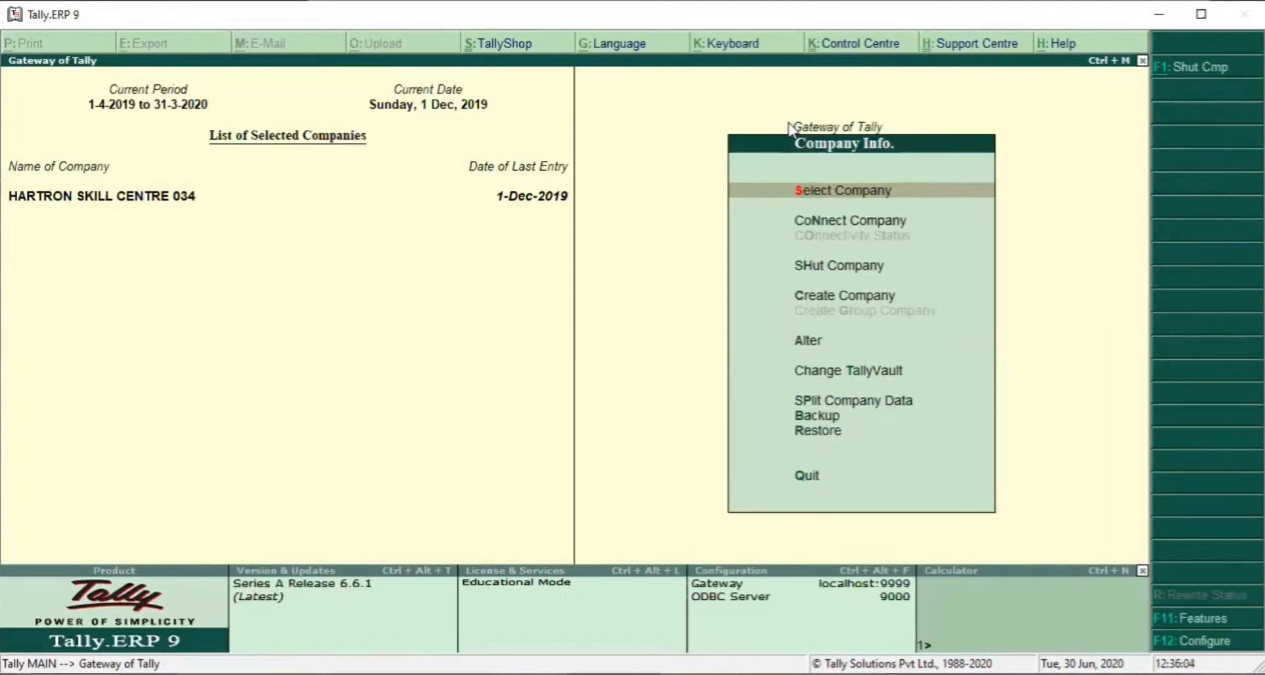
{"action": "key", "text": "Down"}
{"action": "key", "text": "Down"}
{"action": "key", "text": "Down"}
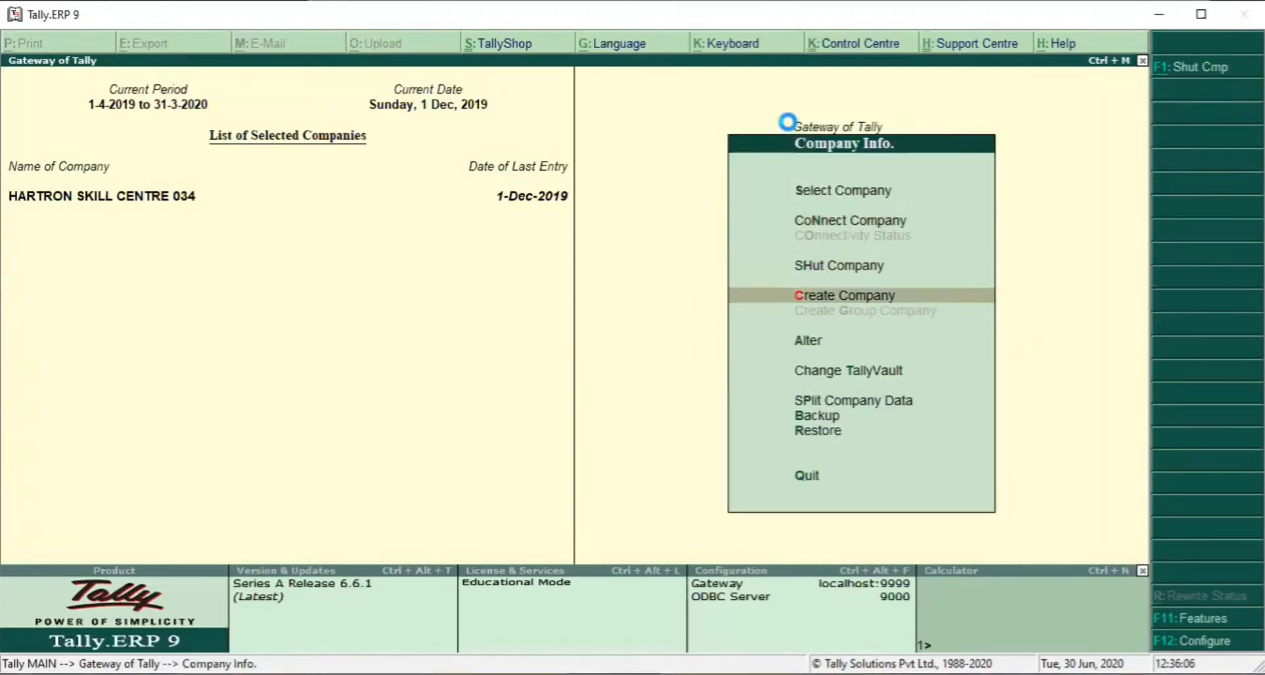
{"action": "key", "text": "Return"}
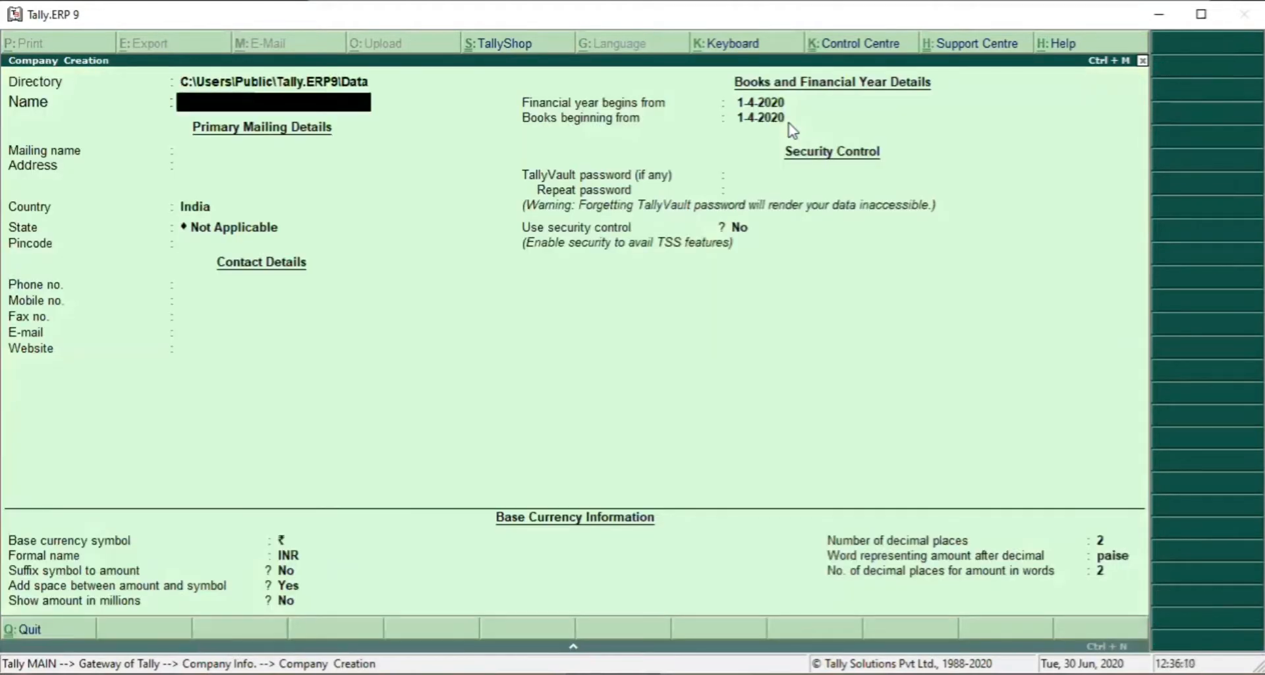
{"action": "type", "text": "Hsc 30062020"}
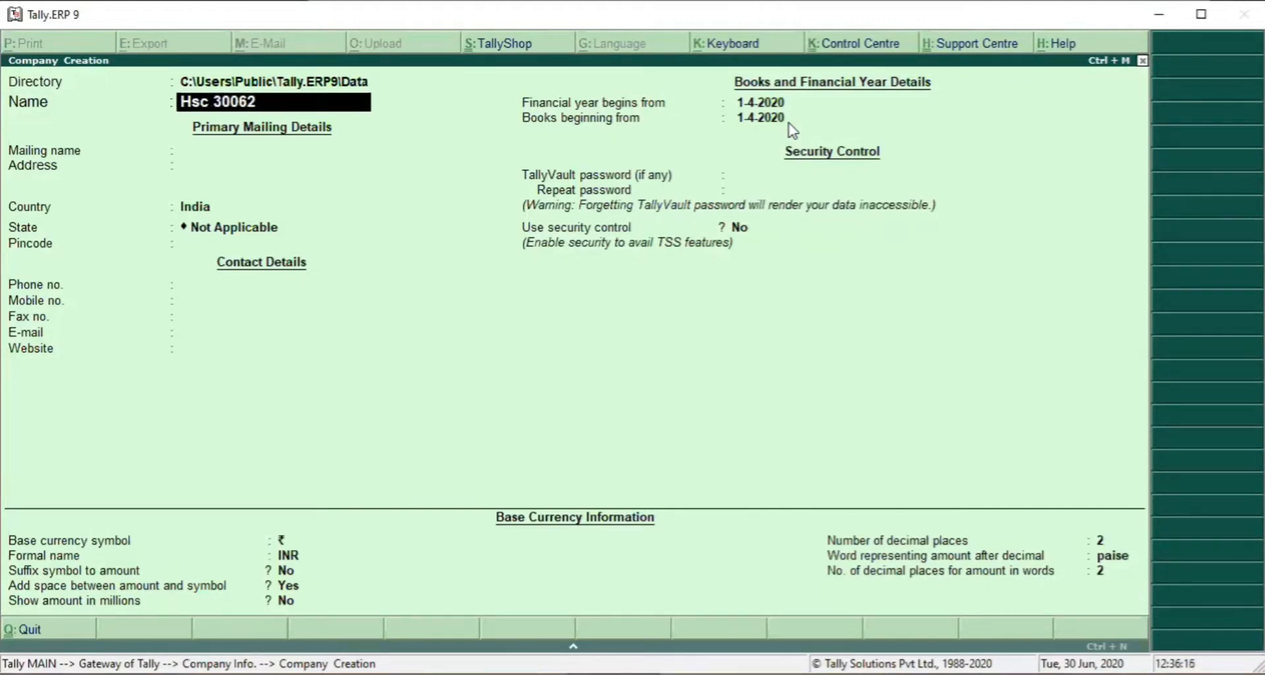
{"action": "key", "text": "Return"}
{"action": "key", "text": "Return"}
{"action": "key", "text": "Return"}
{"action": "key", "text": "Return"}
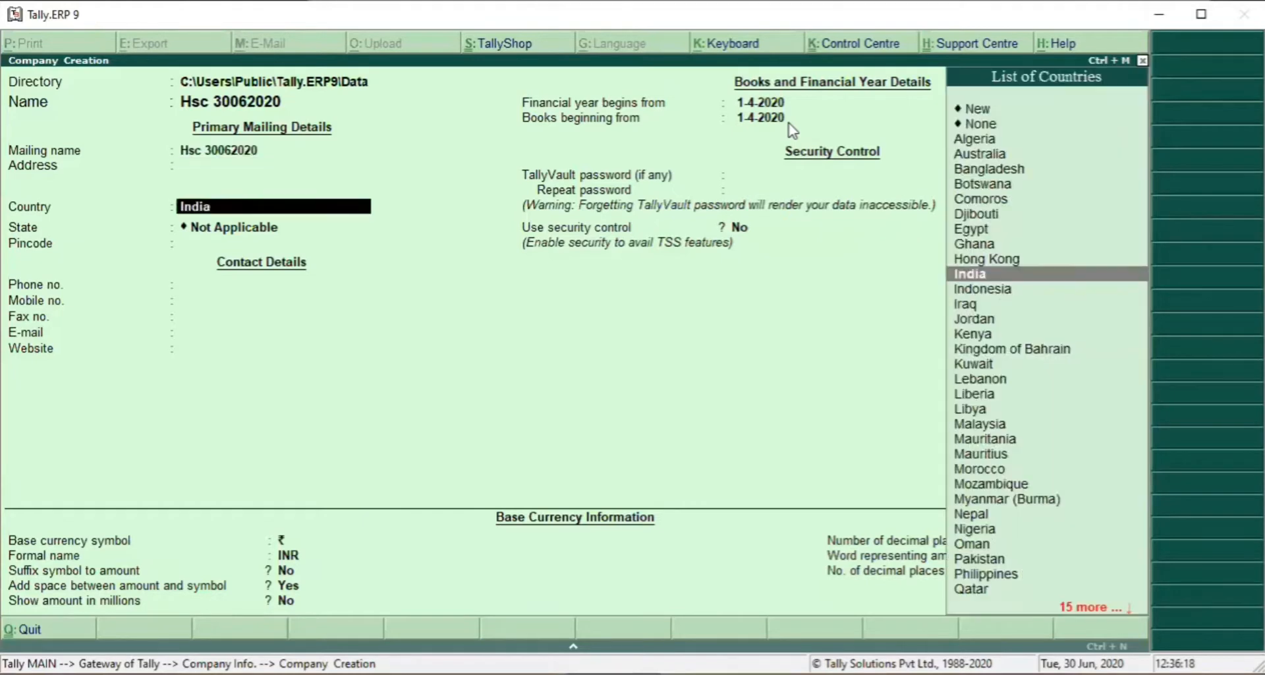
Step: Set the company's state to Haryana, leave the contact details empty and save the new company
{"action": "type", "text": "ha"}
{"action": "key", "text": "Return"}
{"action": "key", "text": "Return"}
{"action": "key", "text": "Return"}
{"action": "key", "text": "Return"}
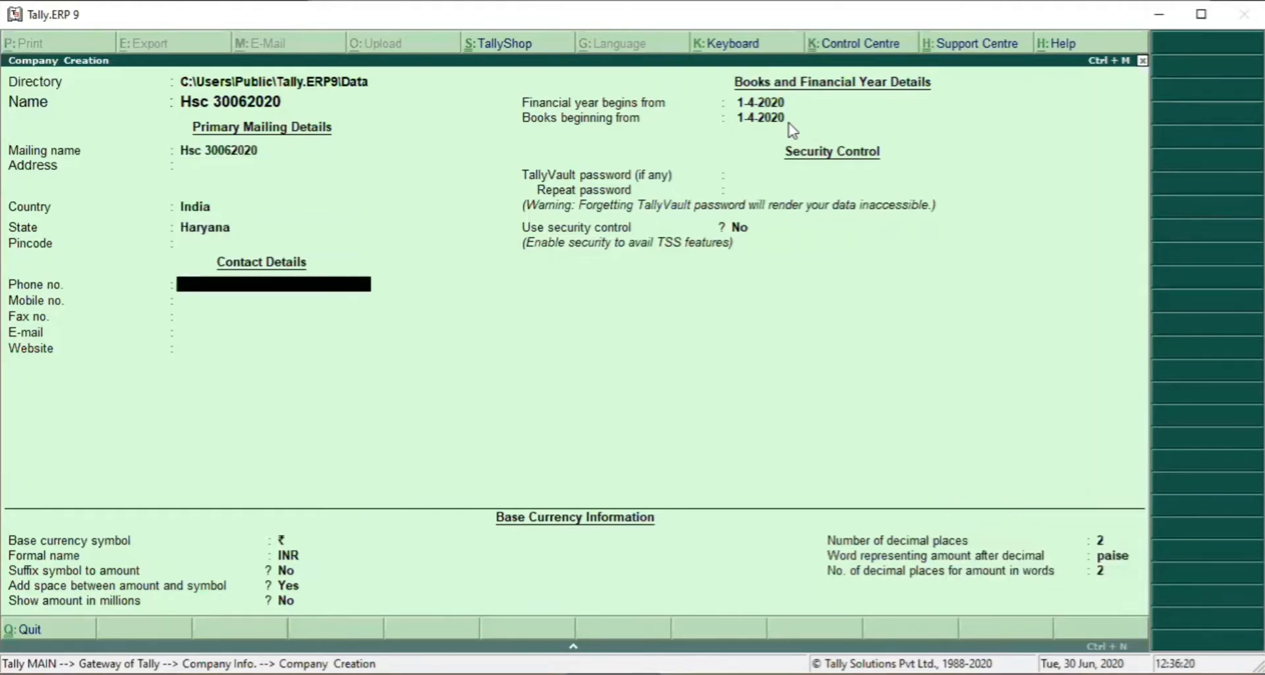
{"action": "key", "text": "Return"}
{"action": "key", "text": "Return"}
{"action": "key", "text": "Return"}
{"action": "key", "text": "Return"}
{"action": "key", "text": "Return"}
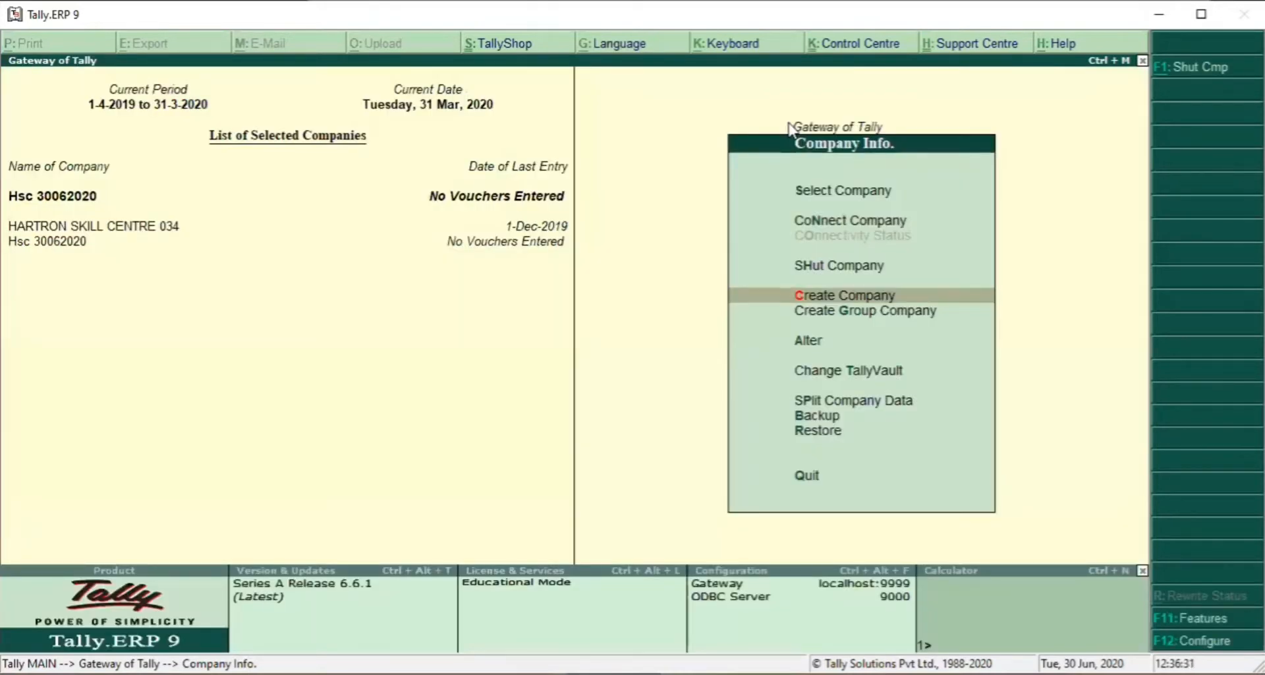
Step: Change the current period of Hsc 30062020 to 1-4-2020 through 31-3-2021
{"action": "key", "text": "Escape"}
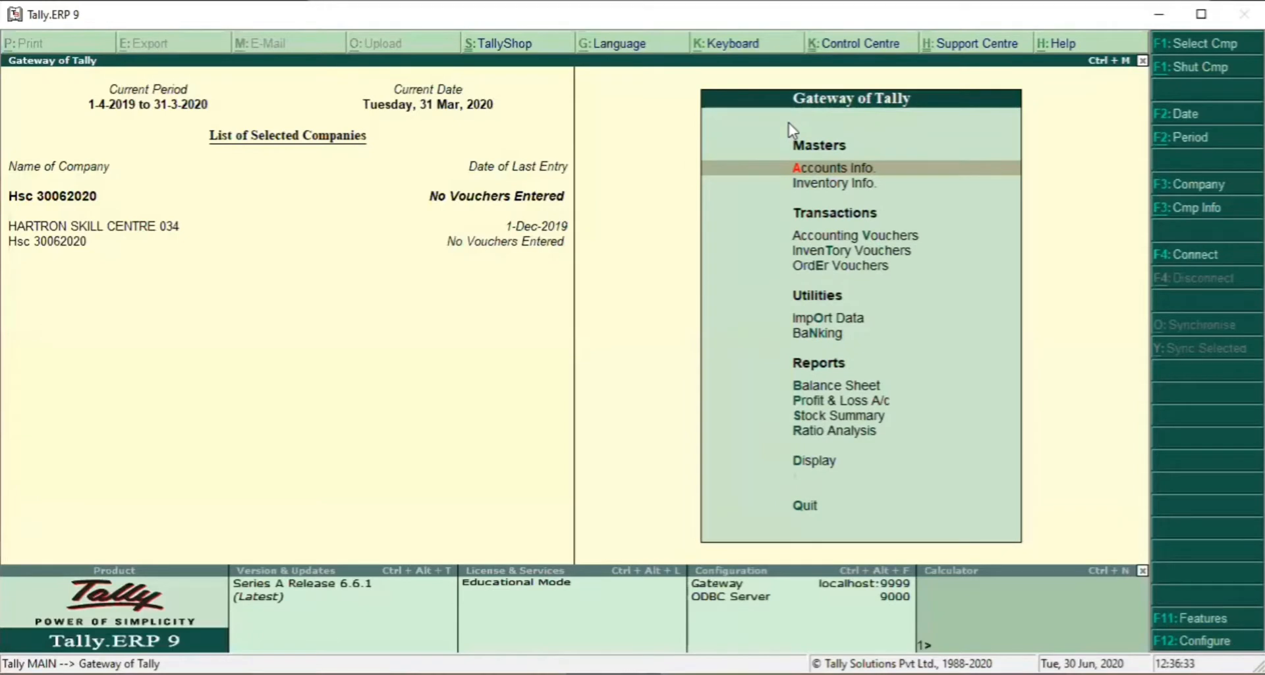
{"action": "key", "text": "alt+F2"}
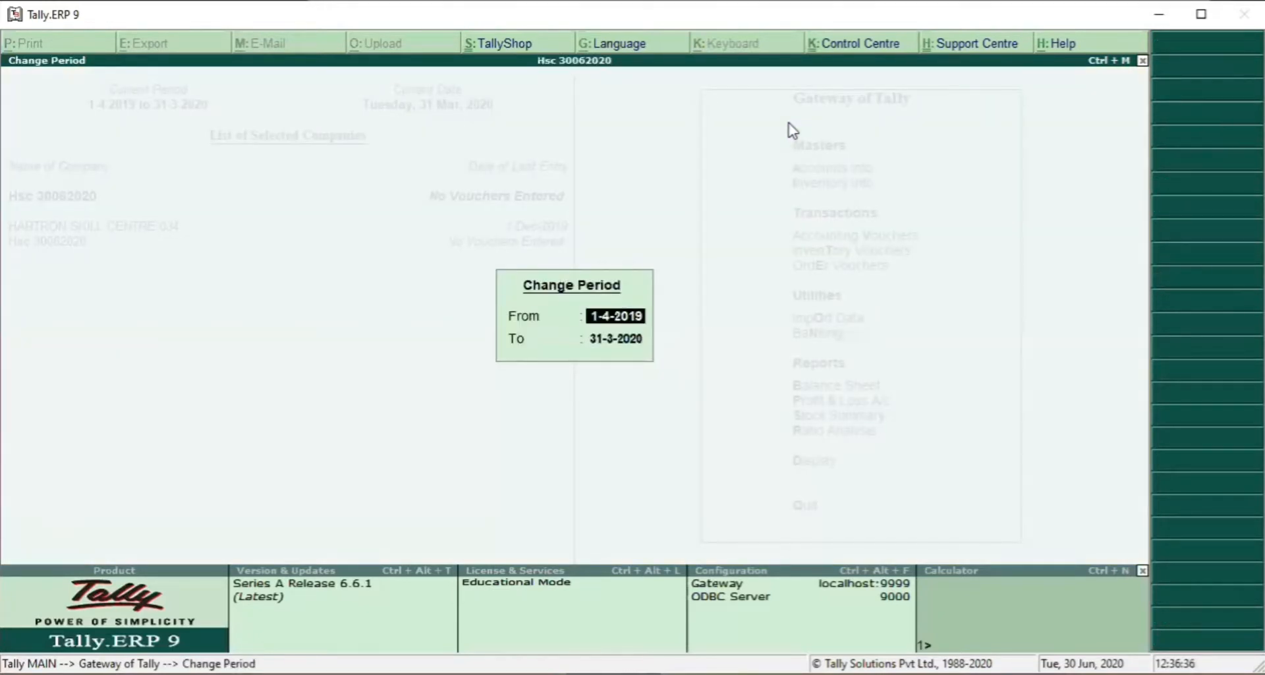
{"action": "type", "text": "1/4/20"}
{"action": "key", "text": "Return"}
{"action": "type", "text": "3"}
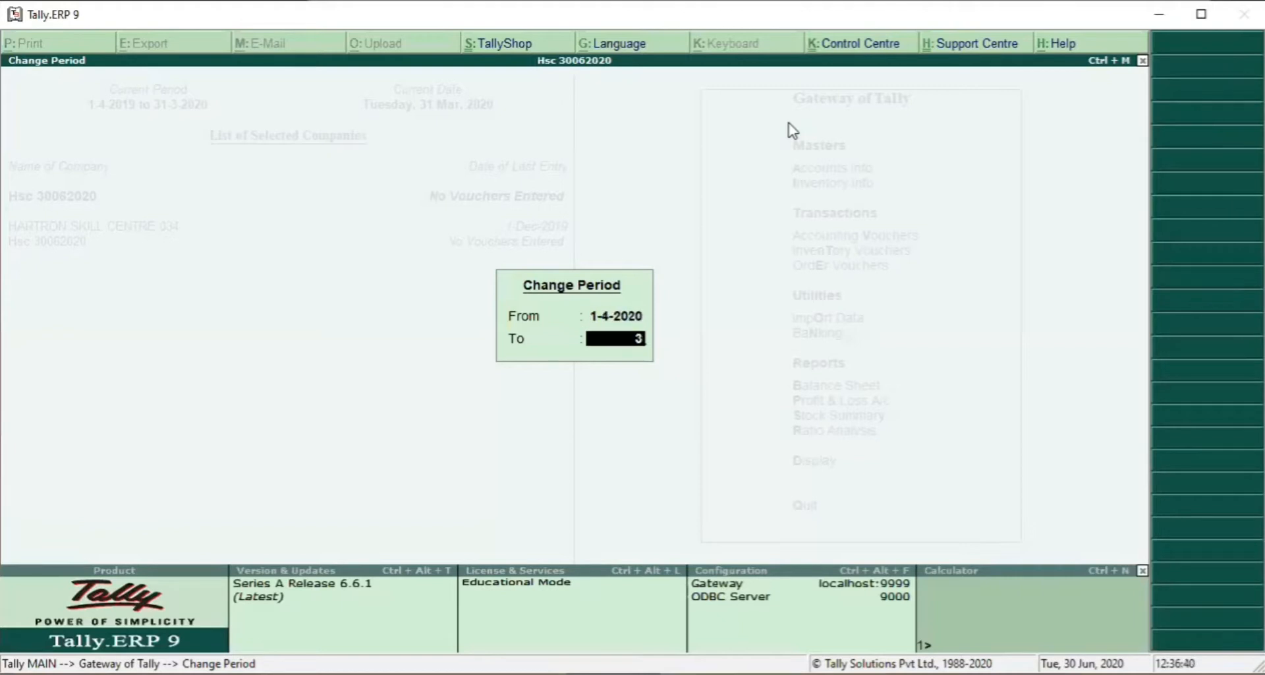
{"action": "type", "text": "1/3/21"}
{"action": "key", "text": "Return"}
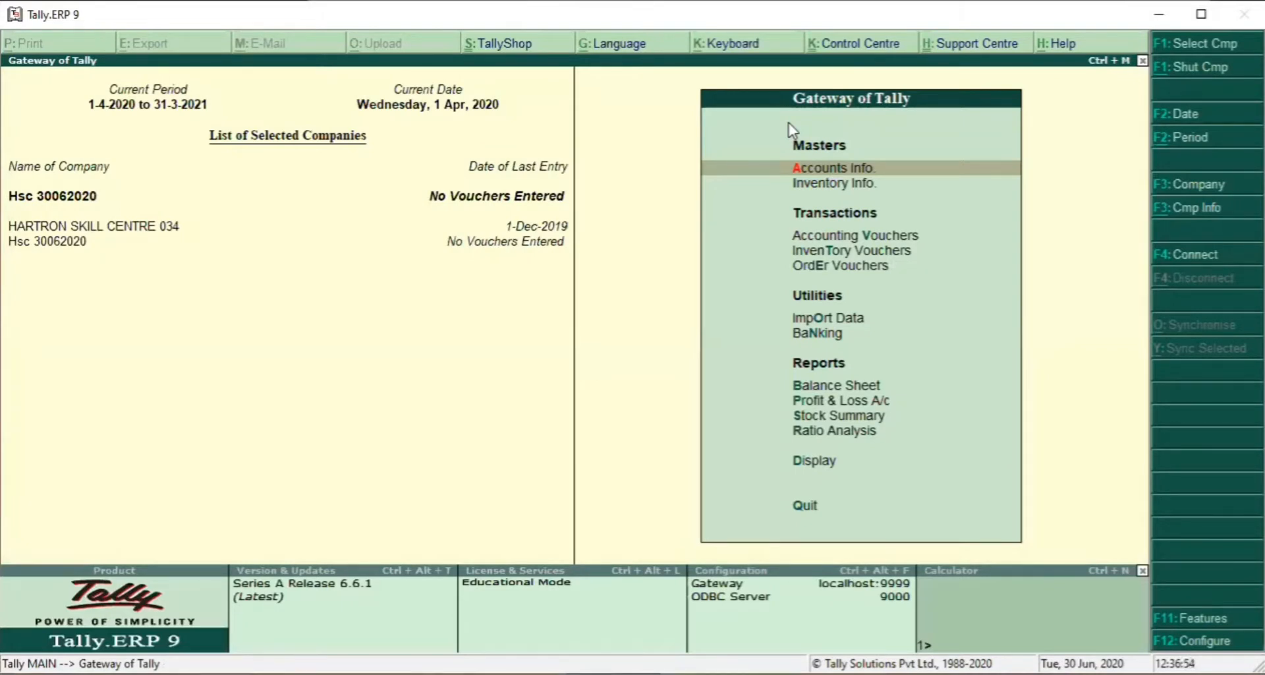
Step: Review the accounting features of Hsc 30062020 from the general settings through reversing journals, optional vouchers and cheque printing
{"action": "key", "text": "F11"}
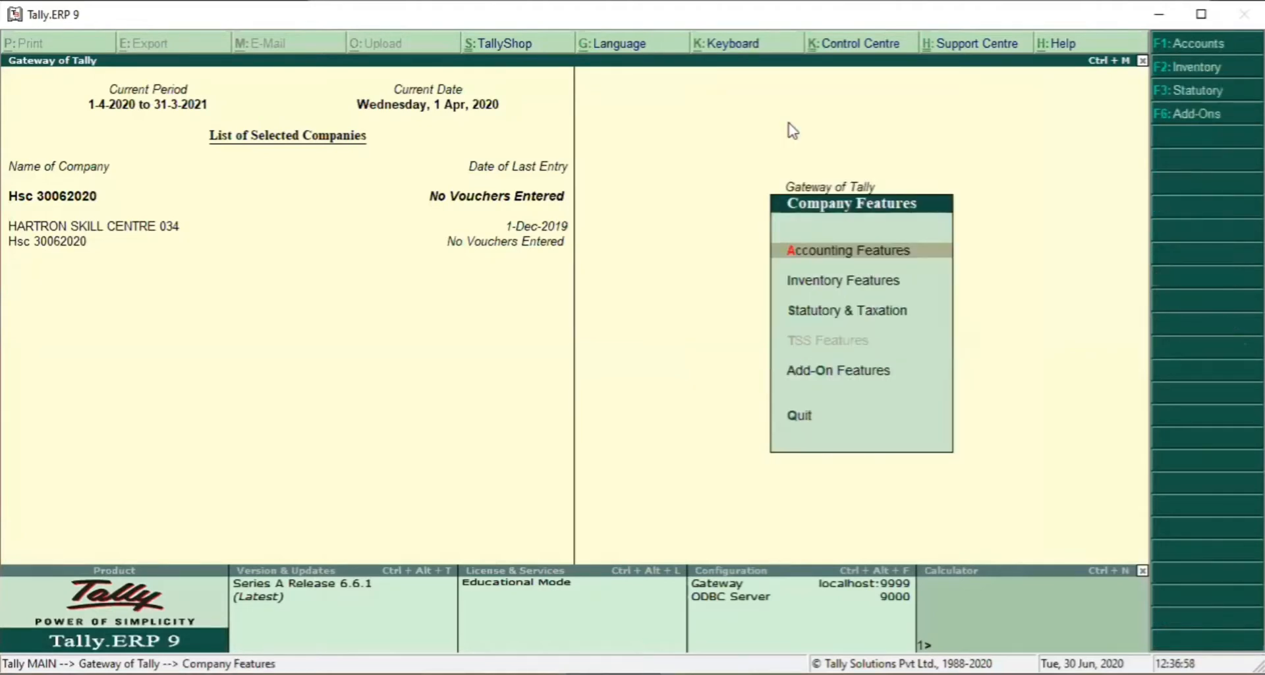
{"action": "key", "text": "Return"}
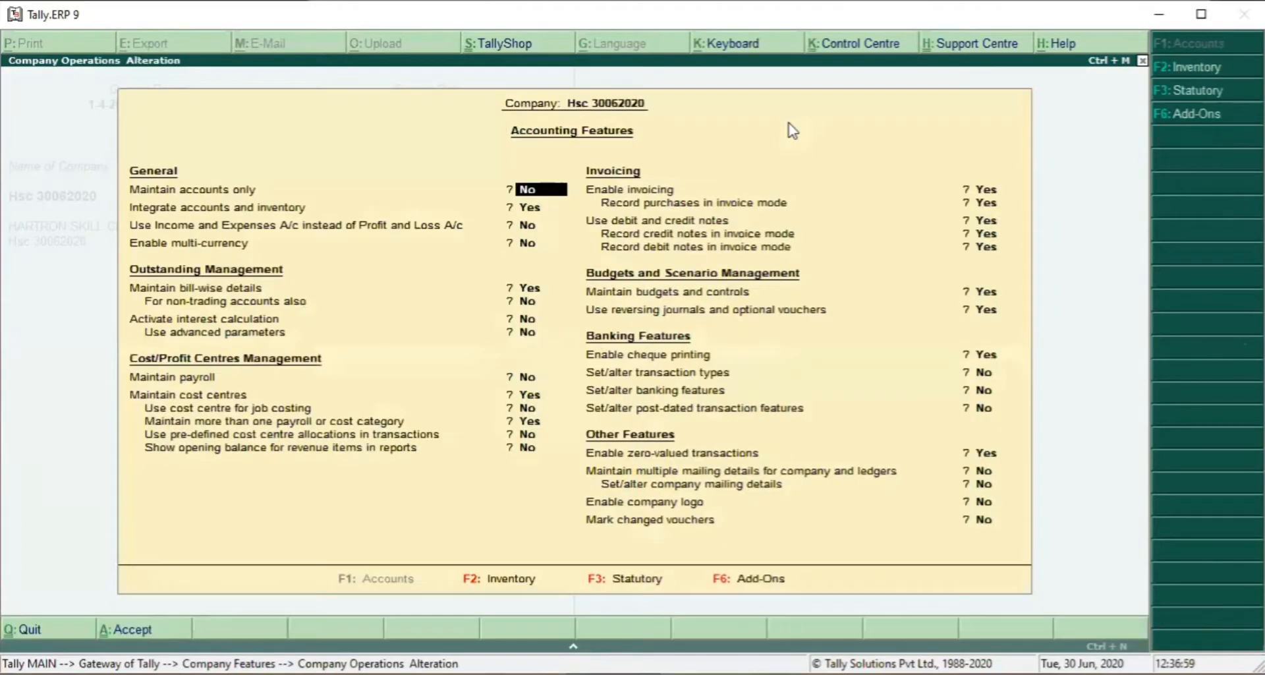
{"action": "key", "text": "Return"}
{"action": "key", "text": "Return"}
{"action": "key", "text": "Return"}
{"action": "key", "text": "Return"}
{"action": "key", "text": "Return"}
{"action": "key", "text": "Return"}
{"action": "key", "text": "Return"}
{"action": "key", "text": "Return"}
{"action": "key", "text": "Return"}
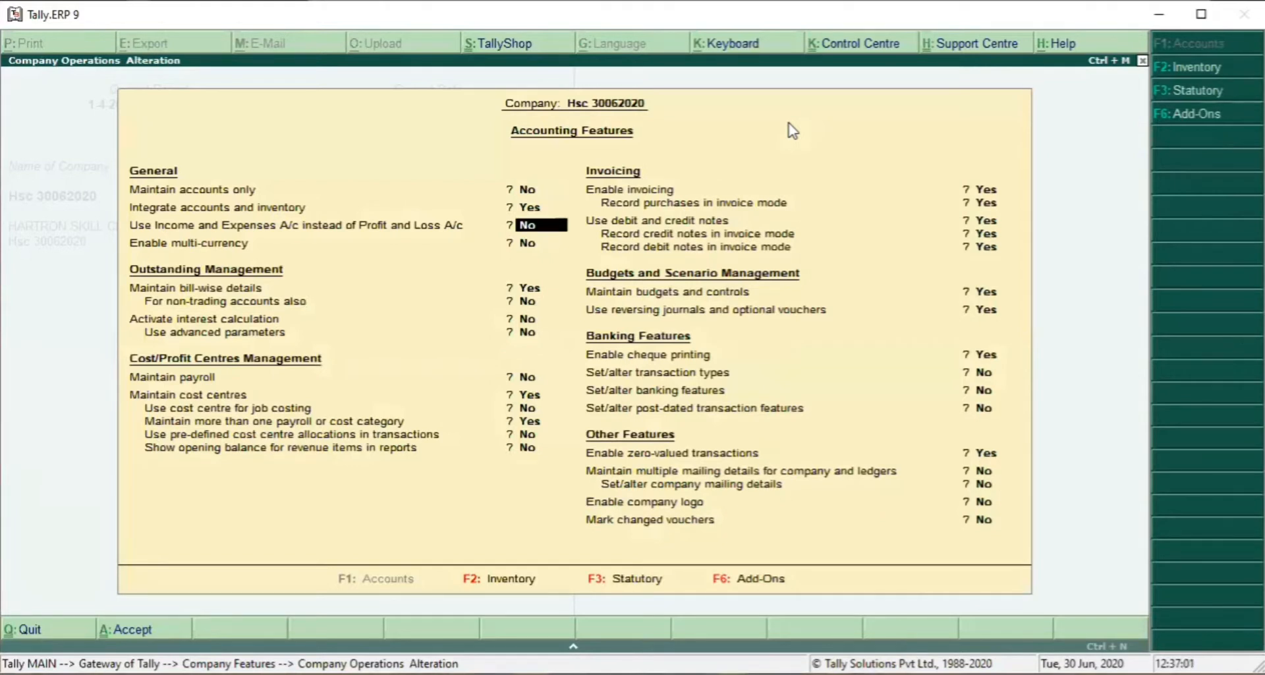
{"action": "key", "text": "Return"}
{"action": "key", "text": "Return"}
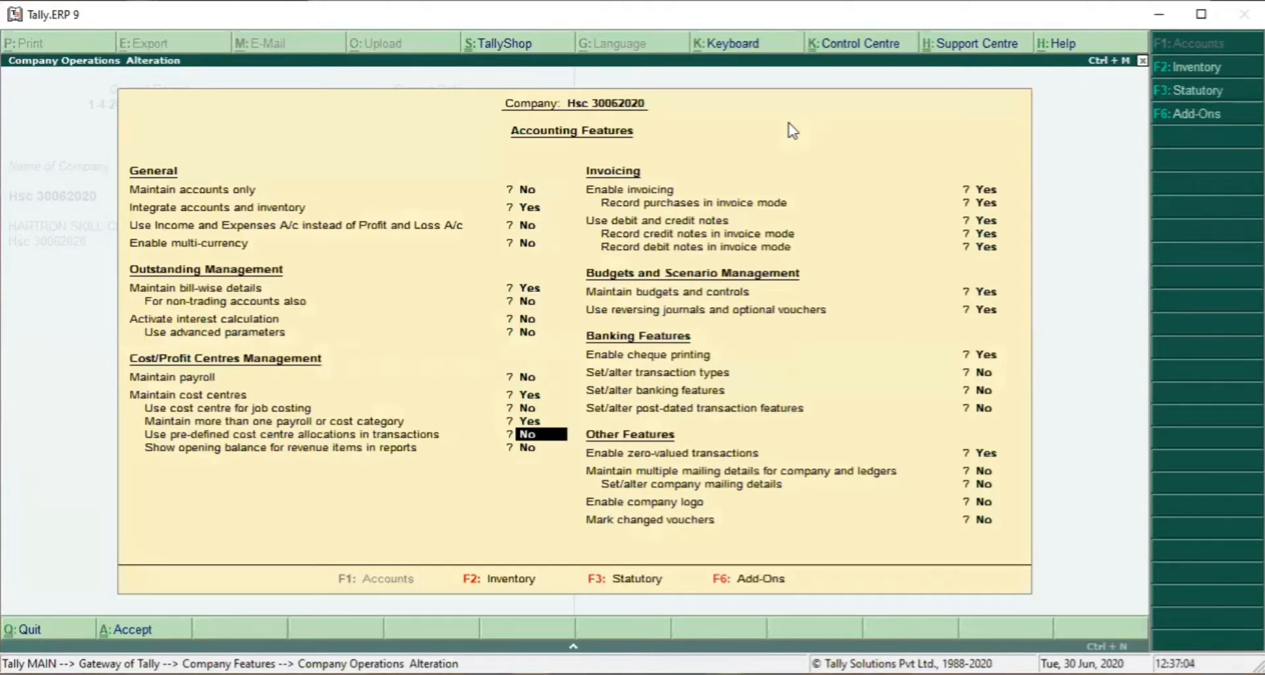
{"action": "key", "text": "Return"}
{"action": "key", "text": "Return"}
{"action": "key", "text": "Return"}
{"action": "key", "text": "Return"}
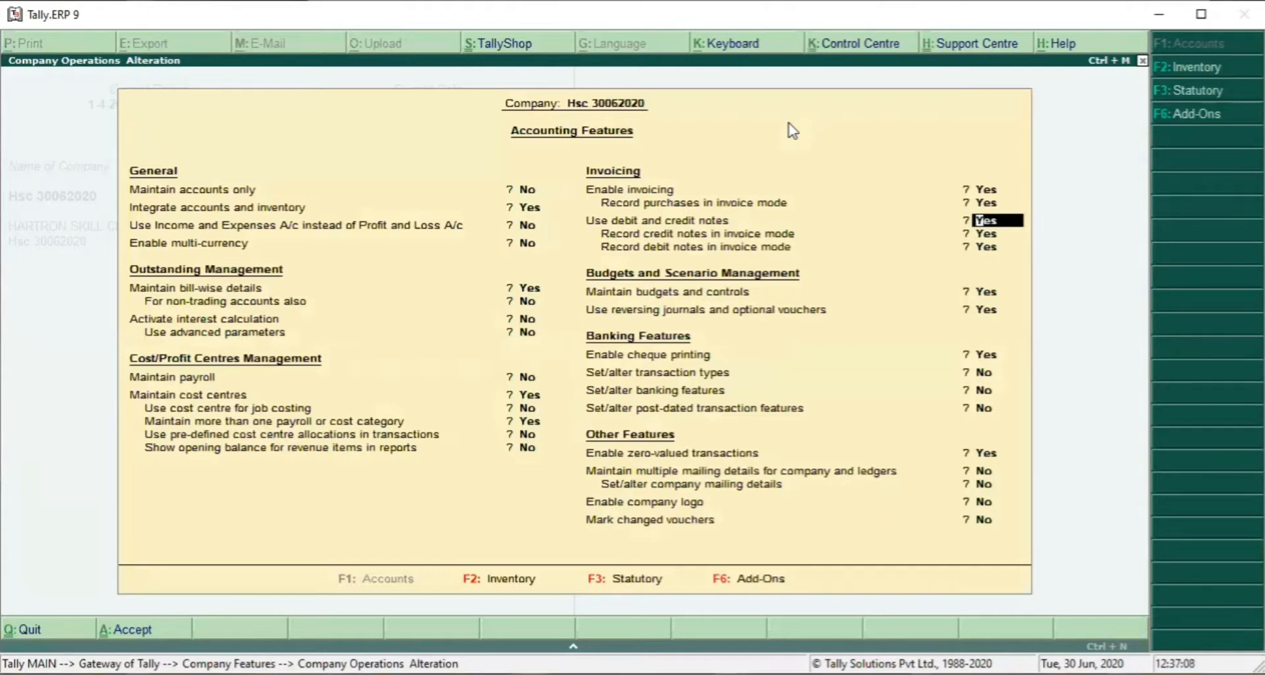
{"action": "key", "text": "Return"}
{"action": "key", "text": "Return"}
{"action": "key", "text": "Return"}
{"action": "key", "text": "Return"}
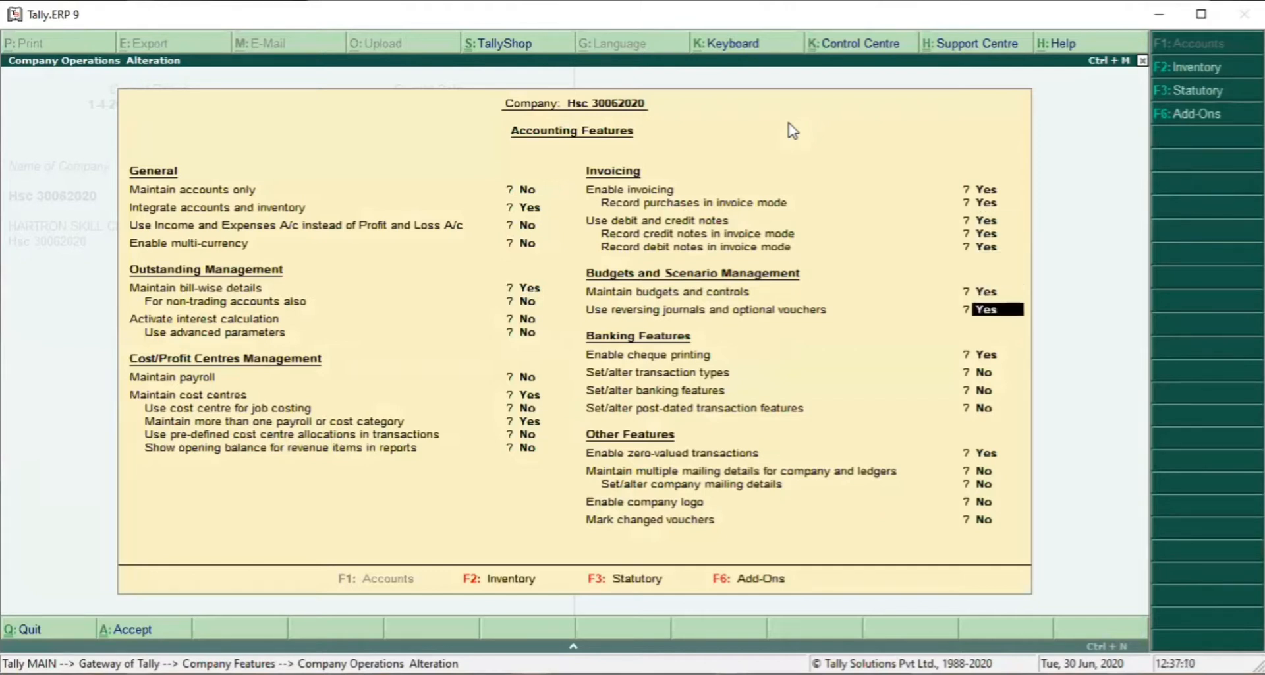
{"action": "key", "text": "Return"}
{"action": "key", "text": "Return"}
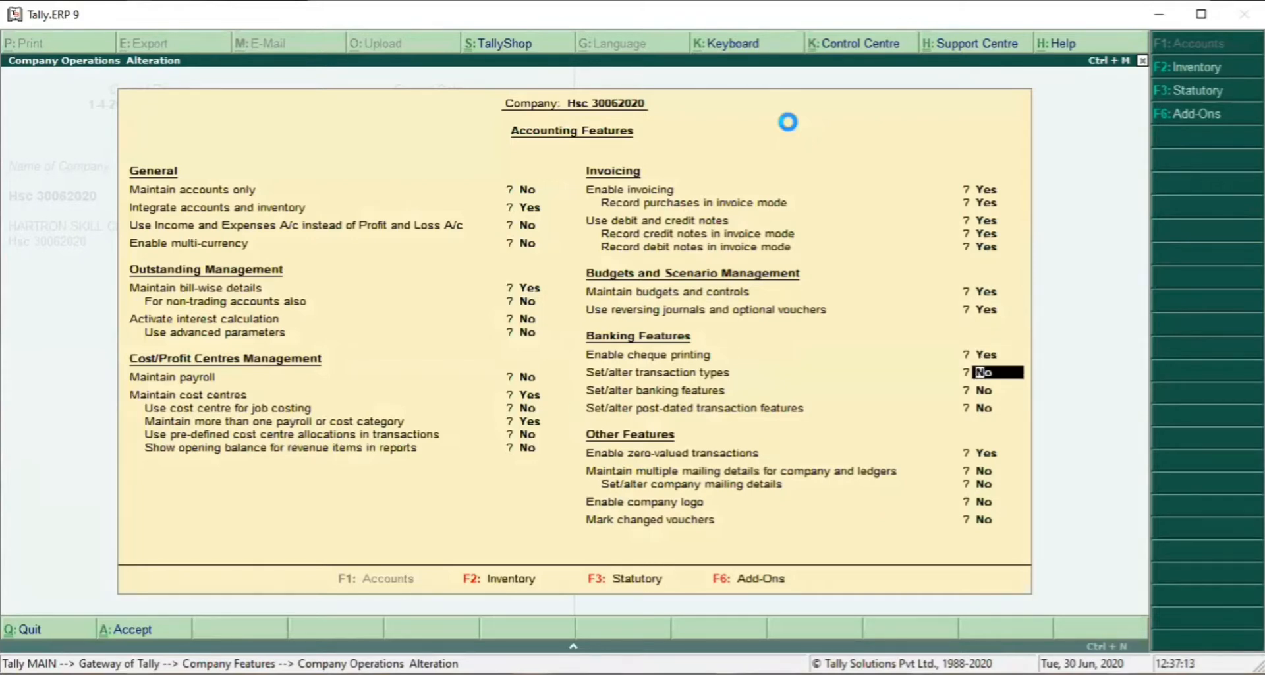
{"action": "key", "text": "Escape"}
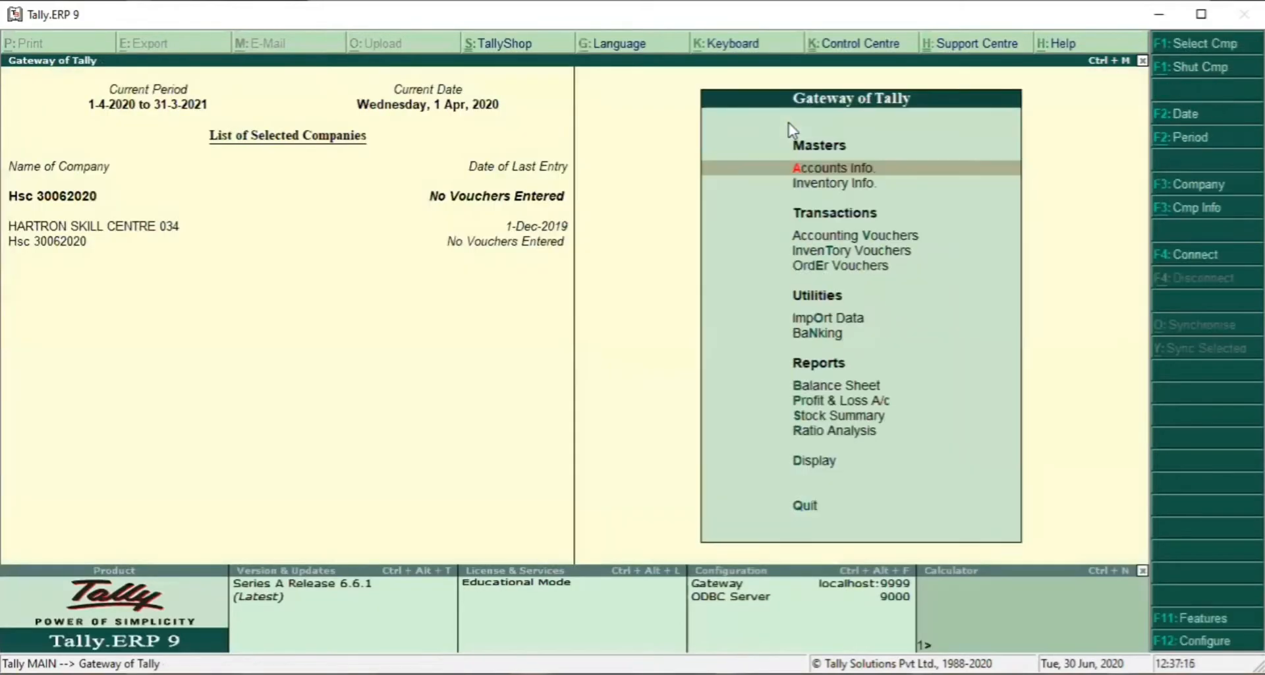
Step: Open the creation form for a new scenario in Accounts Info
{"action": "key", "text": "Return"}
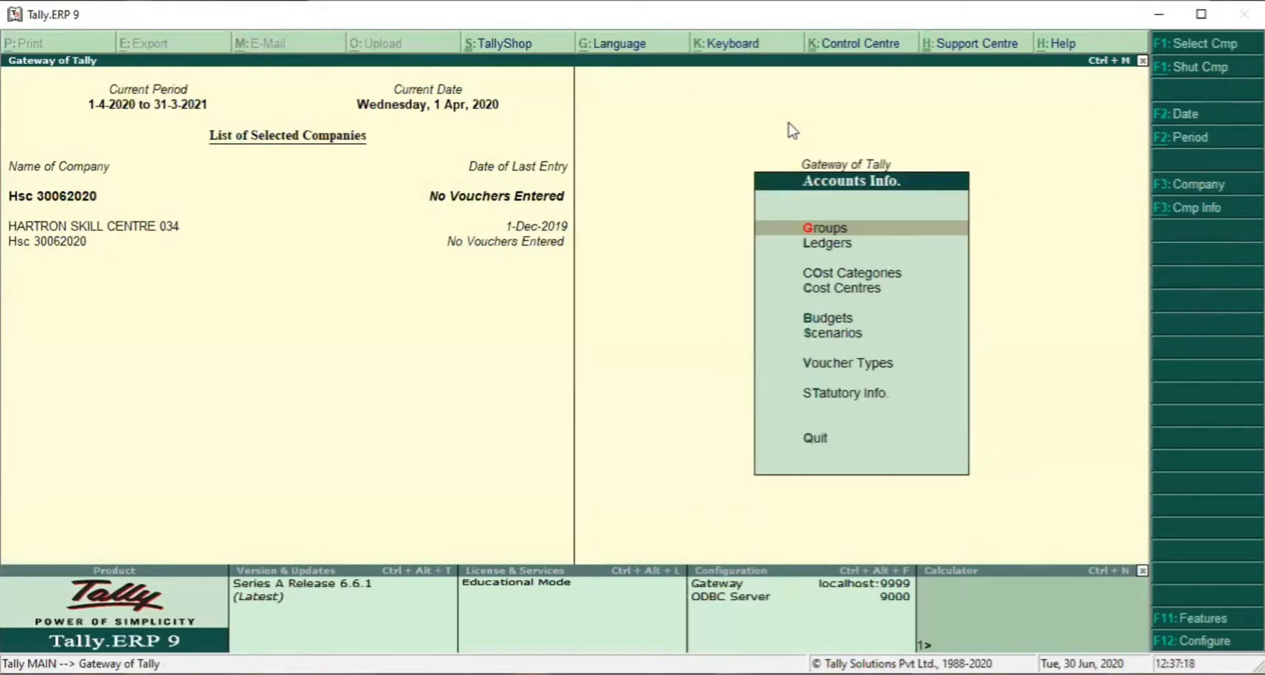
{"action": "key", "text": "Down"}
{"action": "key", "text": "Down"}
{"action": "key", "text": "Down"}
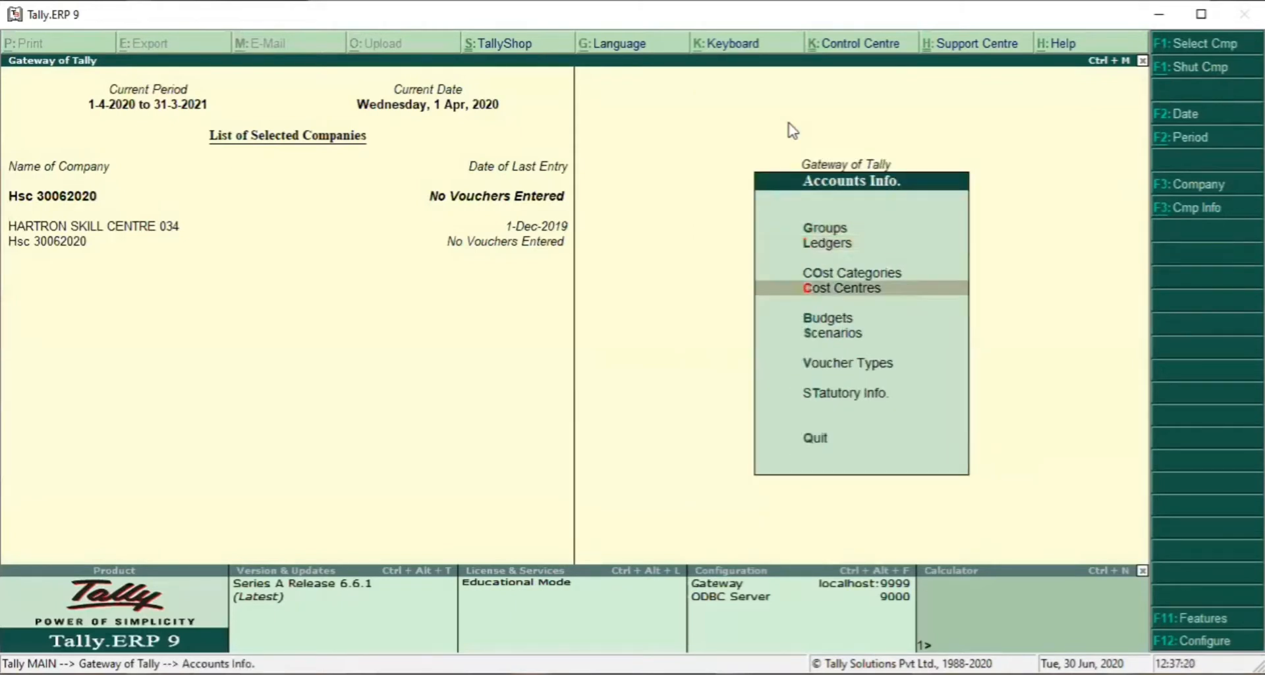
{"action": "key", "text": "Down"}
{"action": "key", "text": "Down"}
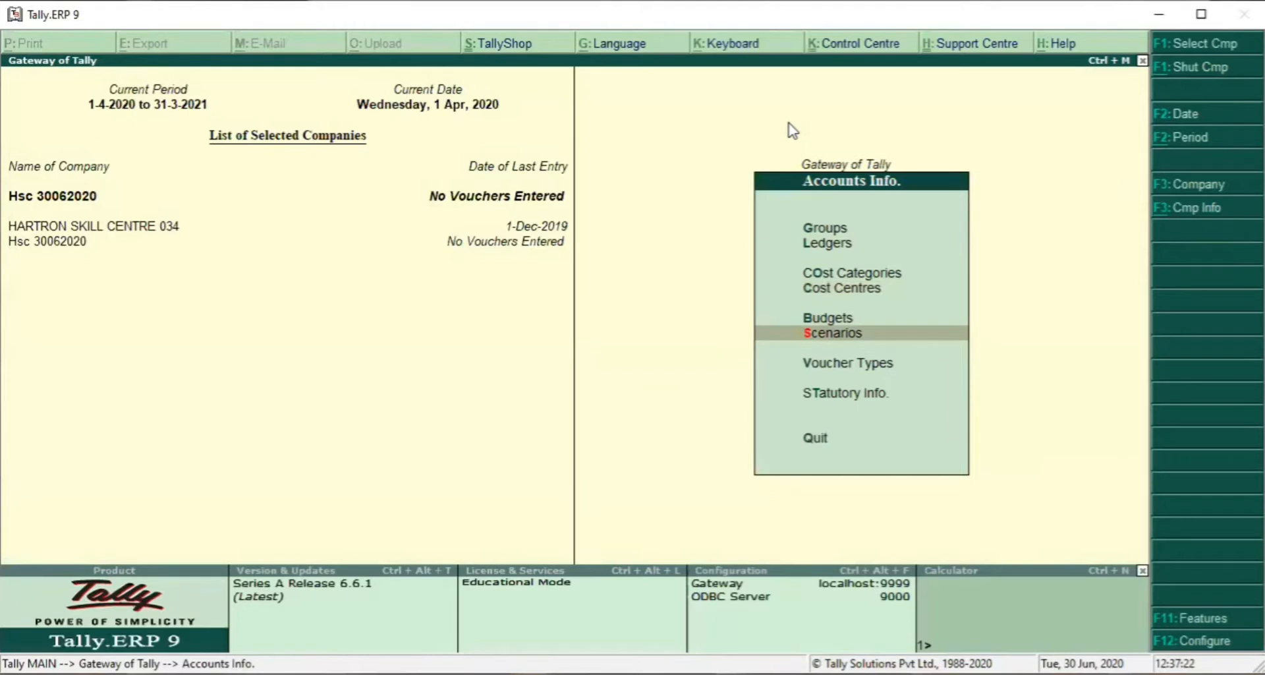
{"action": "key", "text": "Return"}
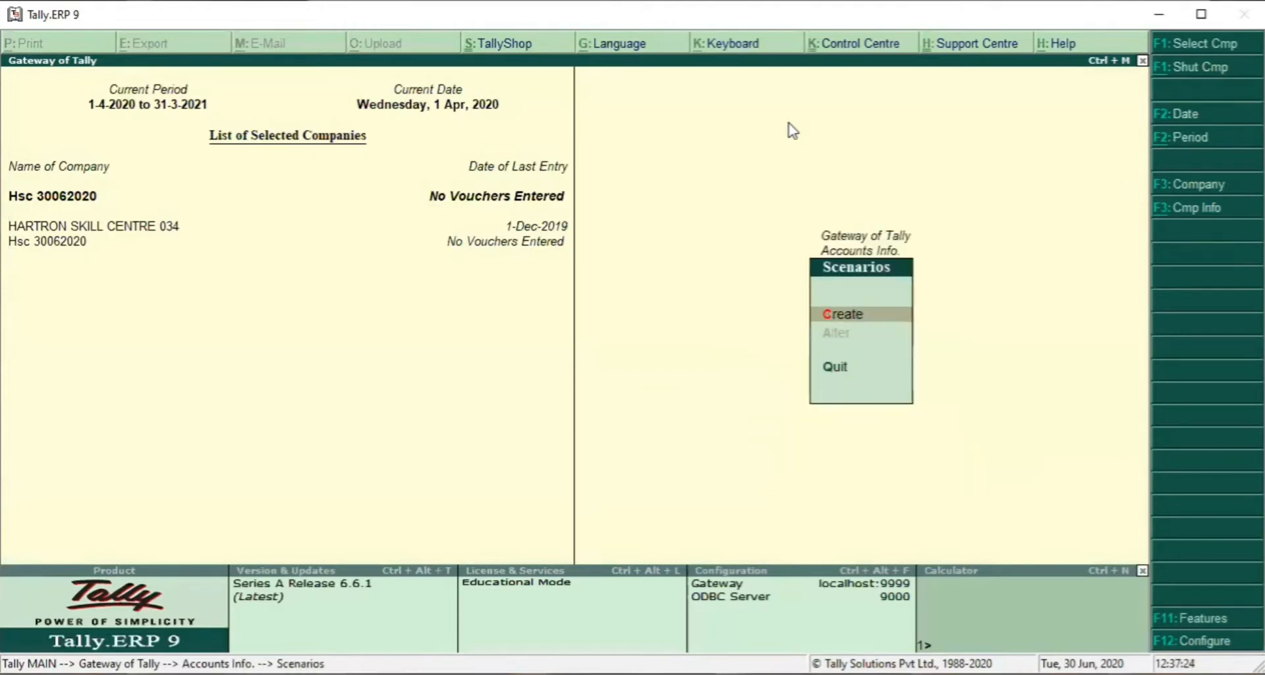
{"action": "key", "text": "Return"}
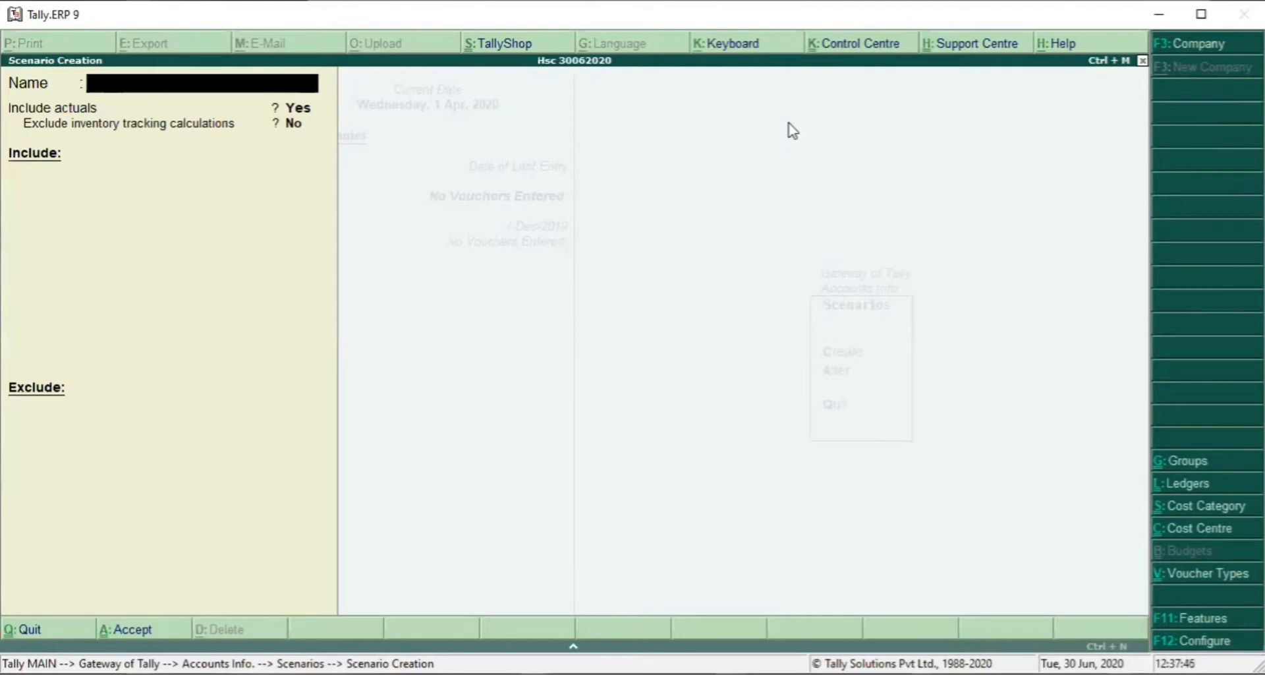
Step: Name the scenario Purchase Forecasting, include actuals and leave exclusion of inventory tracking calculations at No
{"action": "type", "text": "Purchase fo"}
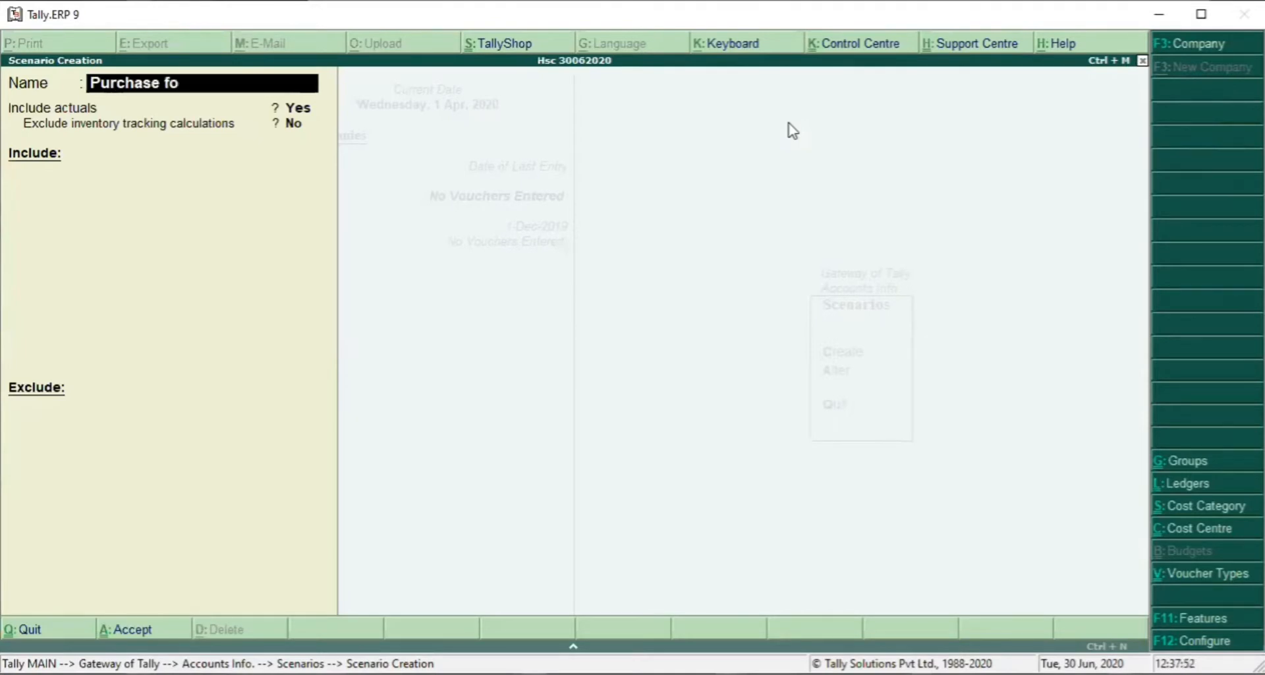
{"action": "type", "text": "r"}
{"action": "key", "text": "BackSpace"}
{"action": "key", "text": "BackSpace"}
{"action": "key", "text": "BackSpace"}
{"action": "key", "text": "BackSpace"}
{"action": "type", "text": "Forecasting"}
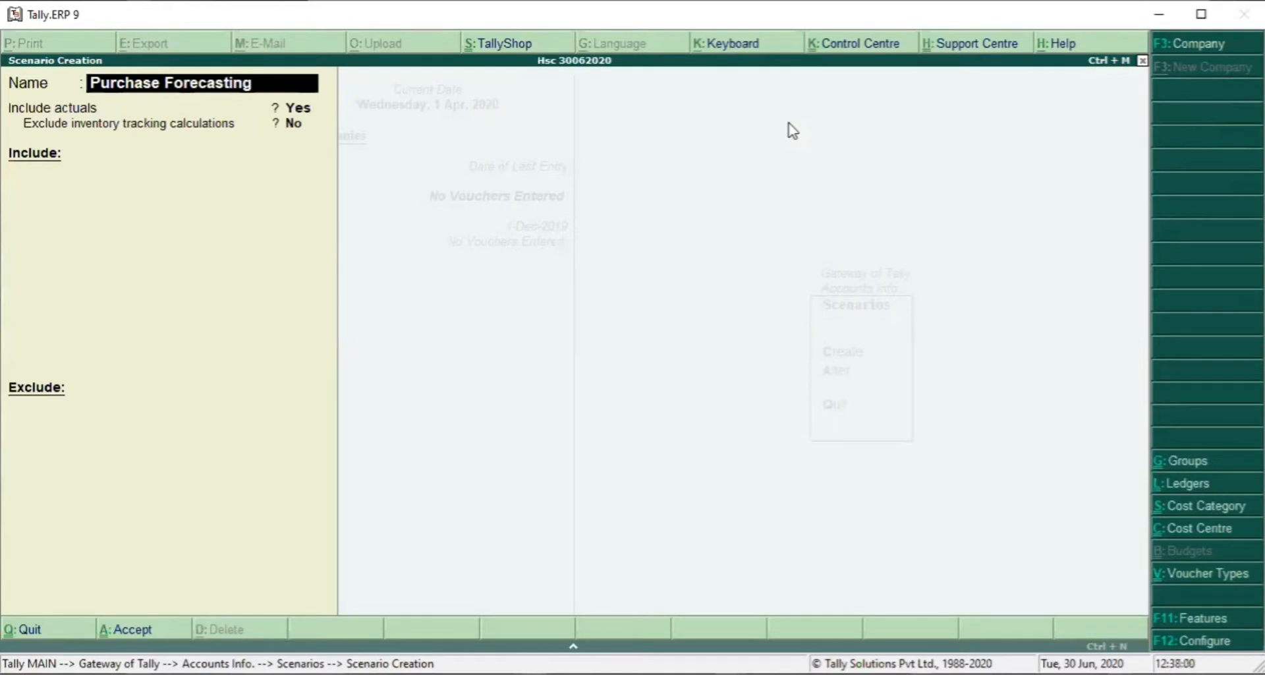
{"action": "key", "text": "Return"}
{"action": "key", "text": "Return"}
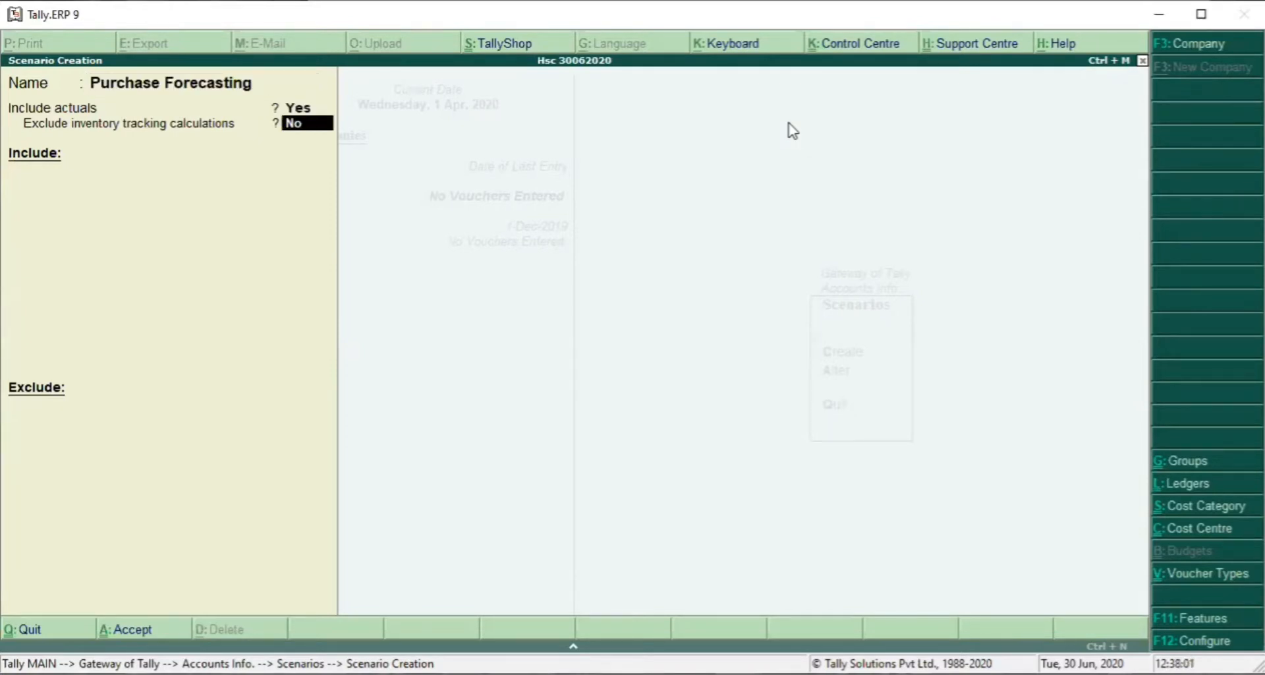
{"action": "key", "text": "Return"}
Step: Filter the voucher types to include by "Pu", then quit the scenario creation without saving
{"action": "type", "text": "Pu"}
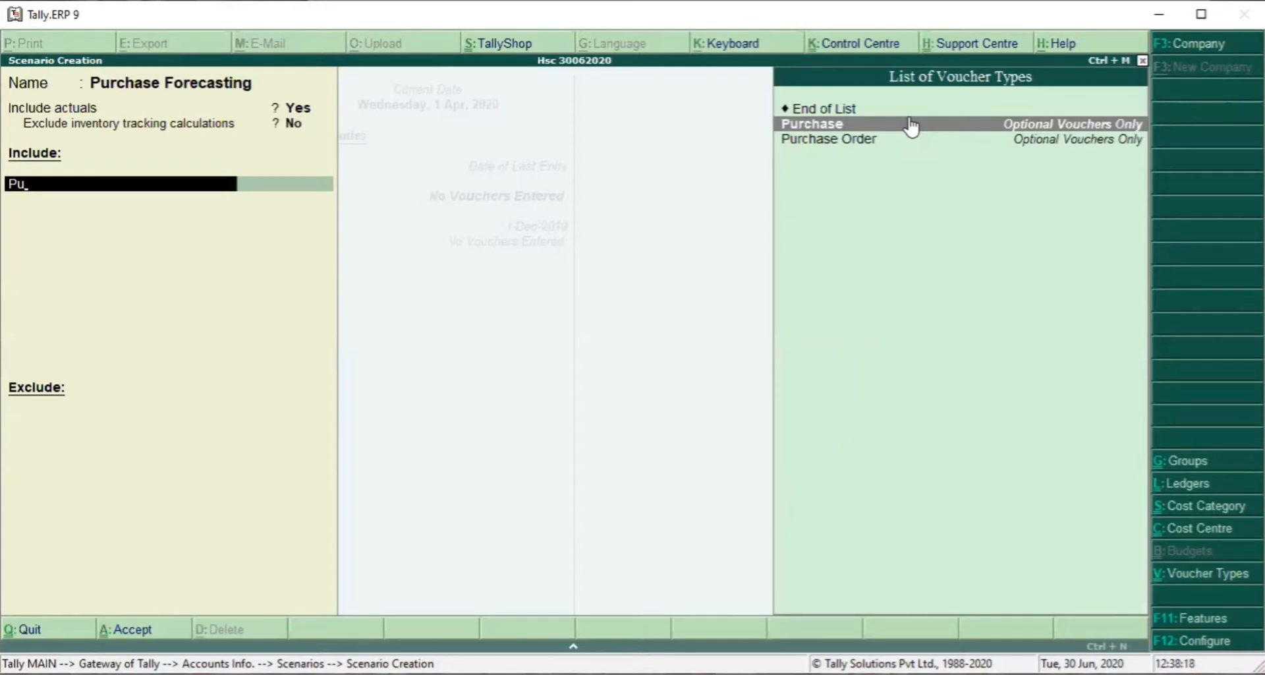
{"action": "key", "text": "Escape"}
{"action": "key", "text": "Escape"}
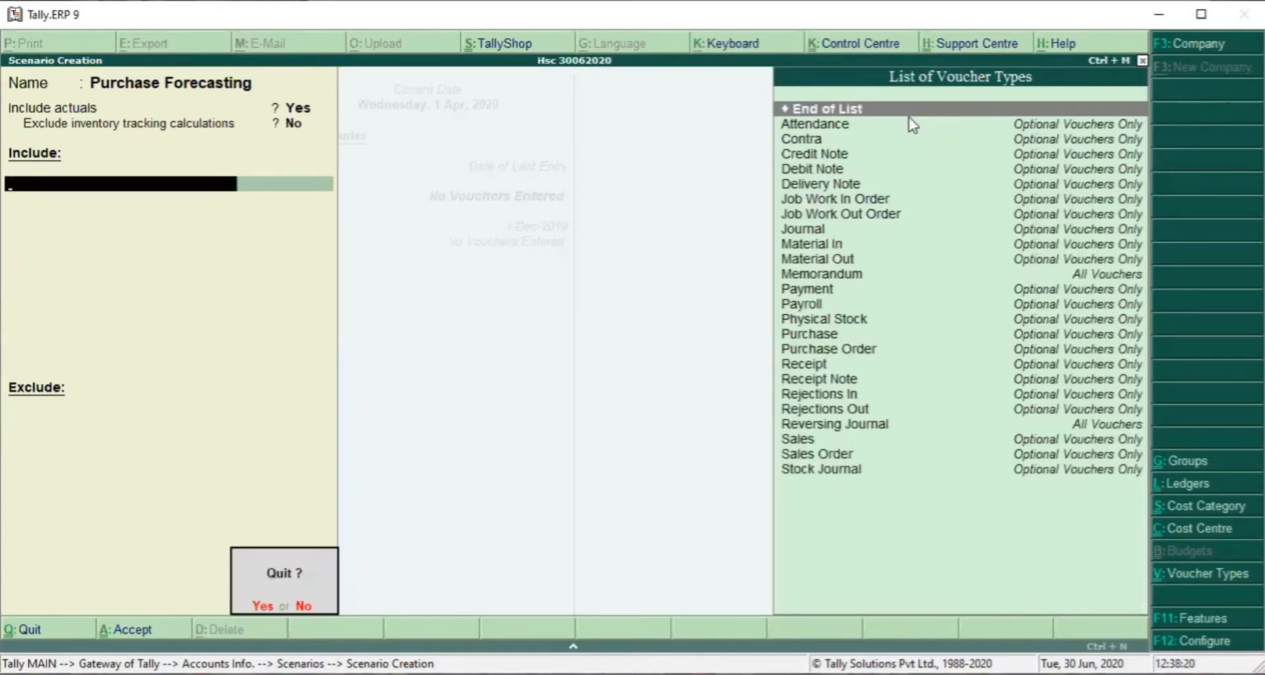
{"action": "key", "text": "y"}
{"action": "key", "text": "Escape"}
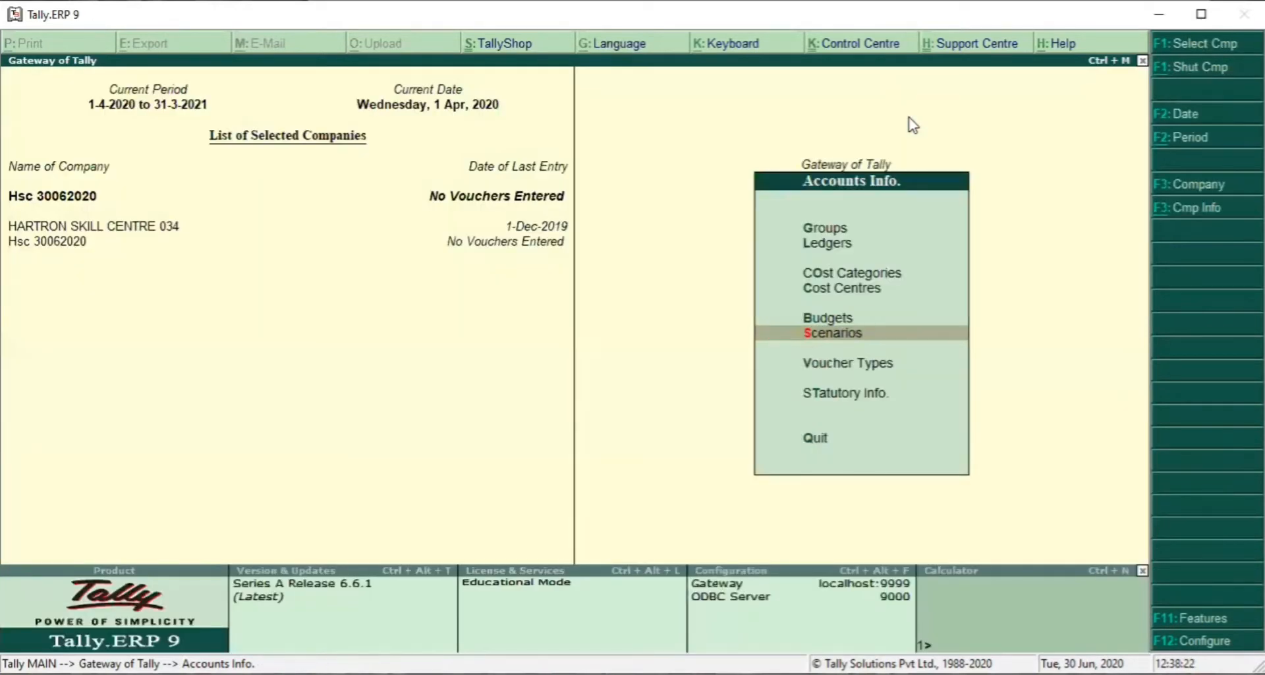
Step: Start a new voucher type in Accounts Info and name it Purchase for Optional, with no alias
{"action": "key", "text": "Up"}
{"action": "key", "text": "Down"}
{"action": "key", "text": "Down"}
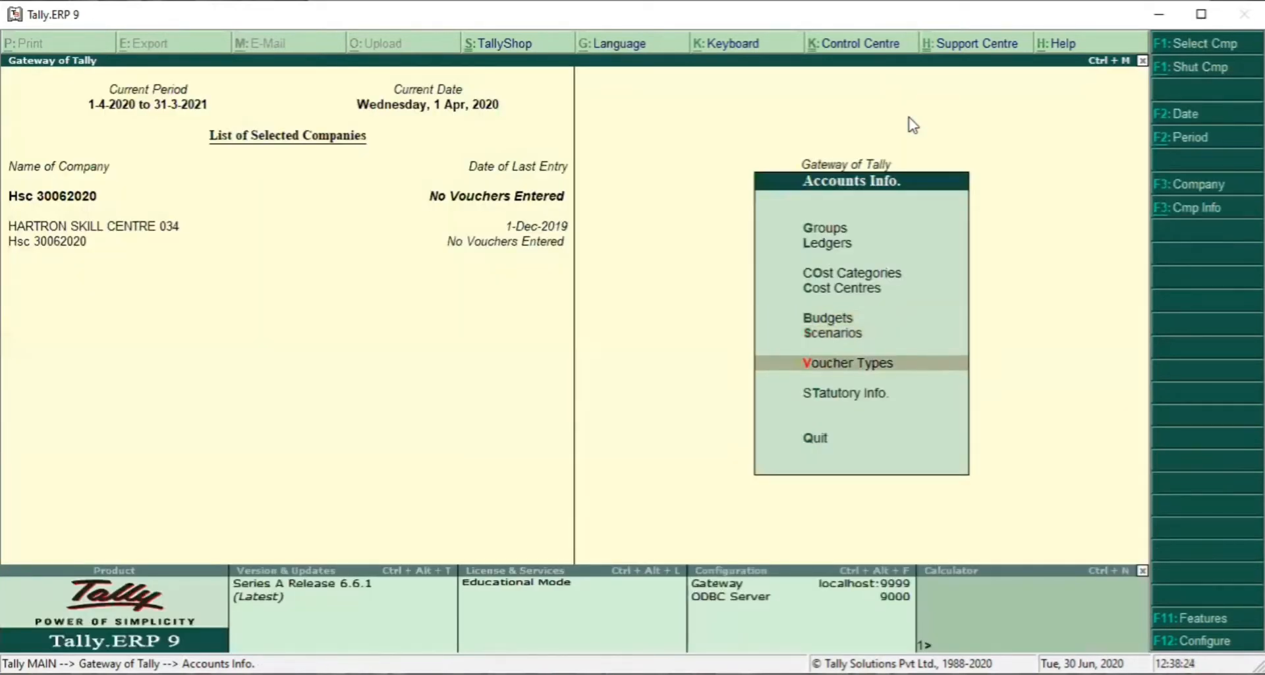
{"action": "key", "text": "Return"}
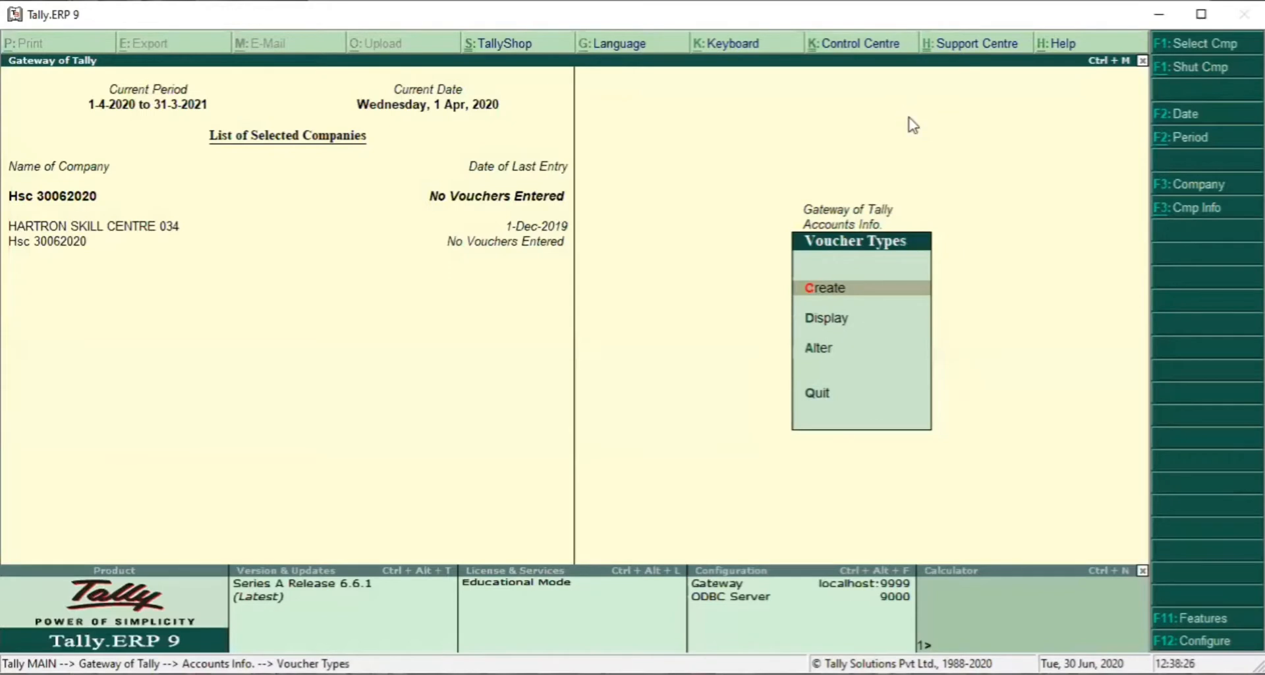
{"action": "key", "text": "Return"}
{"action": "type", "text": "P"}
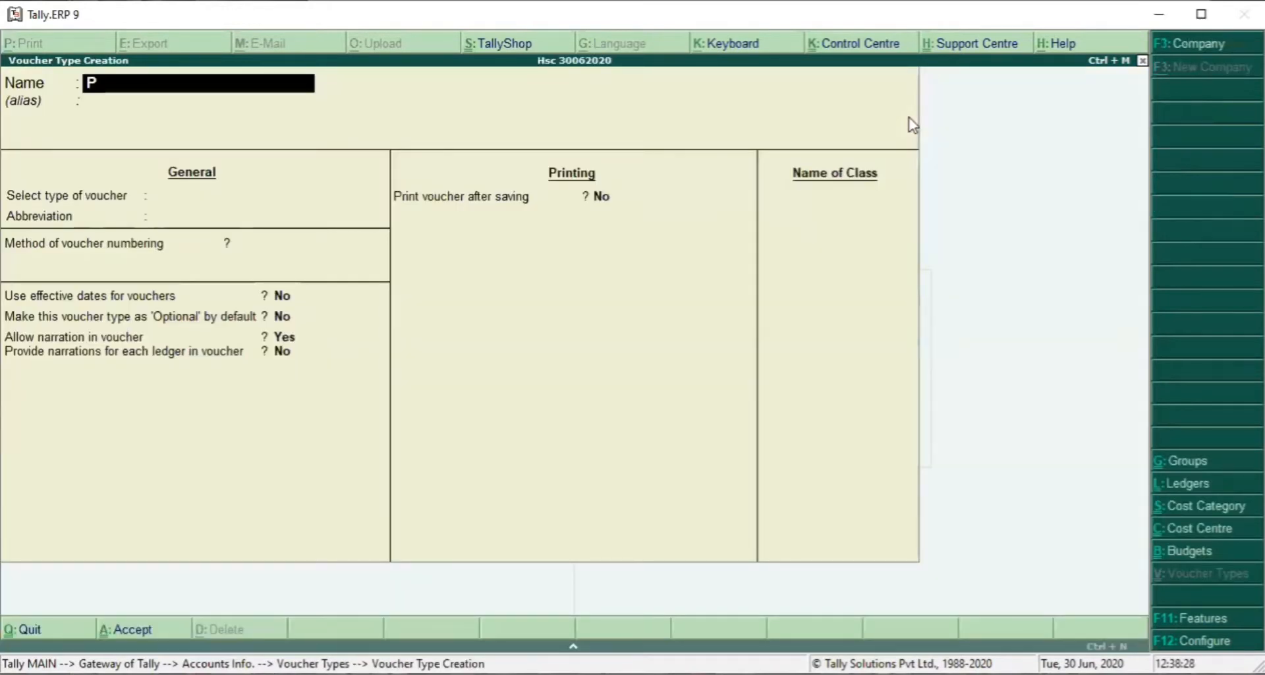
{"action": "type", "text": "urcha"}
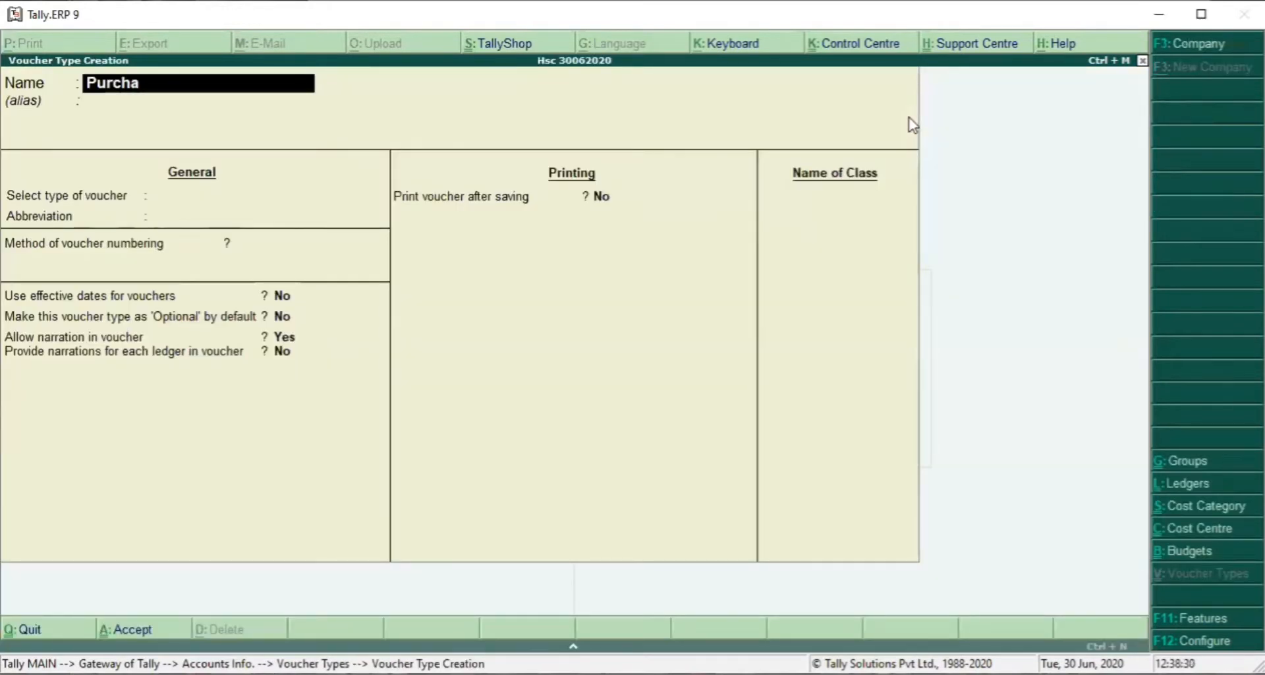
{"action": "type", "text": "se "}
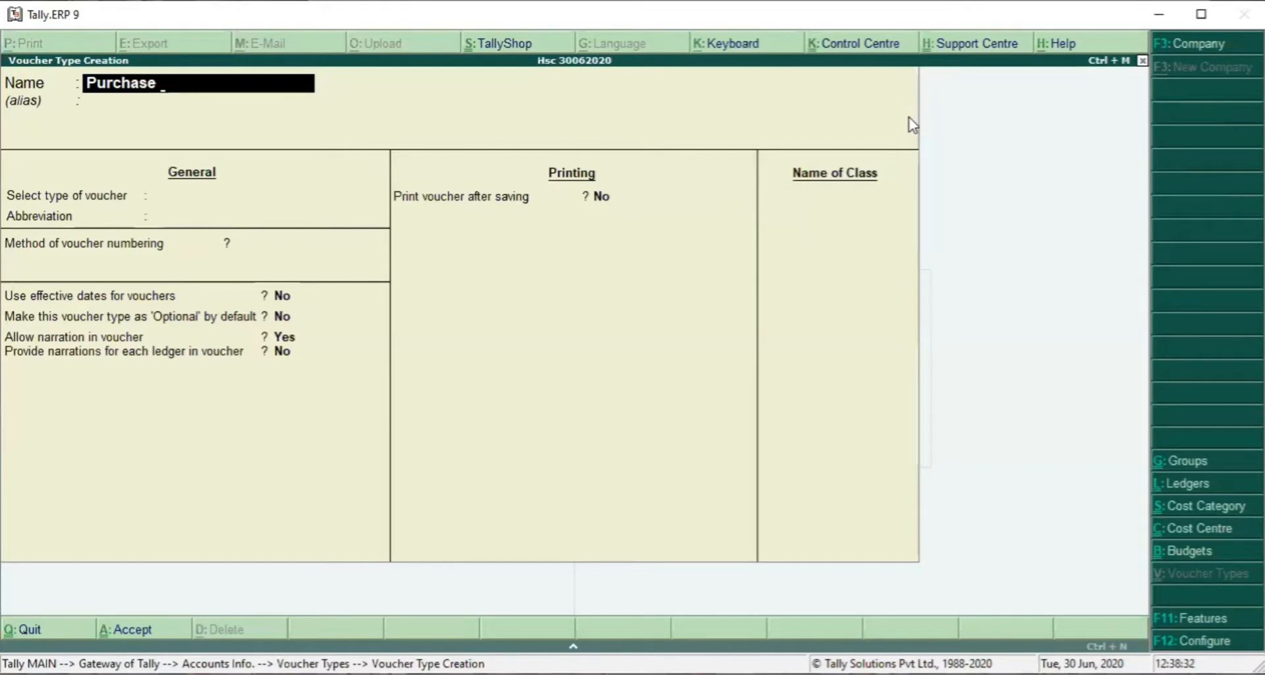
{"action": "type", "text": "for Optiona"}
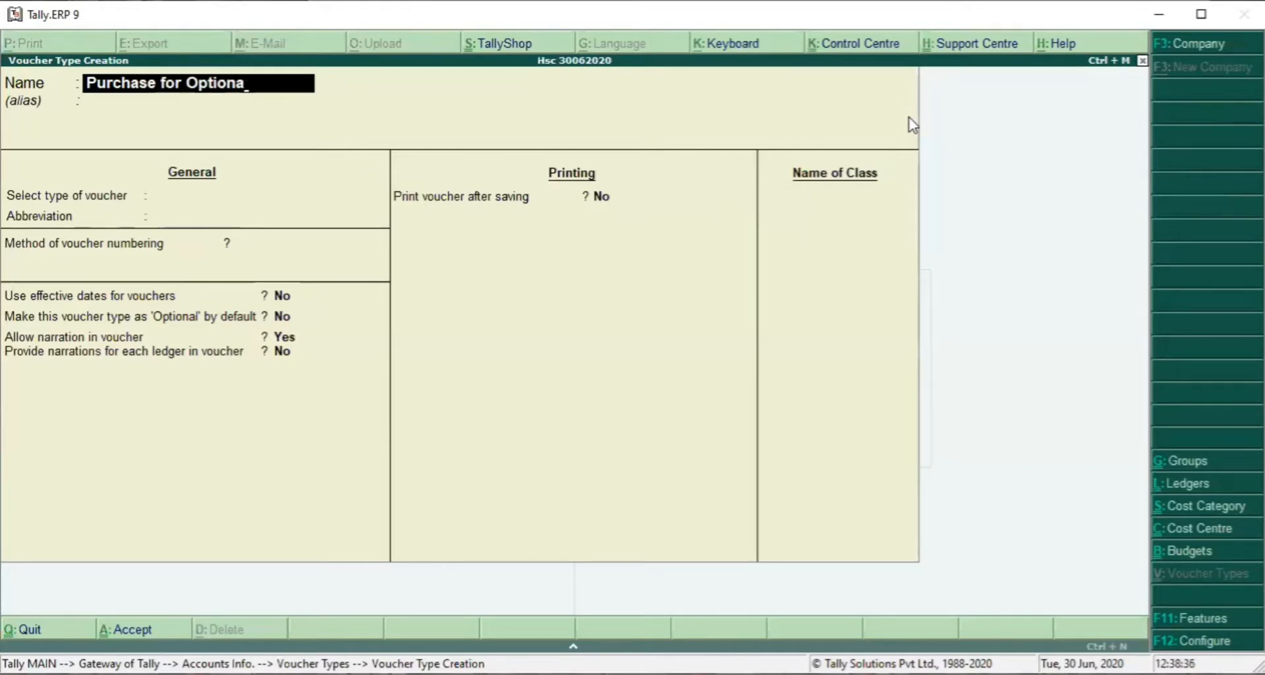
{"action": "type", "text": ";l"}
{"action": "key", "text": "Return"}
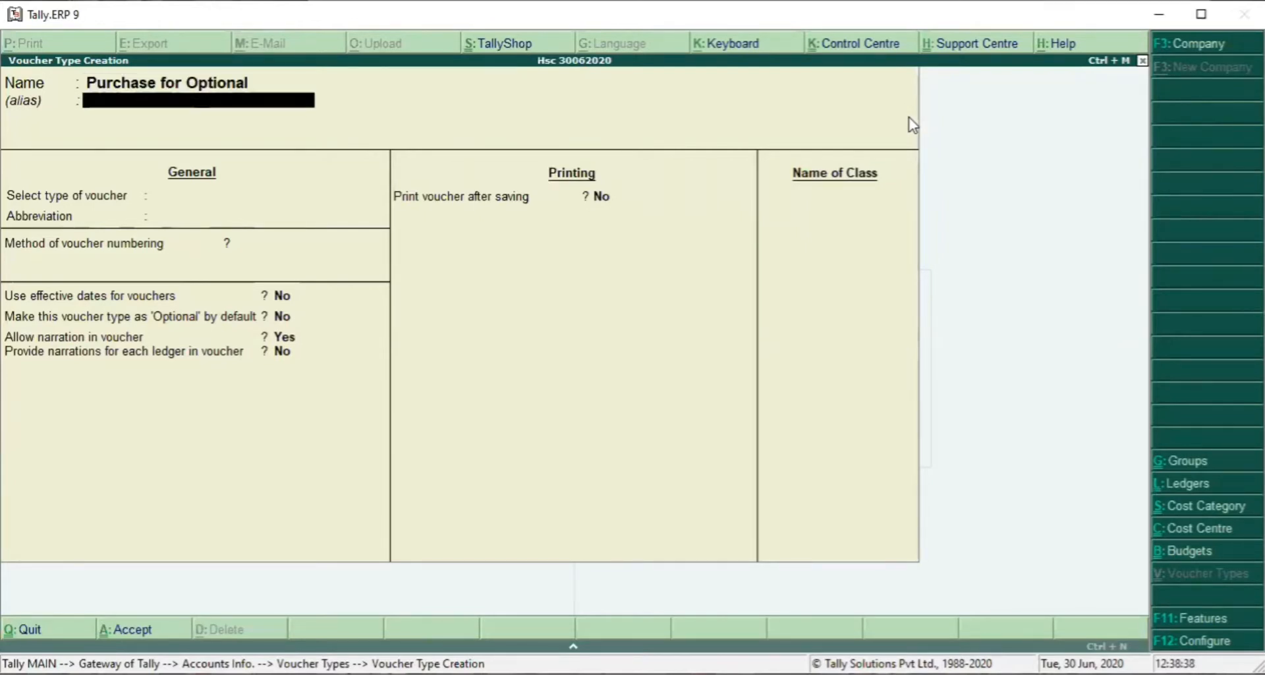
{"action": "key", "text": "Return"}
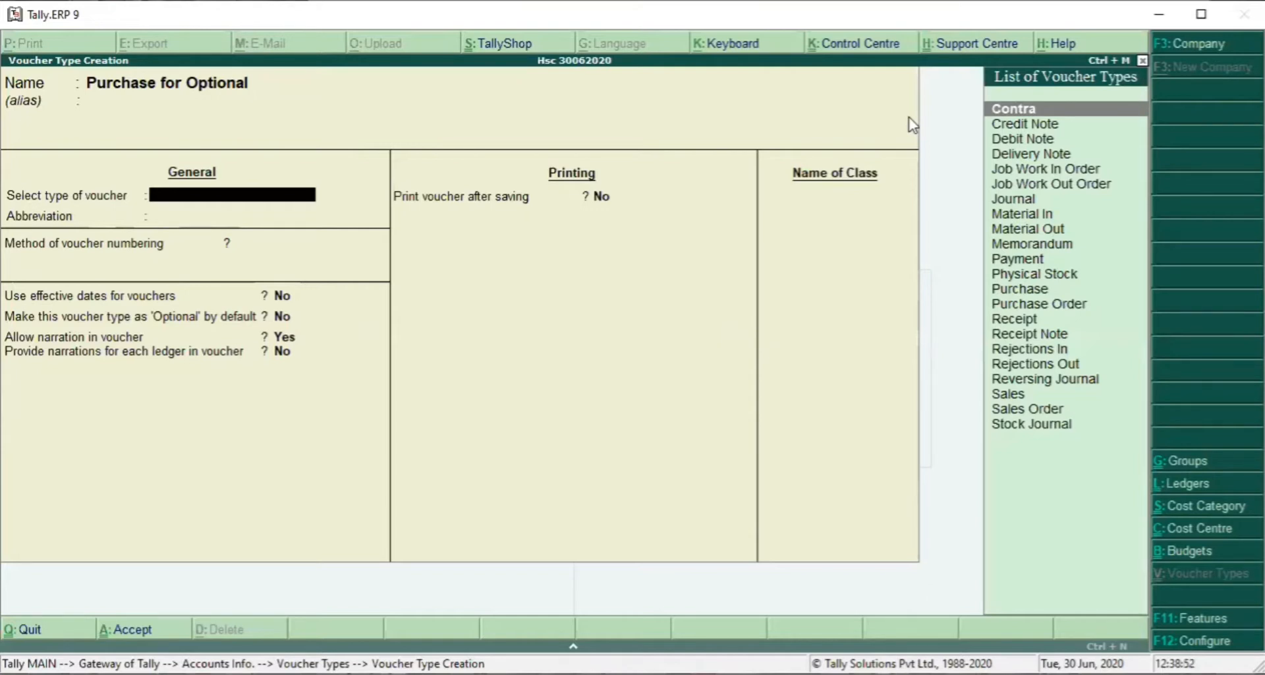
Step: Base the voucher type on Purchase with abbreviation Purc, automatic numbering and no advanced configuration
{"action": "type", "text": "Pu"}
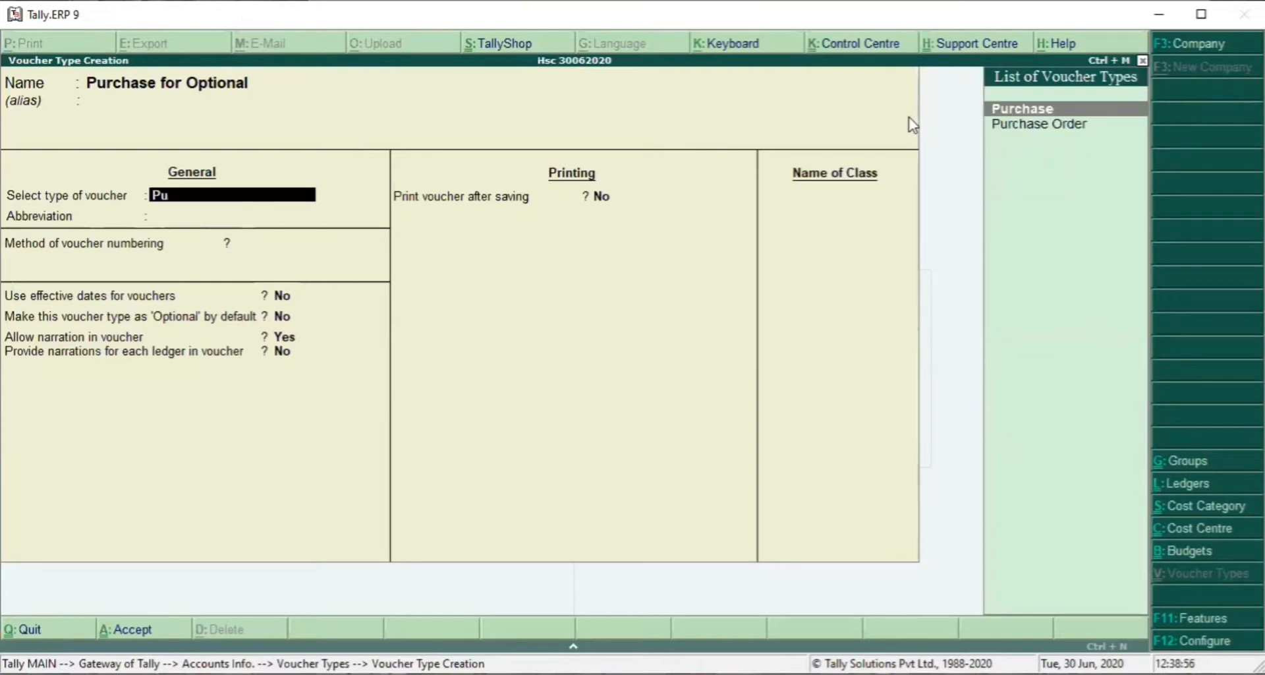
{"action": "key", "text": "Return"}
{"action": "key", "text": "Return"}
{"action": "key", "text": "Return"}
{"action": "key", "text": "Return"}
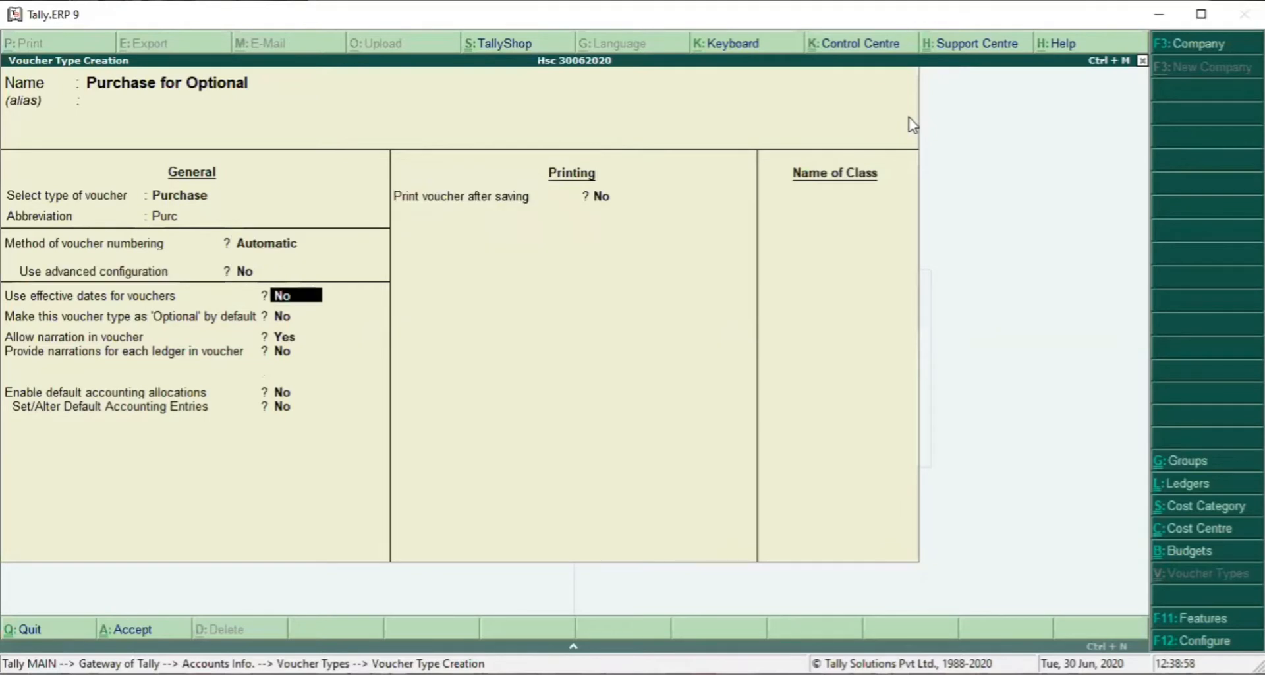
Step: Make the voucher type optional by default, keeping effective dates off, narration allowed and per-ledger narrations off
{"action": "key", "text": "Return"}
{"action": "key", "text": "Return"}
{"action": "key", "text": "Return"}
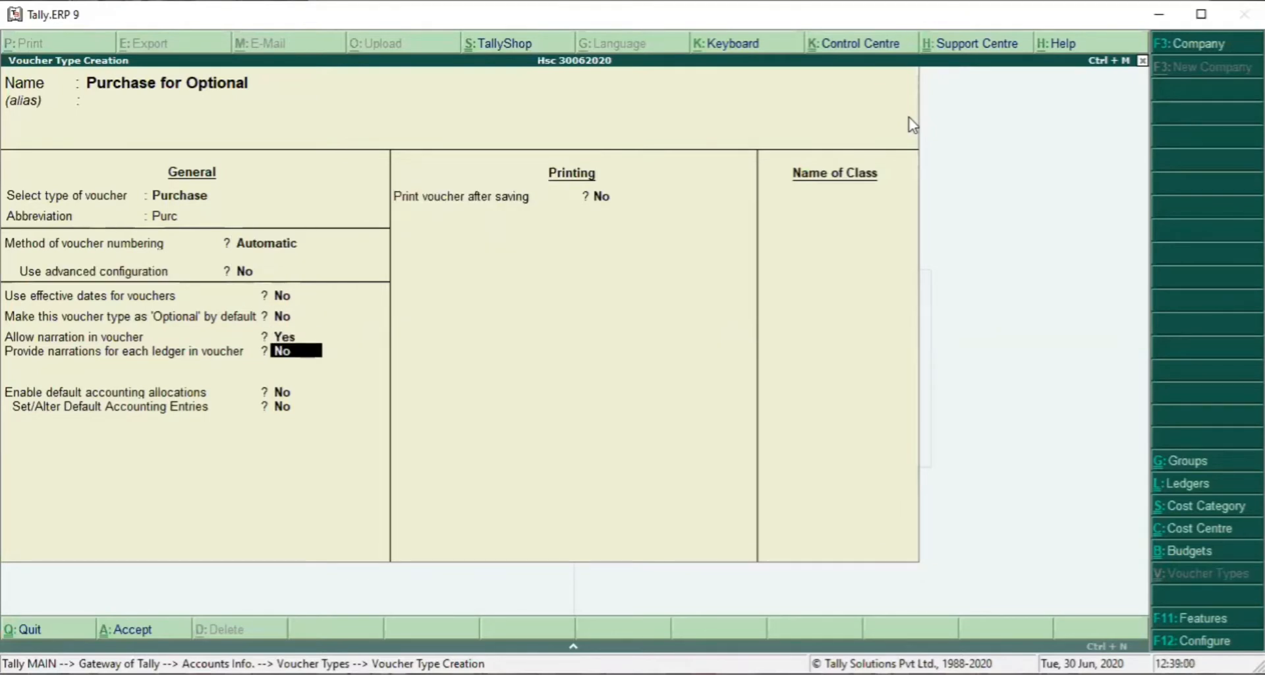
{"action": "key", "text": "Up"}
{"action": "key", "text": "Up"}
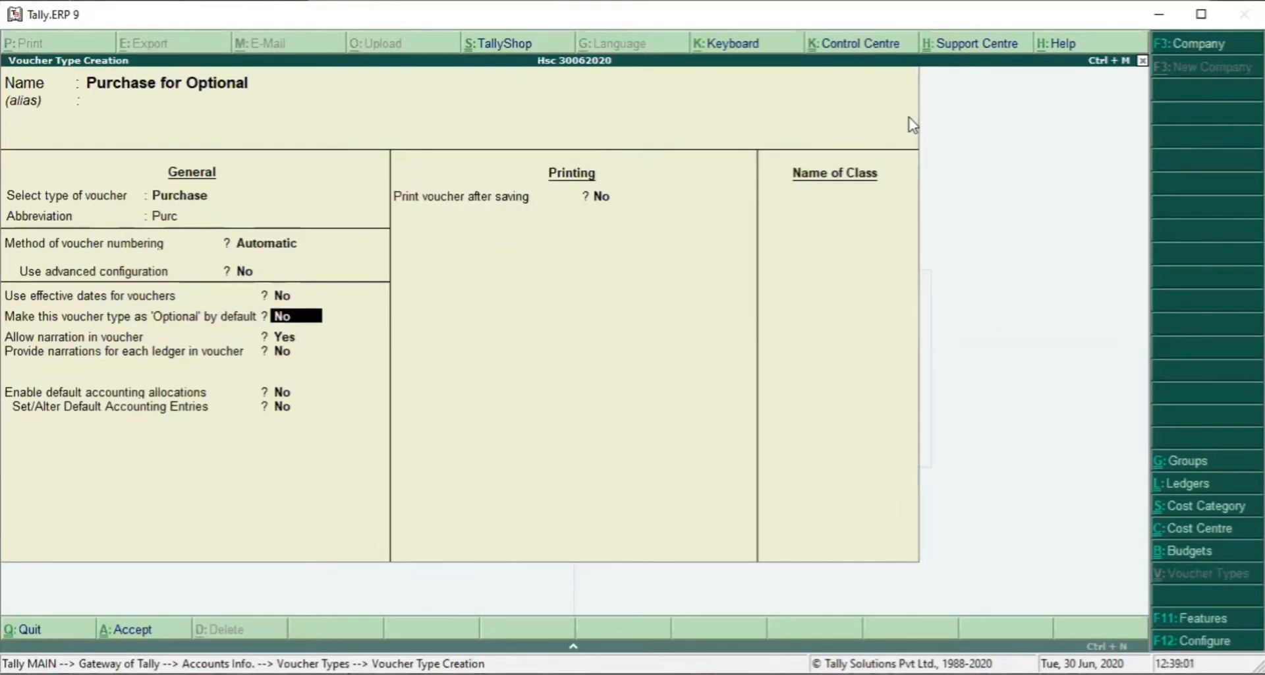
{"action": "key", "text": "Up"}
{"action": "key", "text": "Return"}
{"action": "type", "text": "y"}
{"action": "key", "text": "Return"}
{"action": "key", "text": "Return"}
{"action": "key", "text": "Return"}
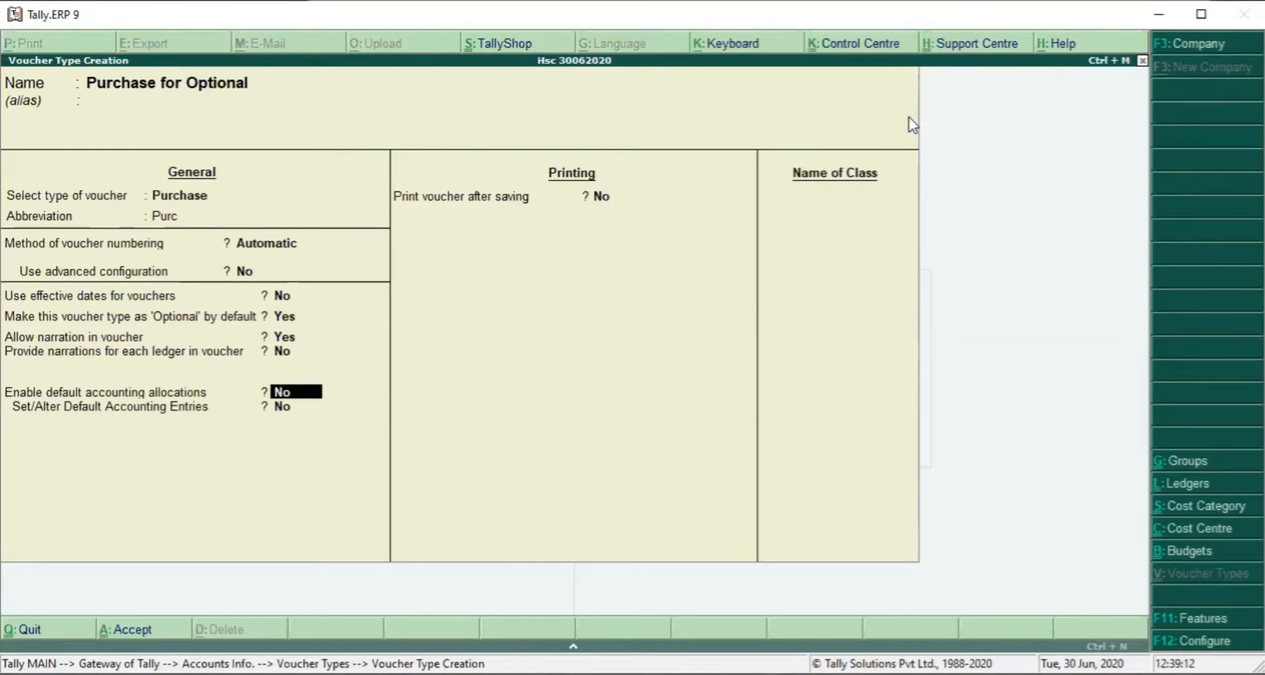
Step: Save the Purchase for Optional voucher type without default accounting allocations and return to Accounts Info
{"action": "key", "text": "Return"}
{"action": "key", "text": "ctrl+a"}
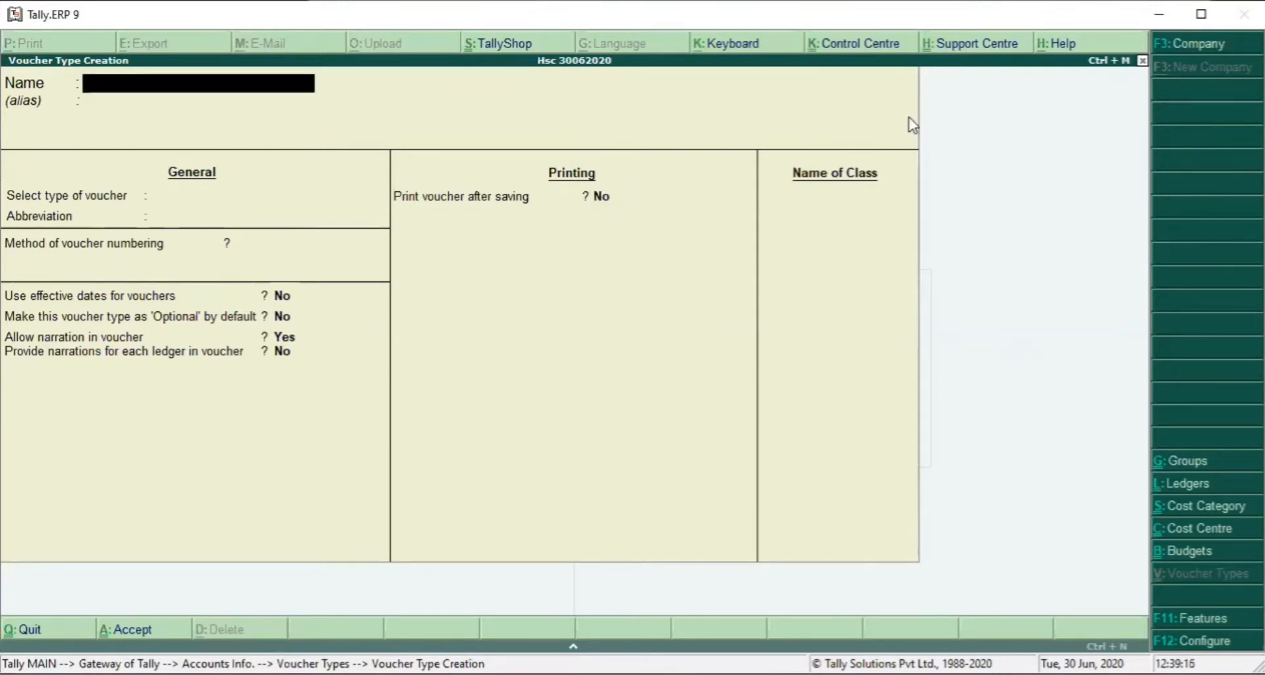
{"action": "key", "text": "Escape"}
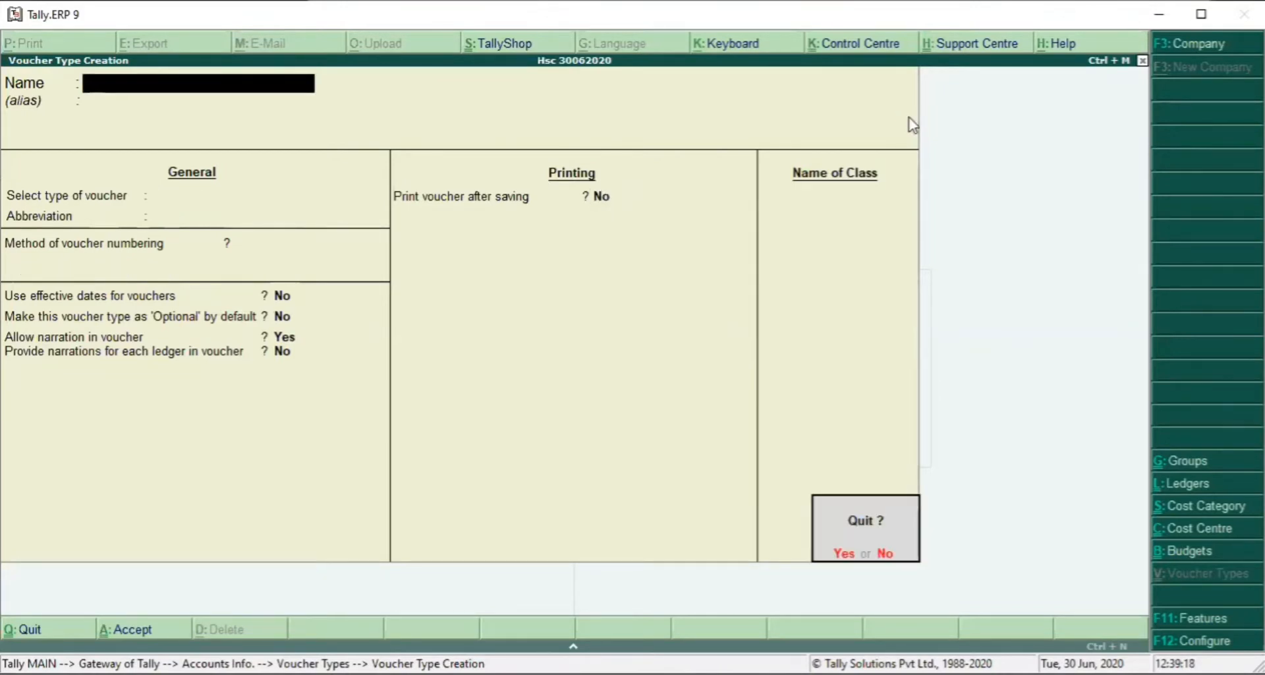
{"action": "key", "text": "Return"}
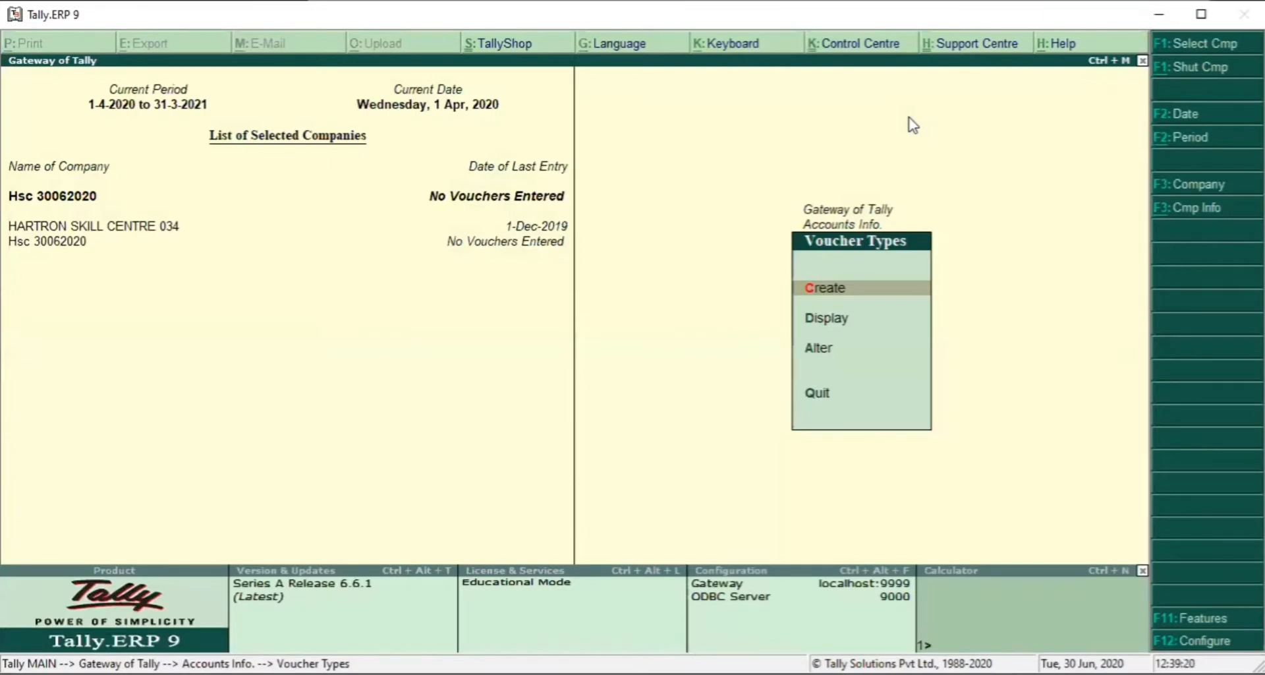
{"action": "key", "text": "Escape"}
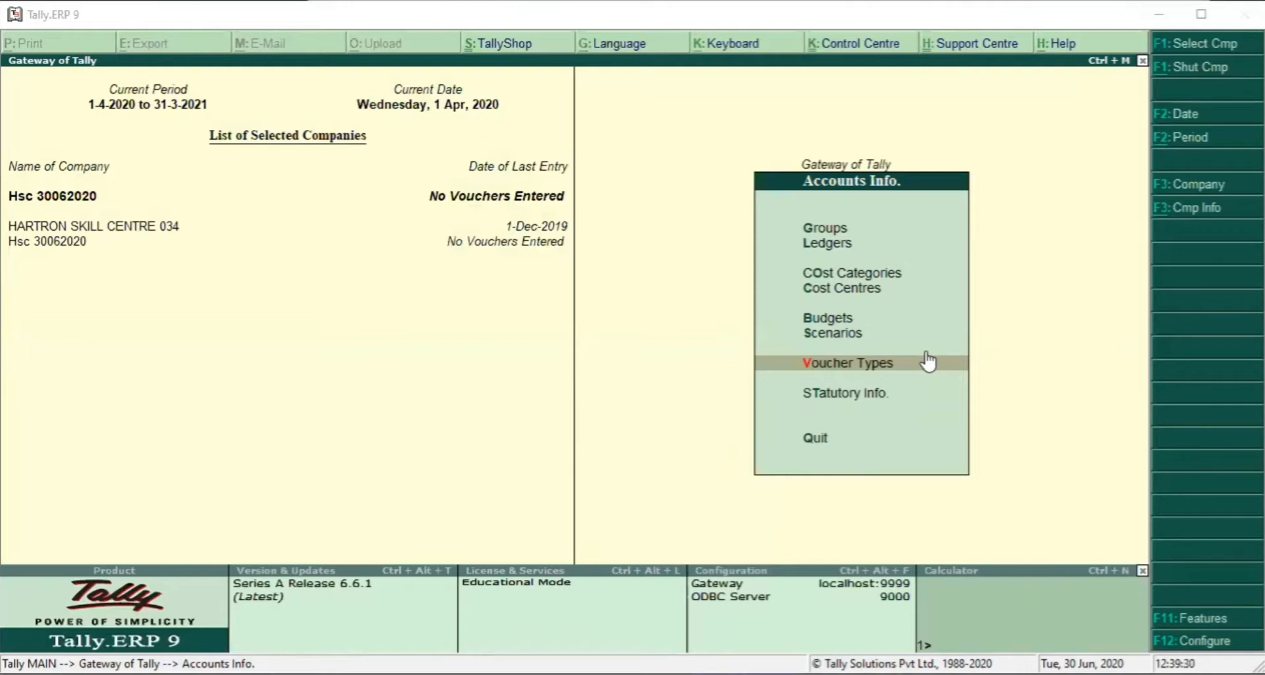
Step: Start a new scenario named Purchase Forecasting, including actuals and leaving exclusion of inventory tracking calculations at No
{"action": "key", "text": "Up"}
{"action": "key", "text": "Down"}
{"action": "key", "text": "Up"}
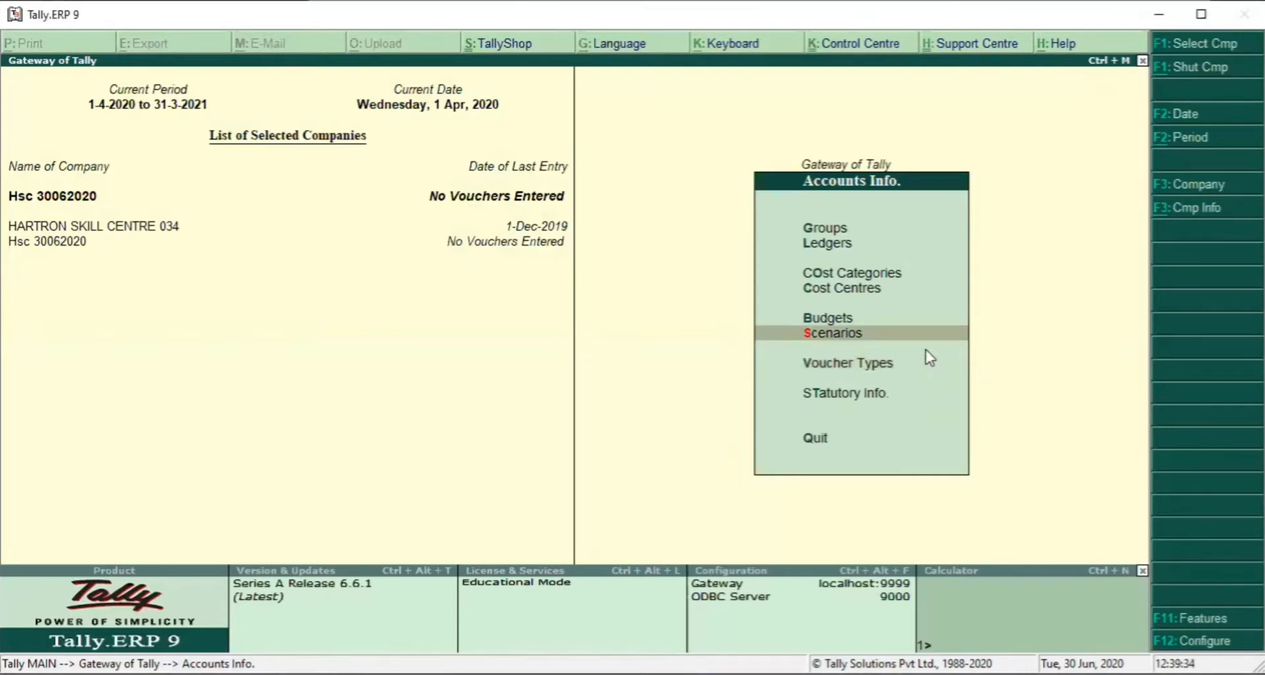
{"action": "key", "text": "Return"}
{"action": "key", "text": "Return"}
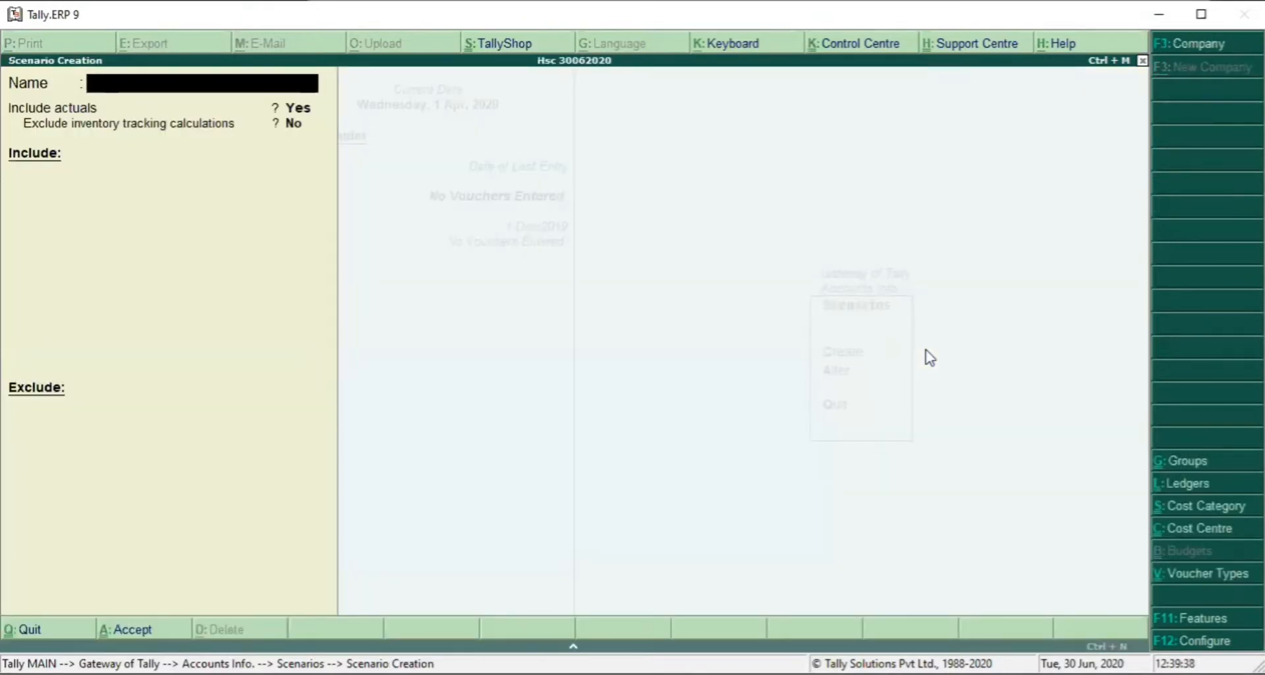
{"action": "type", "text": "Purchase for"}
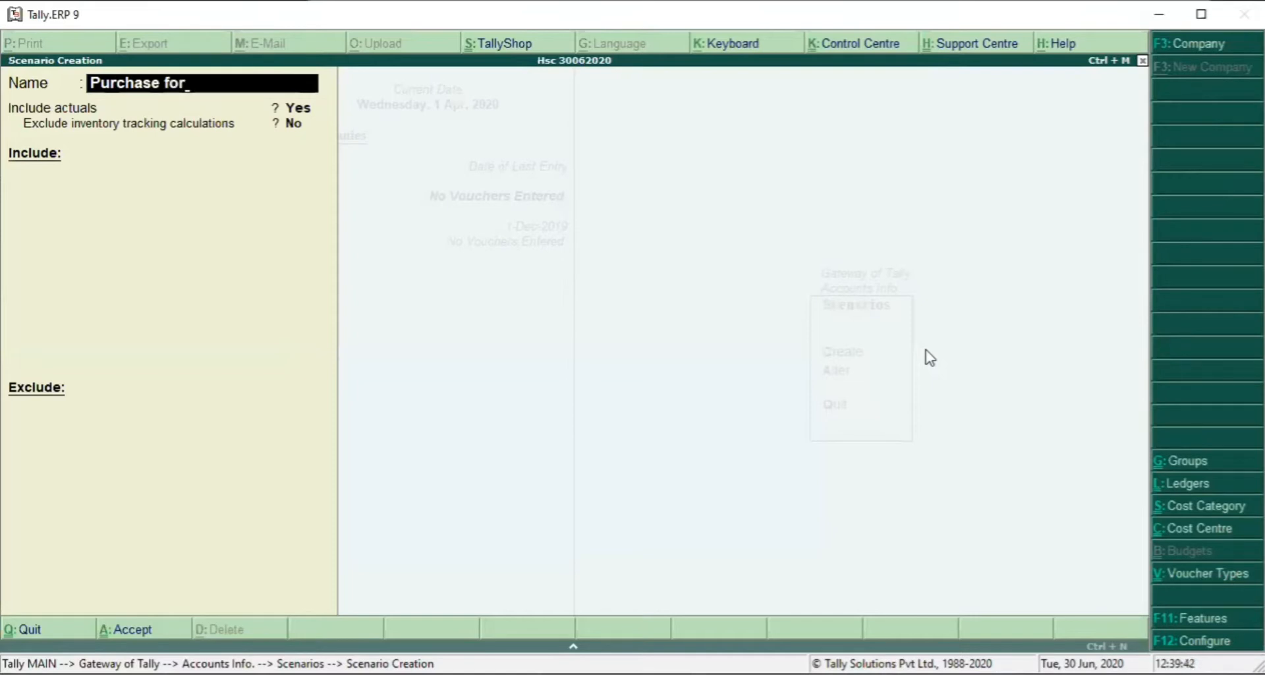
{"action": "key", "text": "BackSpace"}
{"action": "key", "text": "BackSpace"}
{"action": "key", "text": "BackSpace"}
{"action": "type", "text": "Forecasting"}
{"action": "key", "text": "Return"}
{"action": "key", "text": "Return"}
{"action": "key", "text": "Return"}
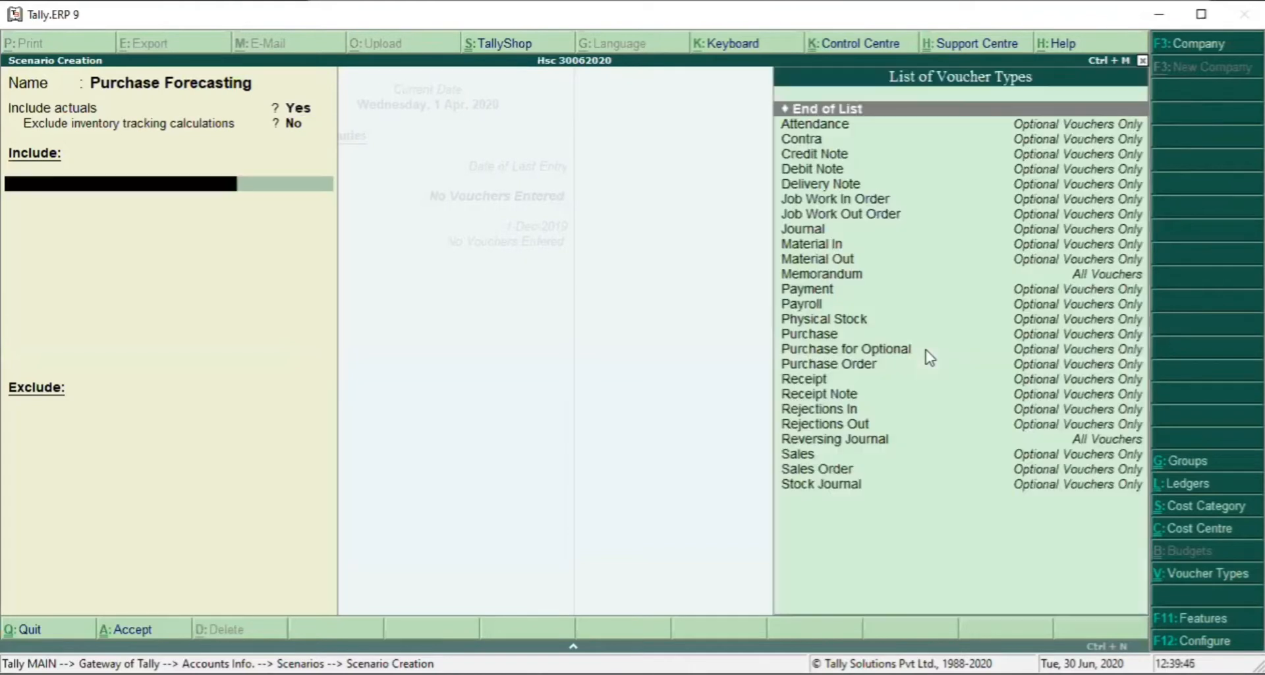
Step: Add Purchase for Optional as the only voucher type included in the scenario
{"action": "type", "text": "Pu"}
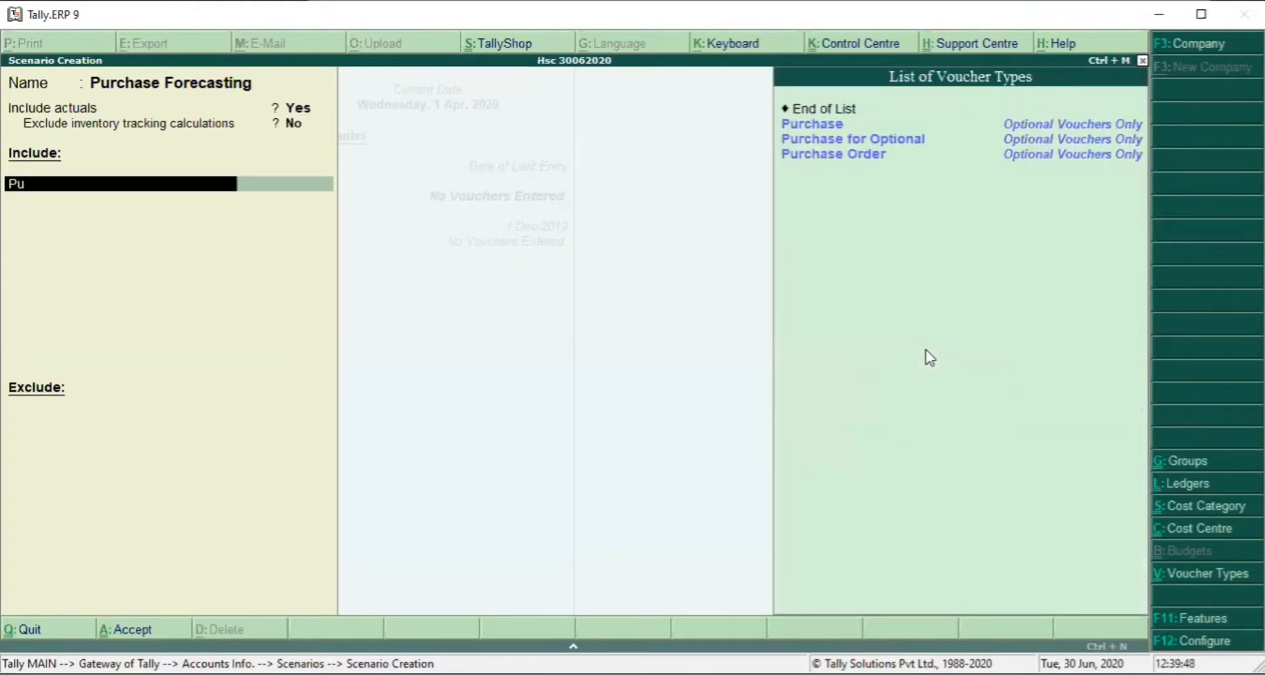
{"action": "key", "text": "Down"}
{"action": "key", "text": "Down"}
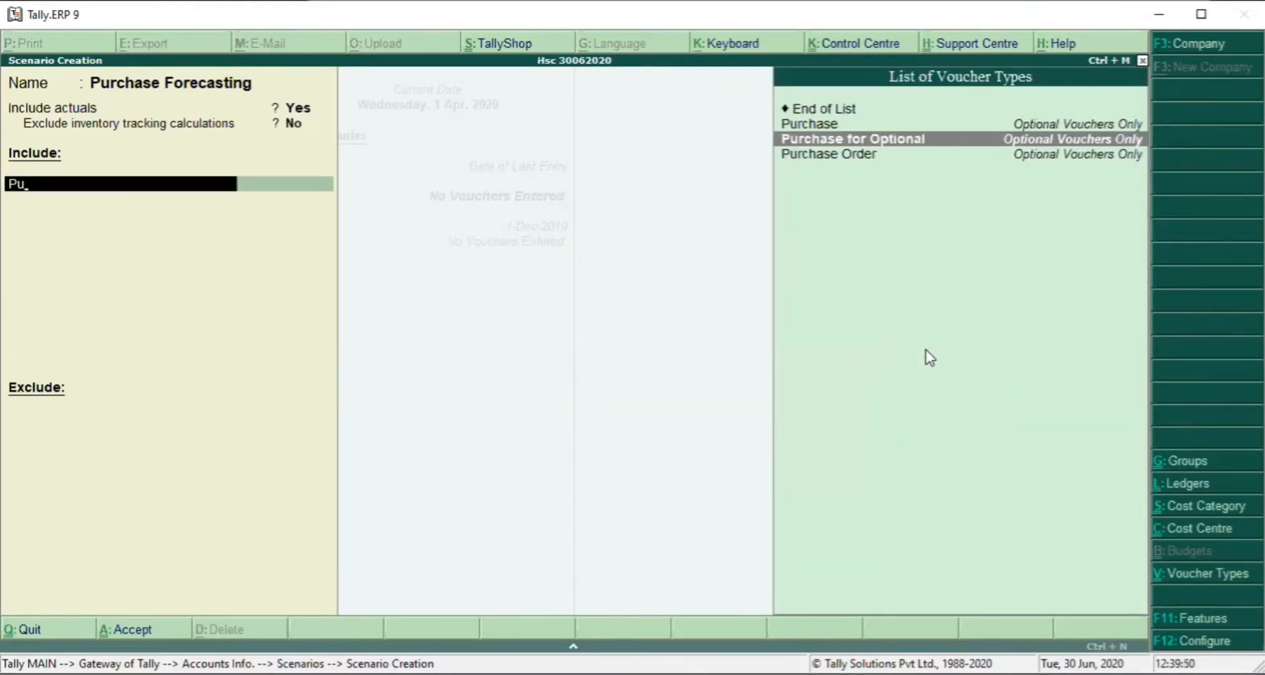
{"action": "key", "text": "Return"}
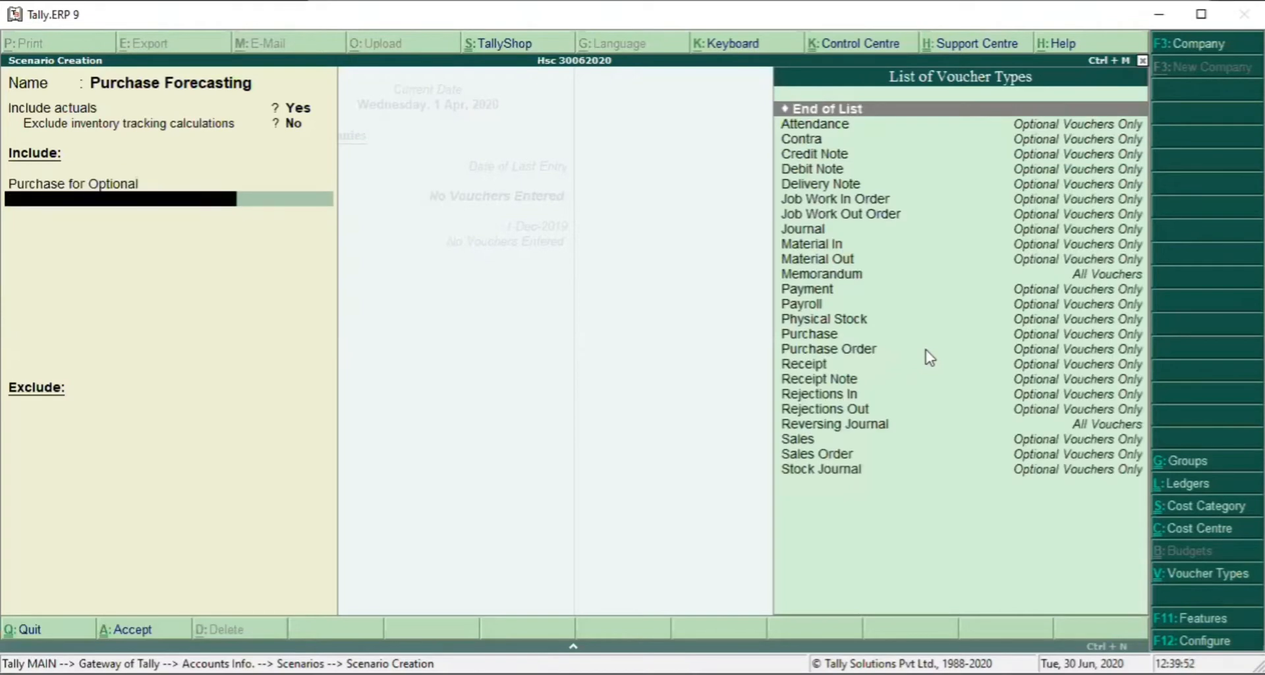
{"action": "key", "text": "Return"}
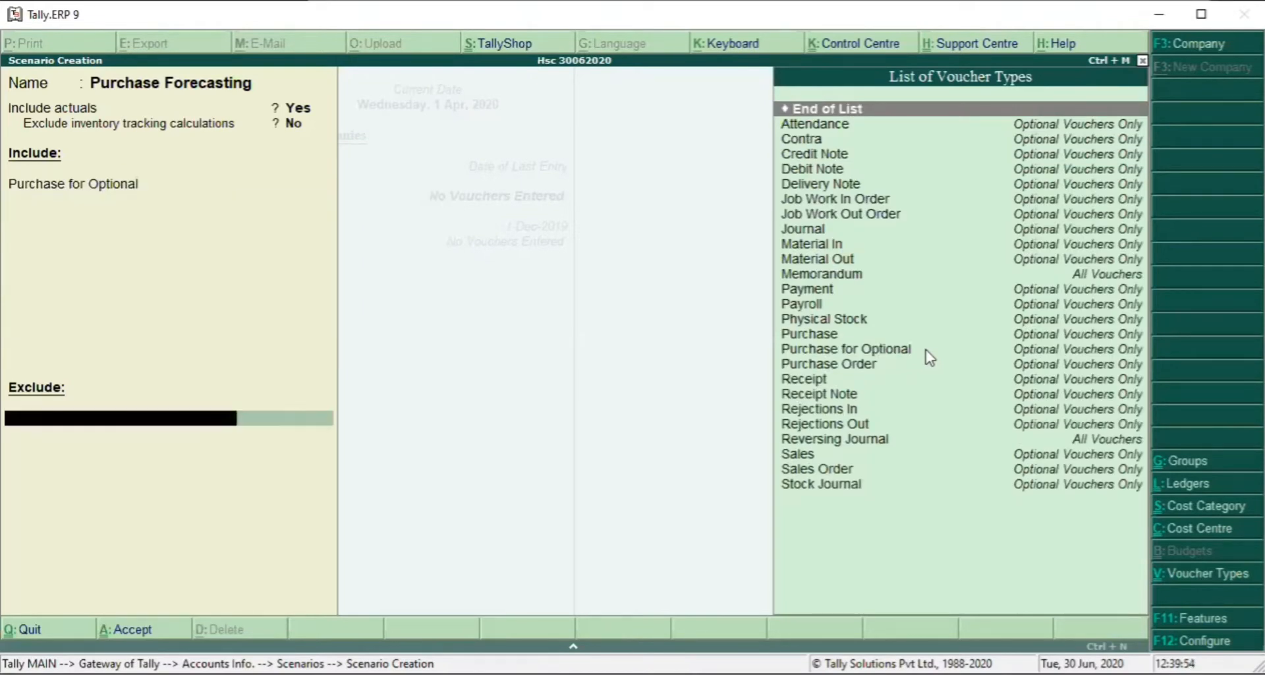
Step: Save the Purchase Forecasting scenario with no excluded voucher types and return to the Gateway of Tally
{"action": "key", "text": "Return"}
{"action": "key", "text": "Return"}
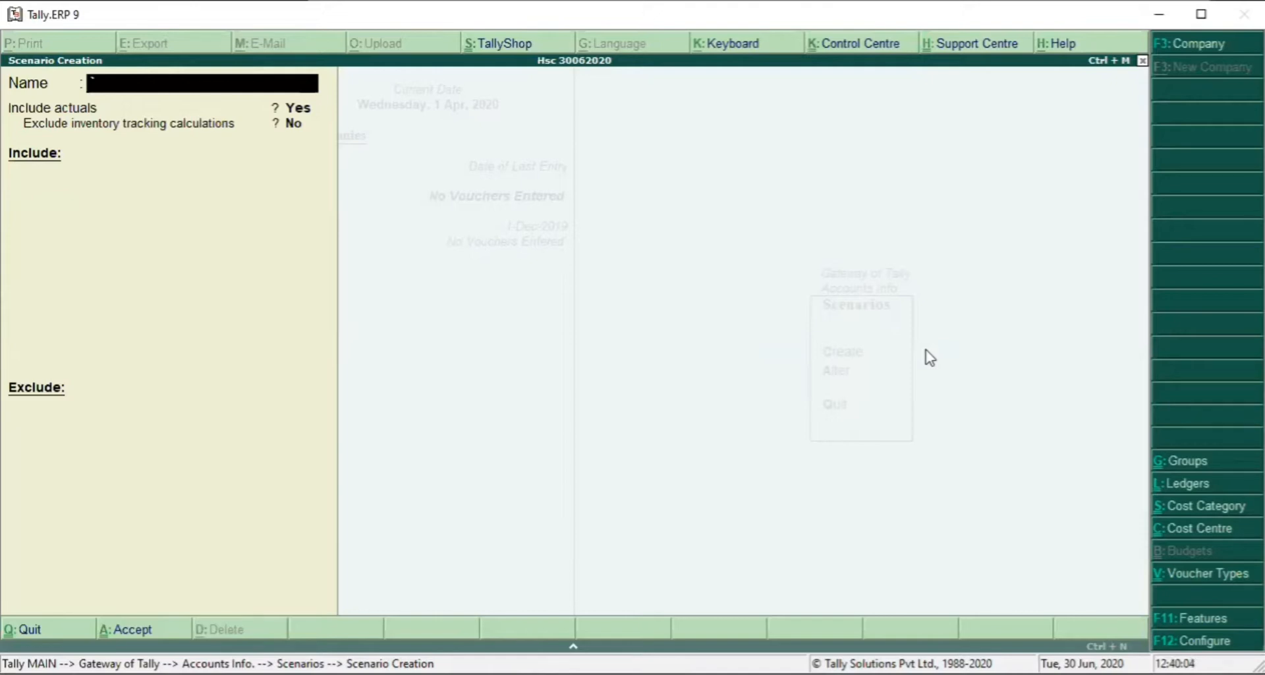
{"action": "key", "text": "Escape"}
{"action": "key", "text": "Return"}
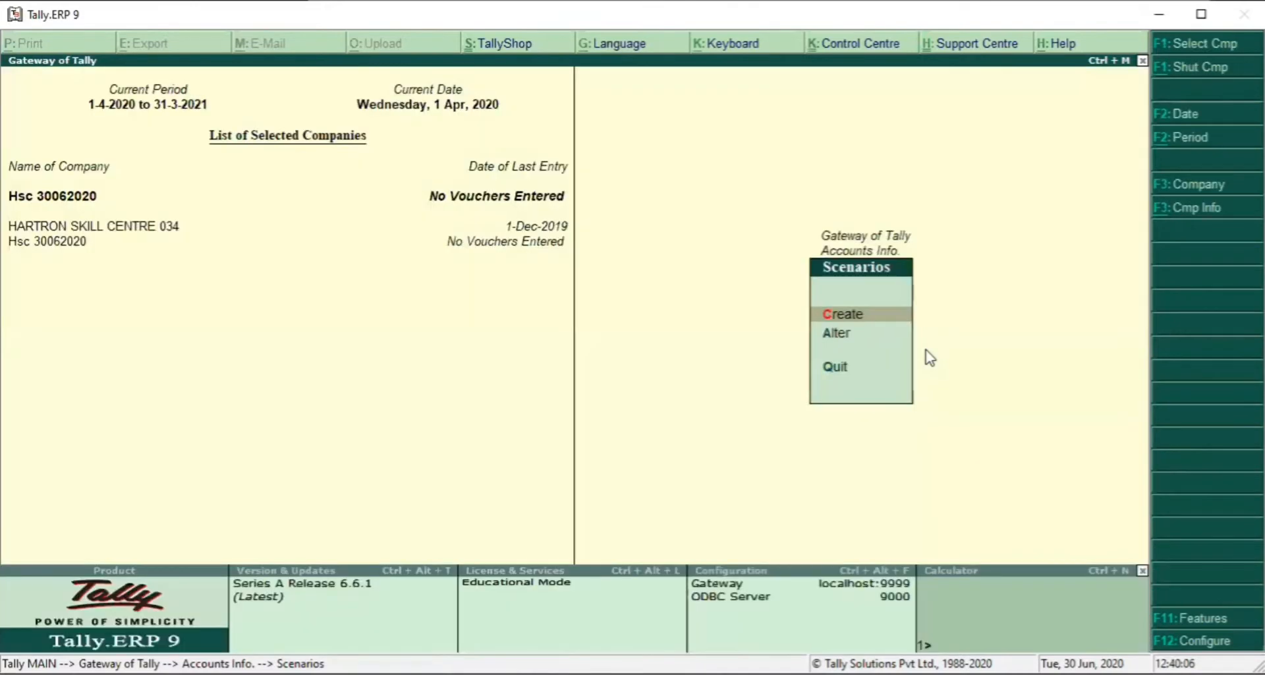
{"action": "key", "text": "Escape"}
{"action": "key", "text": "Escape"}
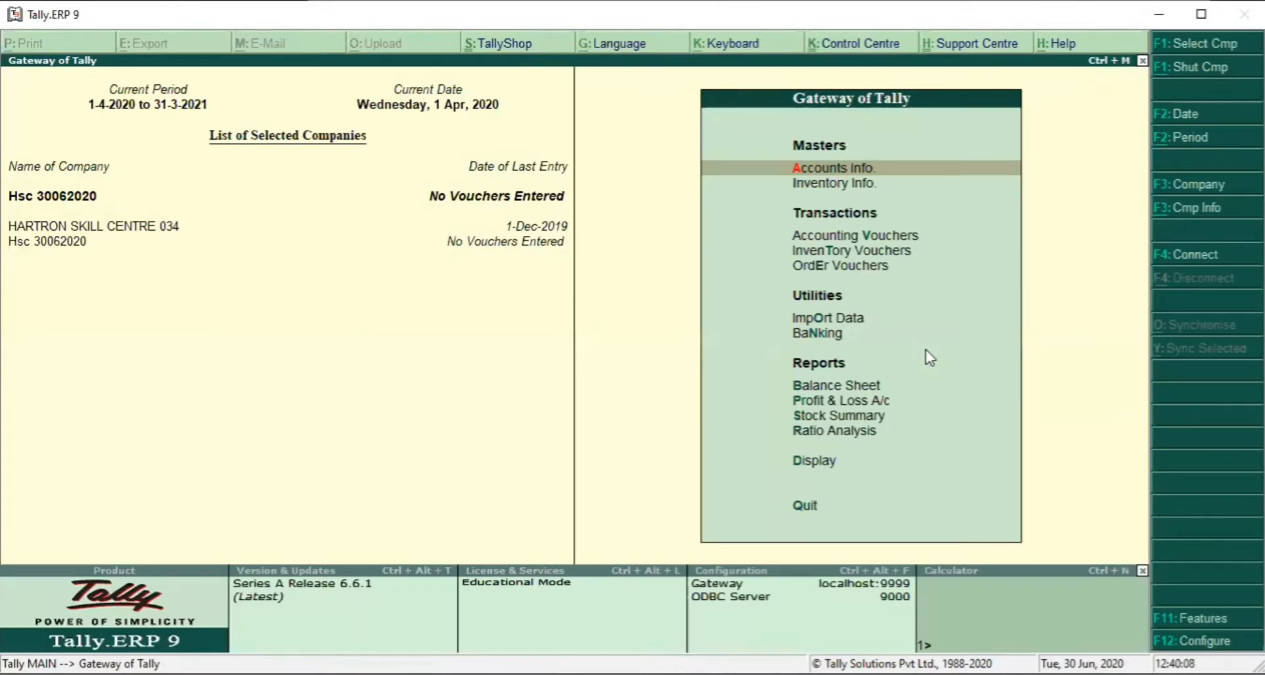
Step: Open a new accounting voucher and change its type to Purchase for Optional
{"action": "key", "text": "Down"}
{"action": "key", "text": "Down"}
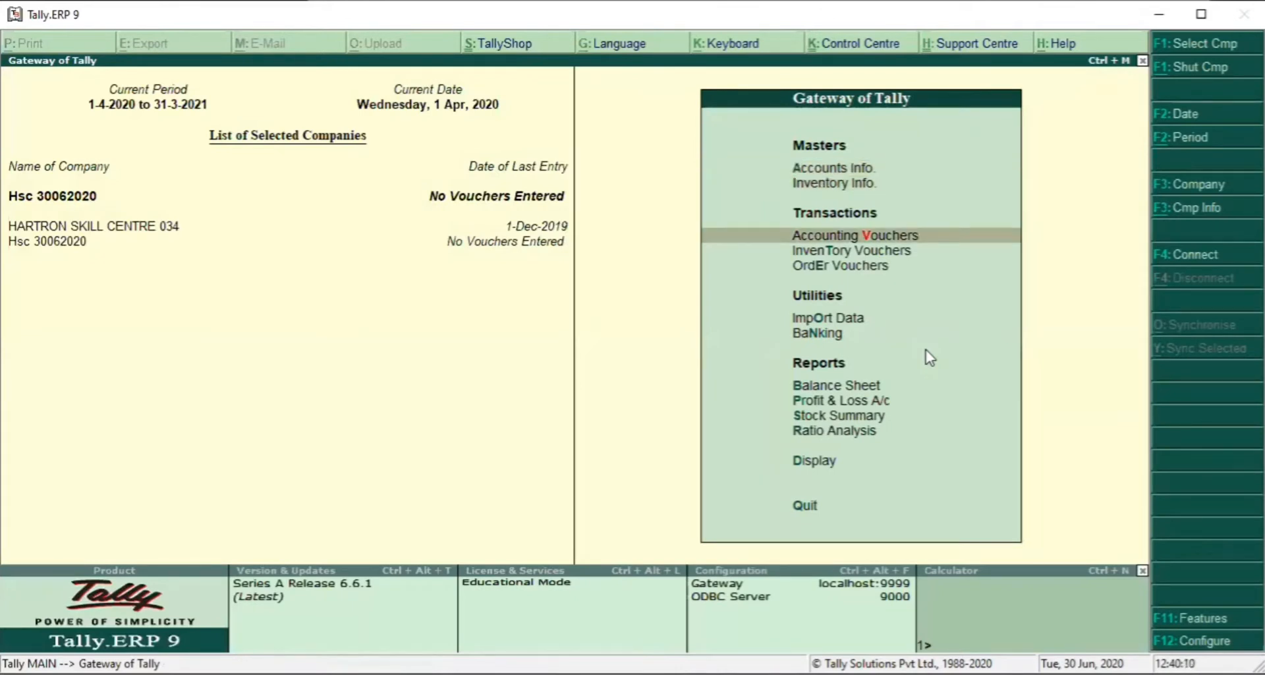
{"action": "key", "text": "Return"}
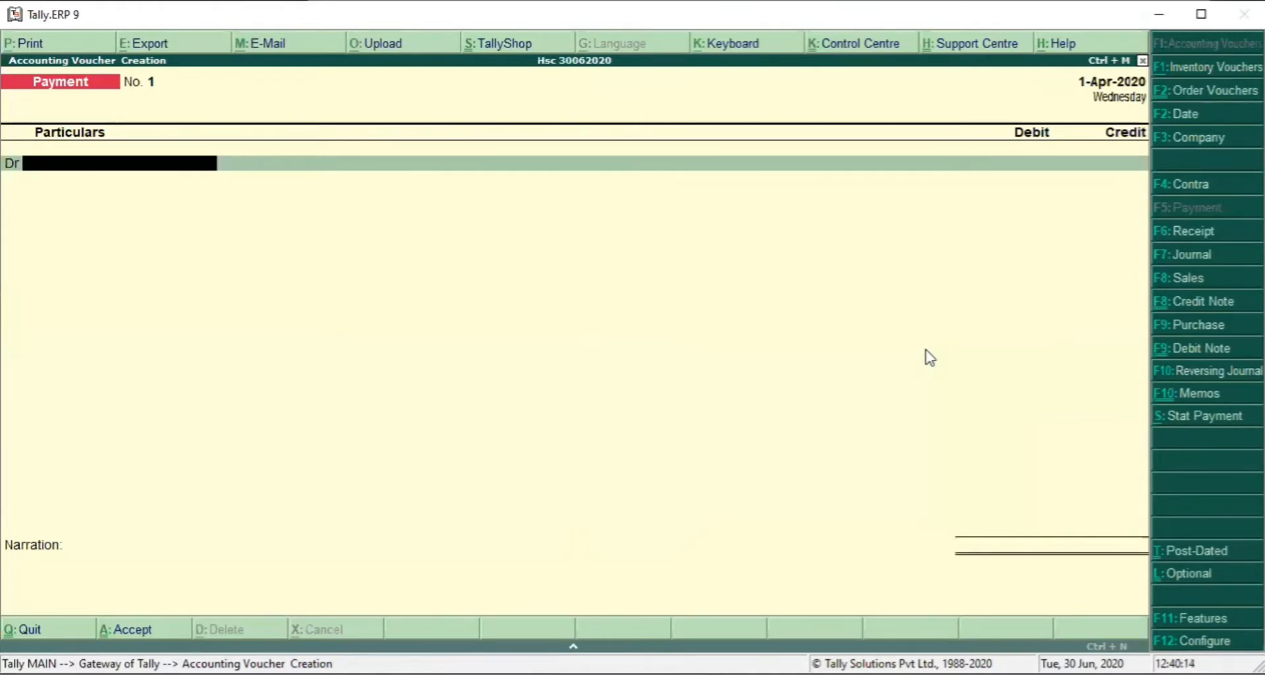
{"action": "key", "text": "F9"}
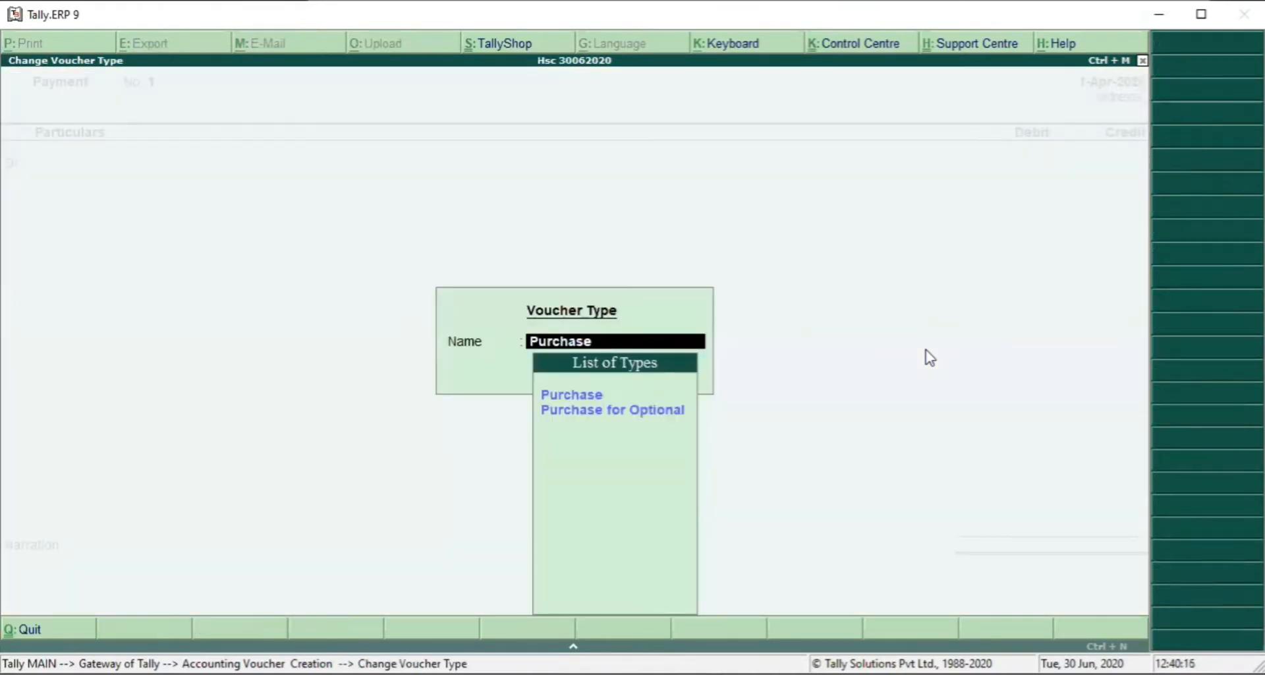
{"action": "key", "text": "Down"}
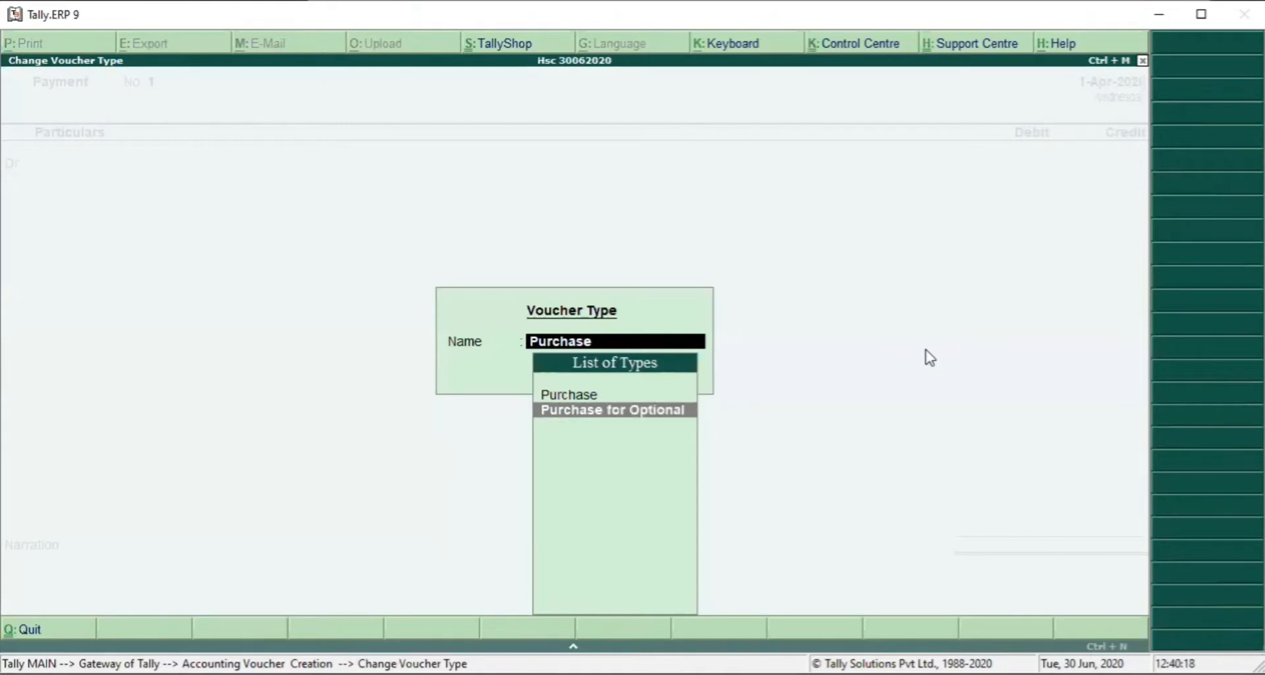
{"action": "key", "text": "Up"}
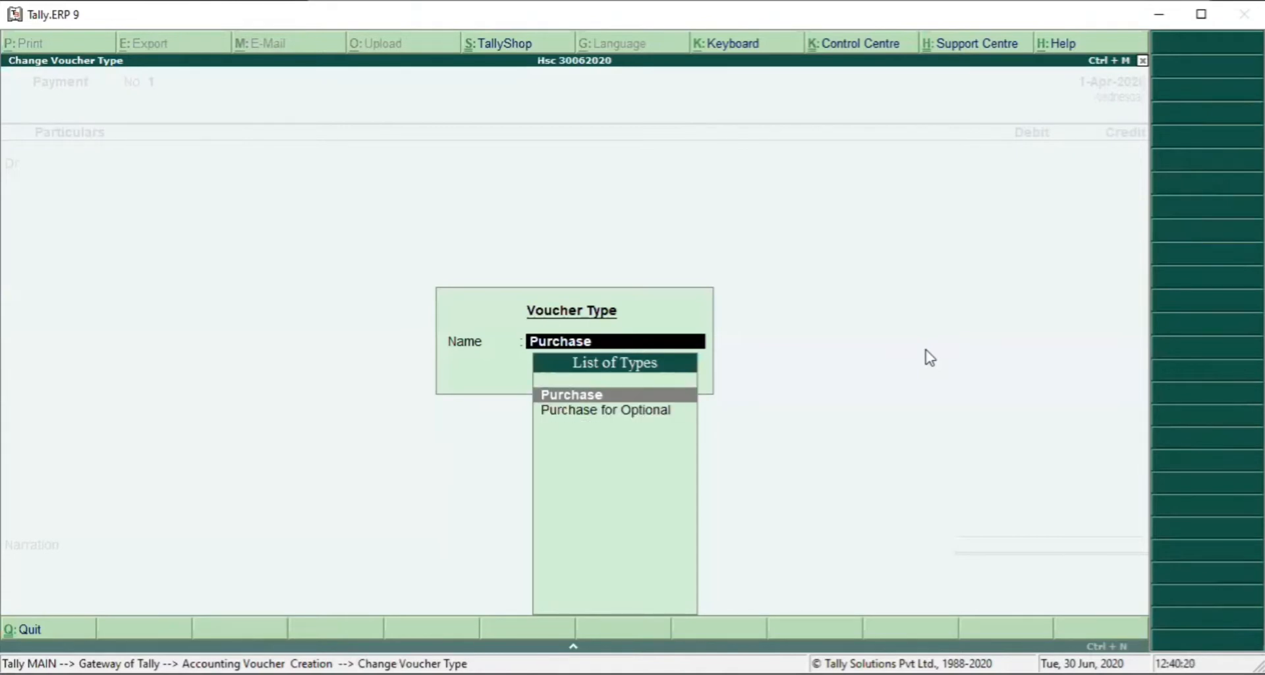
{"action": "key", "text": "Down"}
{"action": "key", "text": "Up"}
{"action": "key", "text": "Down"}
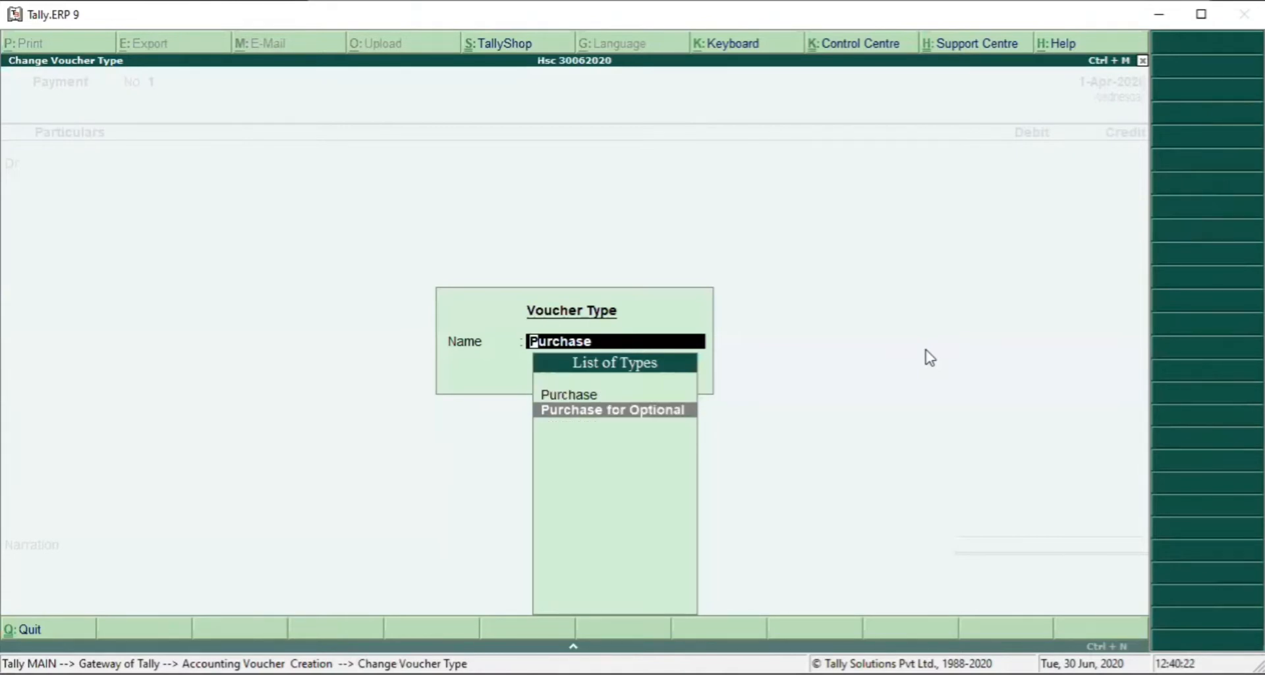
{"action": "key", "text": "Up"}
{"action": "key", "text": "Down"}
{"action": "key", "text": "Return"}
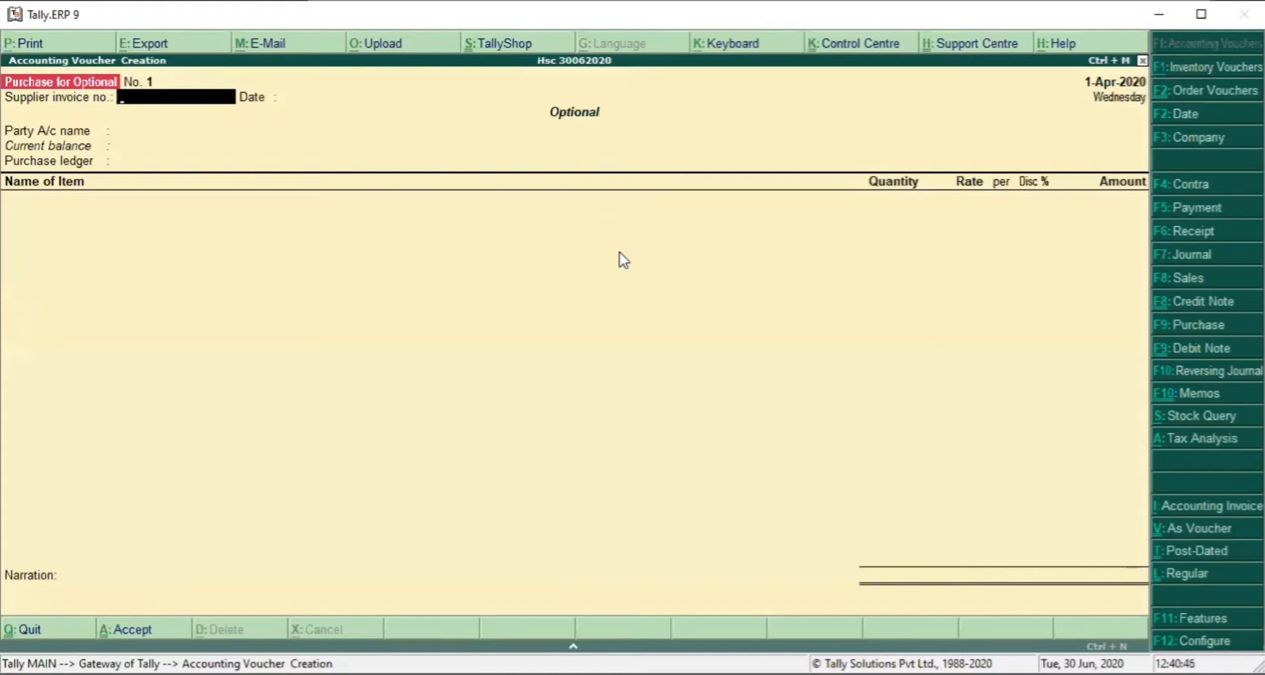
Step: Enter supplier invoice number a/01 dated 1-Apr-2020 in the Purchase for Optional voucher
{"action": "type", "text": "a/01"}
{"action": "key", "text": "Return"}
{"action": "key", "text": "Return"}
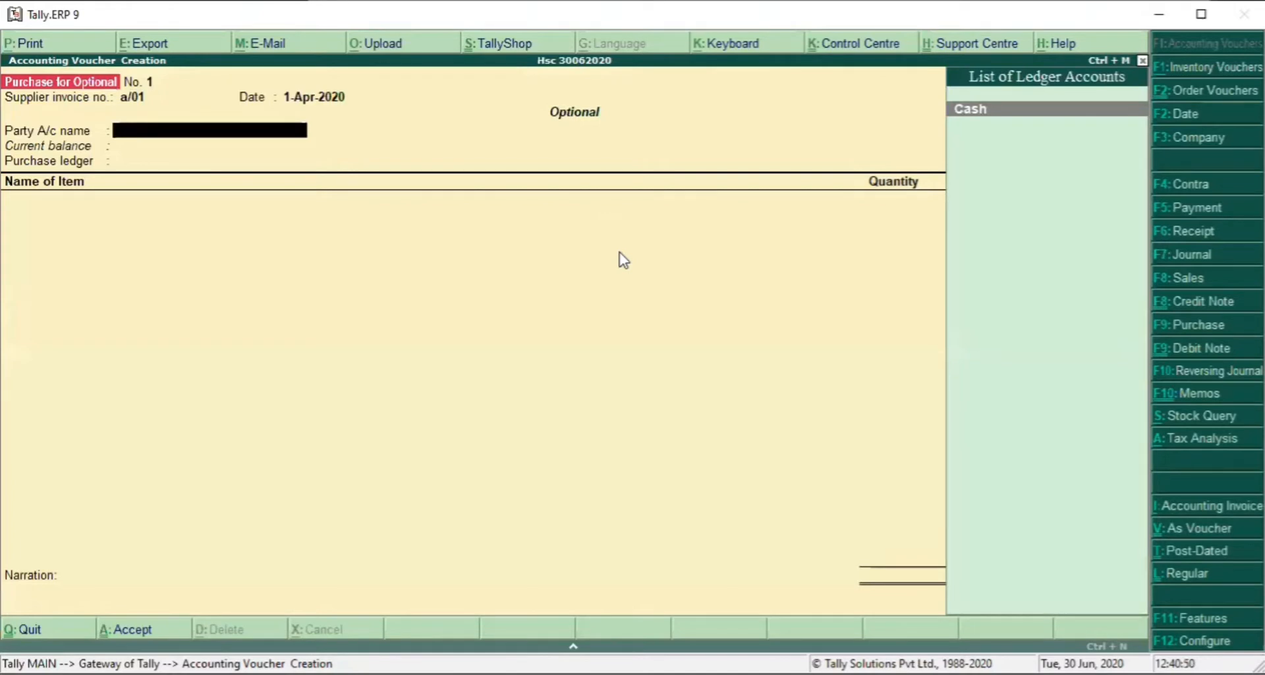
Step: Create a party ledger with the supplier's name marked (Cr), grouped under Sundry Creditors
{"action": "key", "text": "alt+c"}
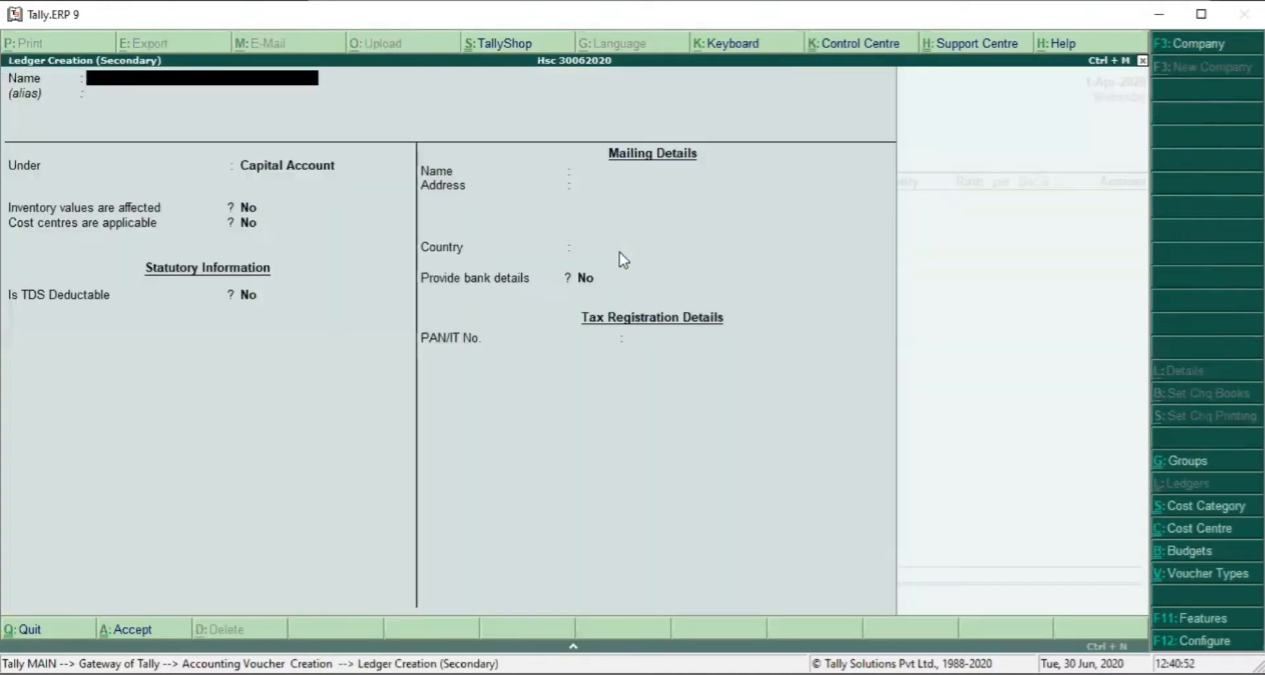
{"action": "type", "text": "Heena ("}
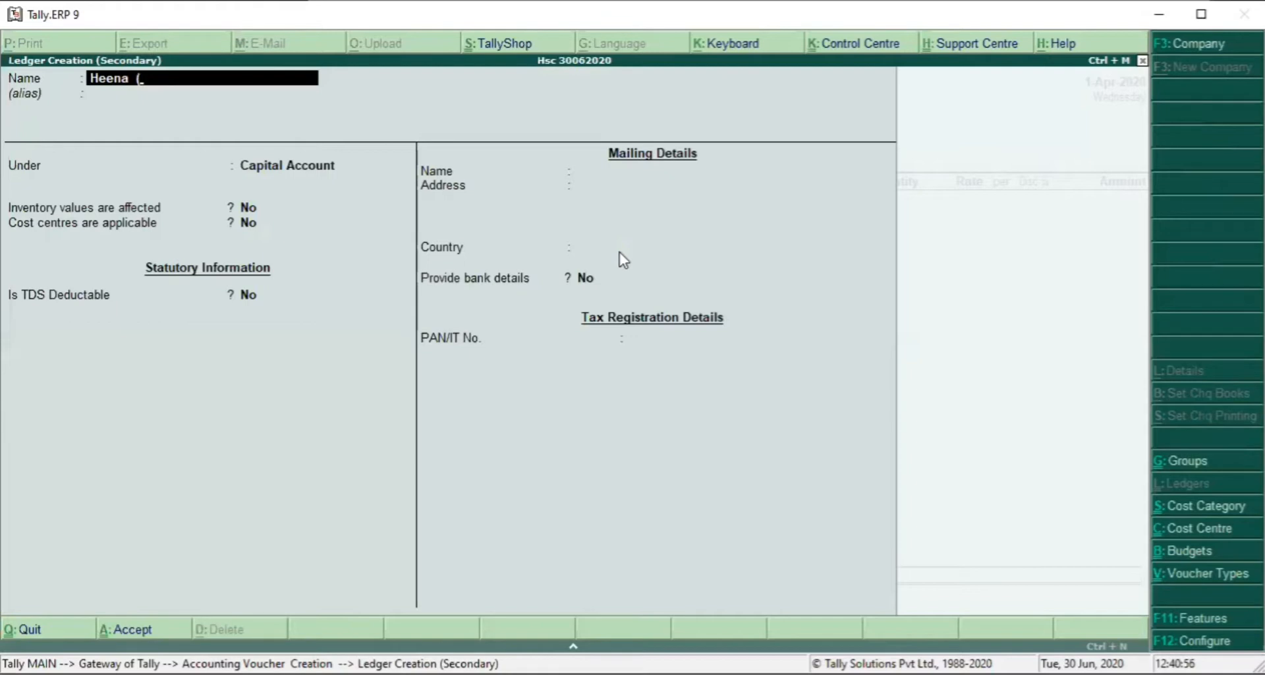
{"action": "type", "text": "Cr)"}
{"action": "key", "text": "Return"}
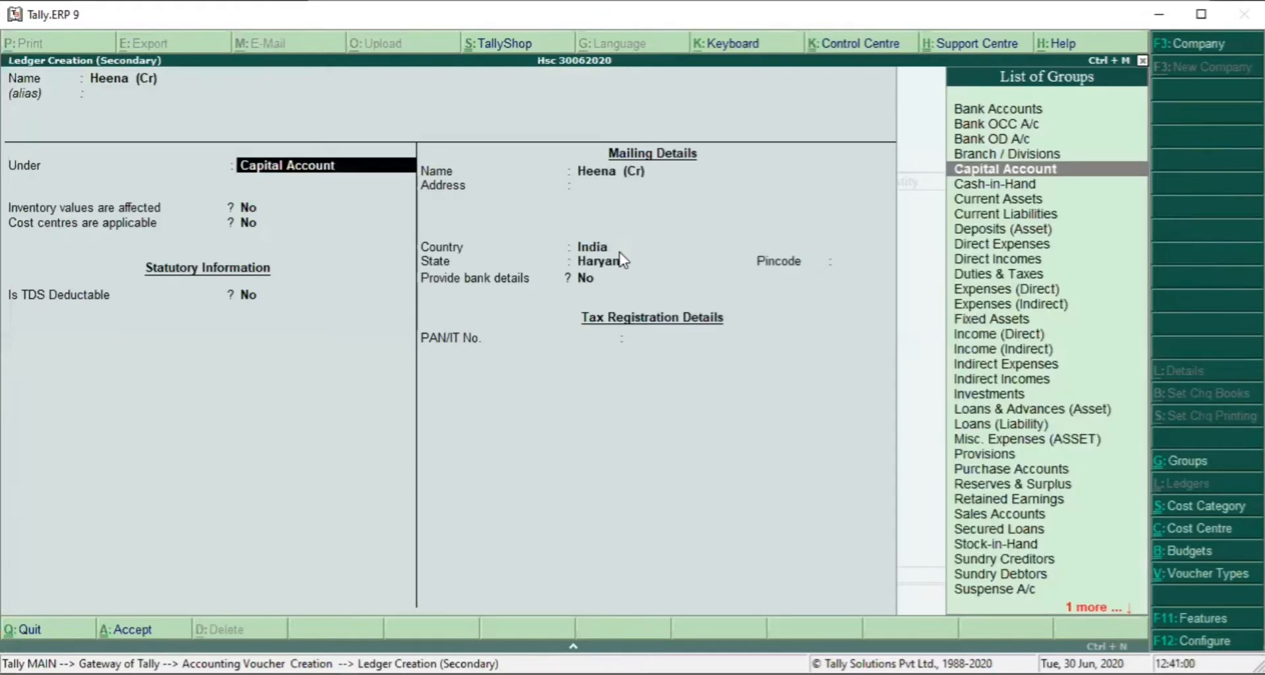
{"action": "type", "text": "Sun"}
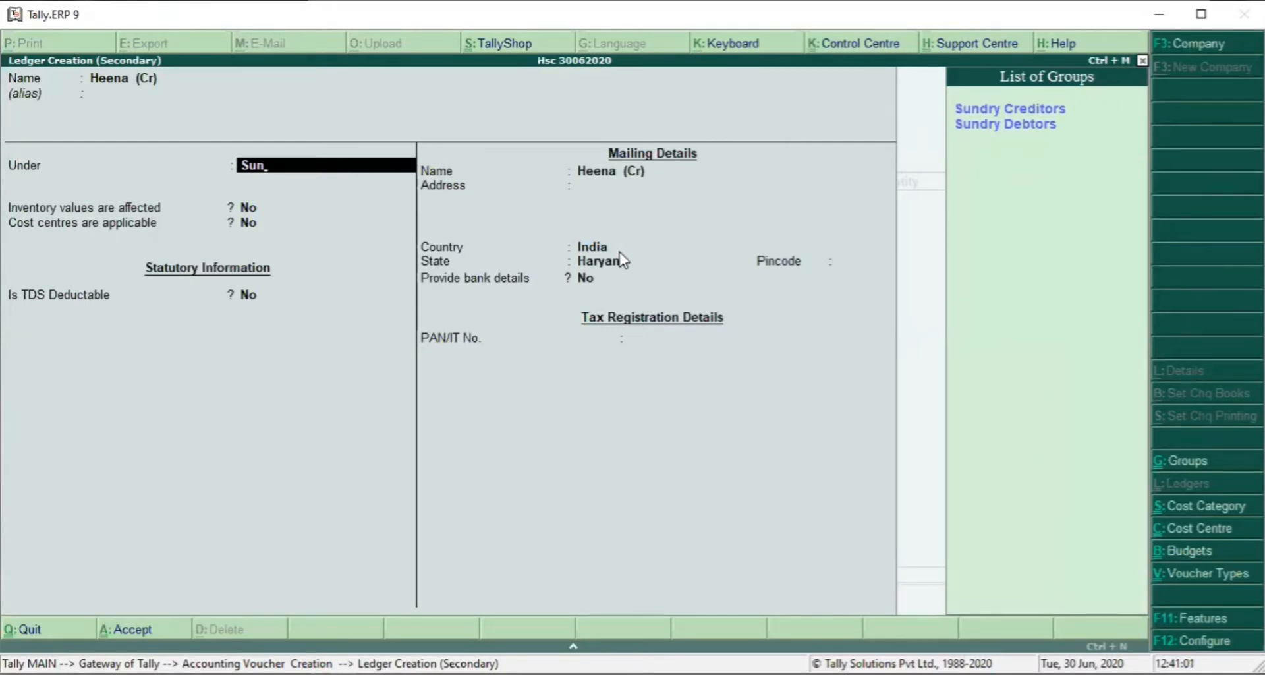
{"action": "key", "text": "Return"}
{"action": "key", "text": "Return"}
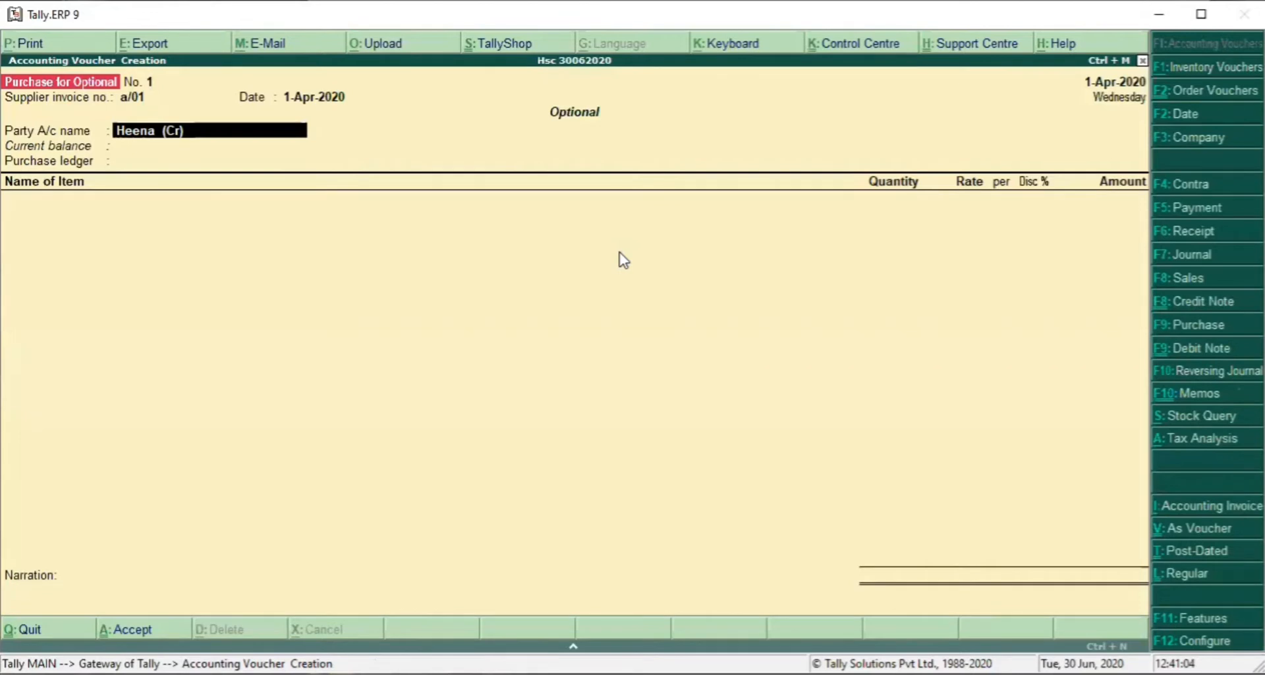
Step: Select the new supplier ledger as the voucher's party account and accept the default party details
{"action": "key", "text": "Return"}
{"action": "key", "text": "Return"}
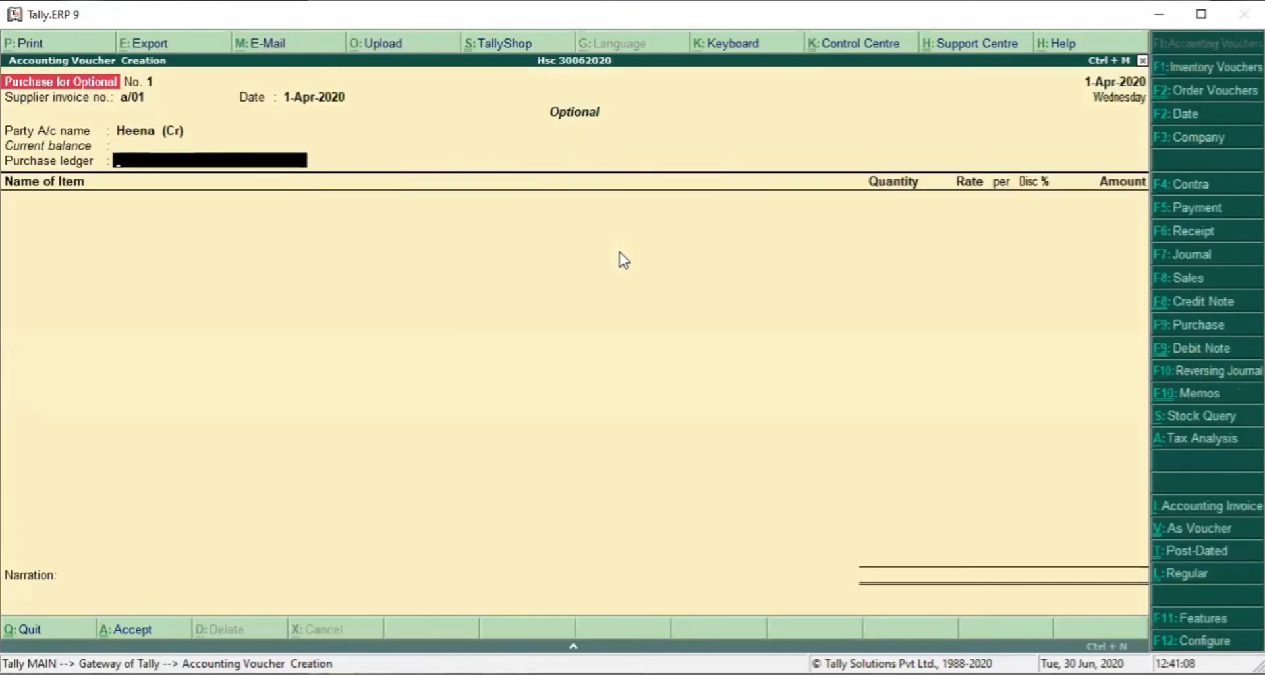
{"action": "key", "text": "BackSpace"}
{"action": "key", "text": "Return"}
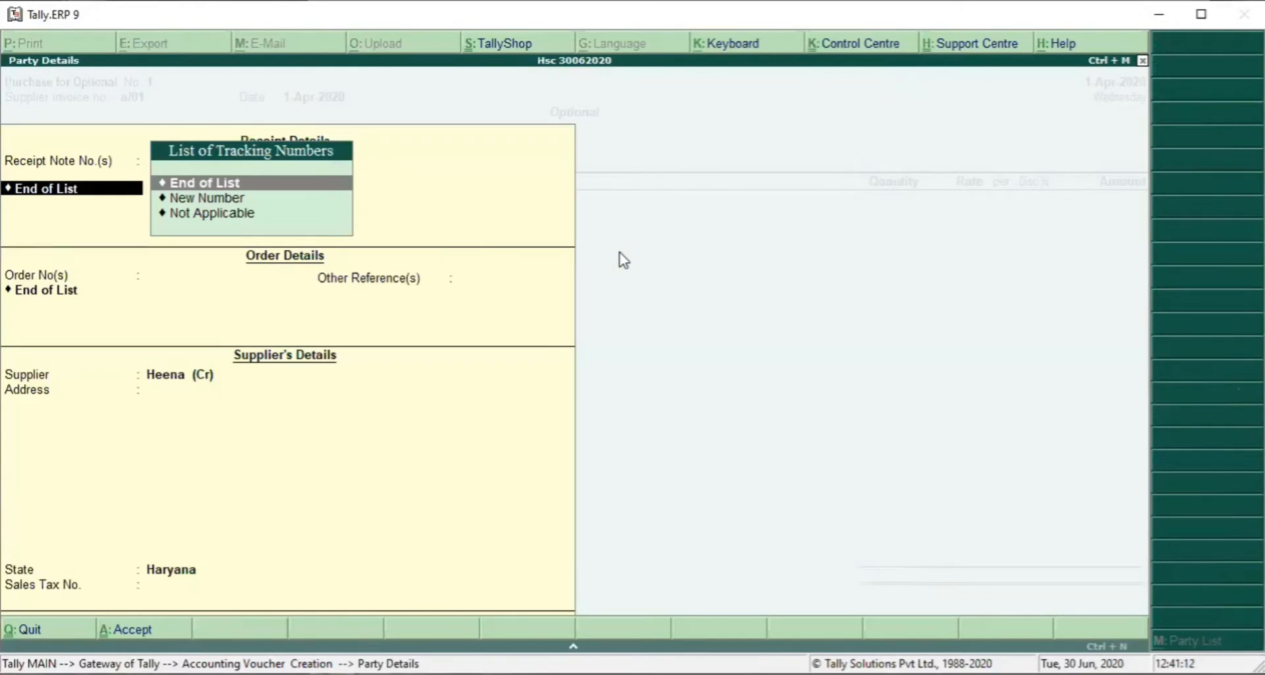
{"action": "key", "text": "ctrl+a"}
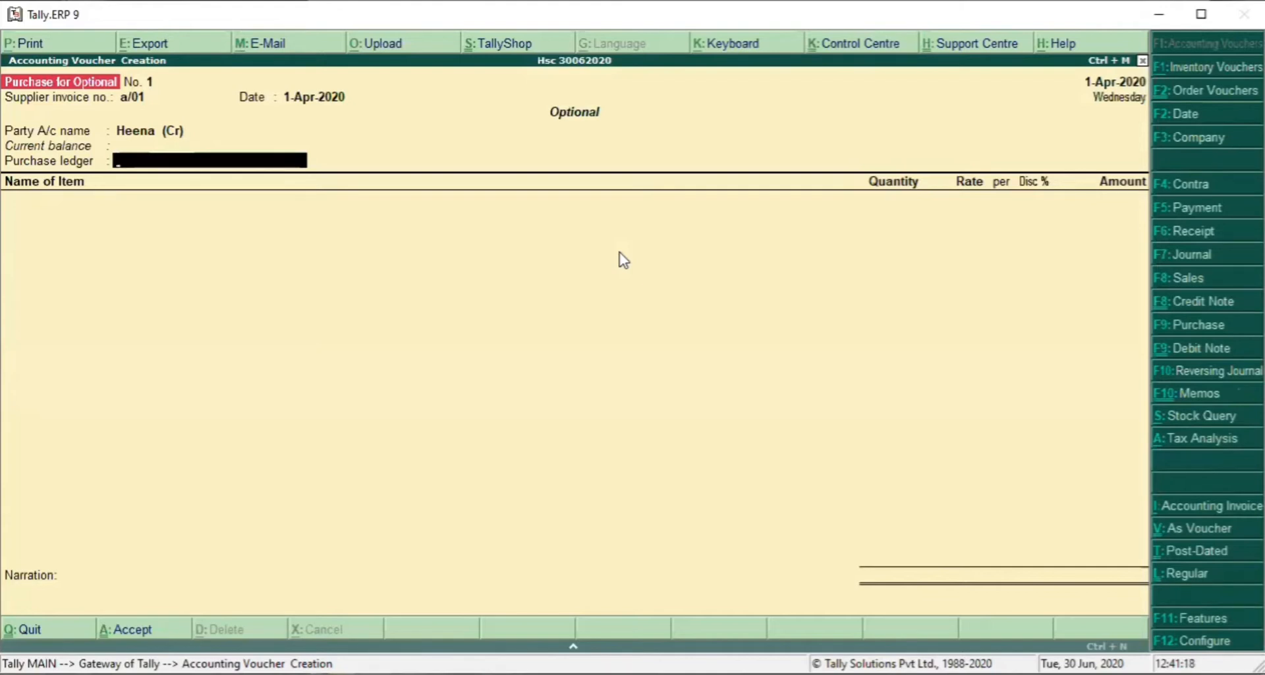
Step: Start a Purchase ledger under Purchase Accounts, with inventory values affected at Yes and ledger type Not Applicable
{"action": "key", "text": "alt+c"}
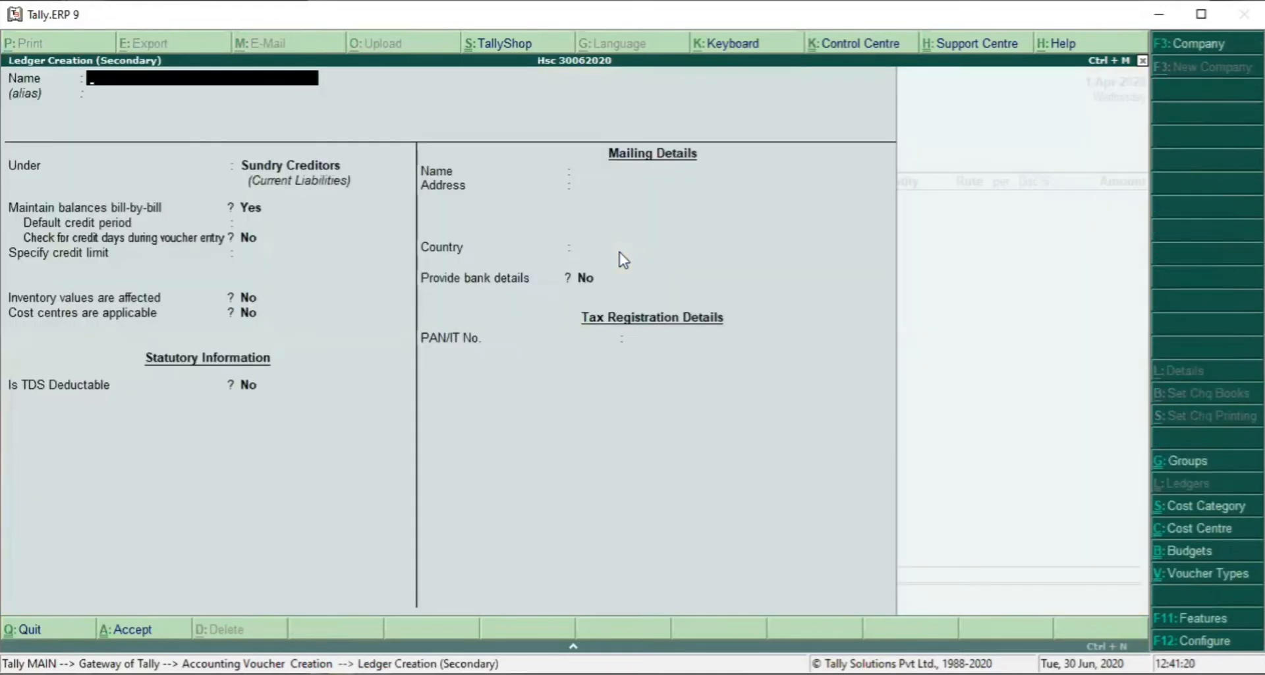
{"action": "type", "text": "Purchase"}
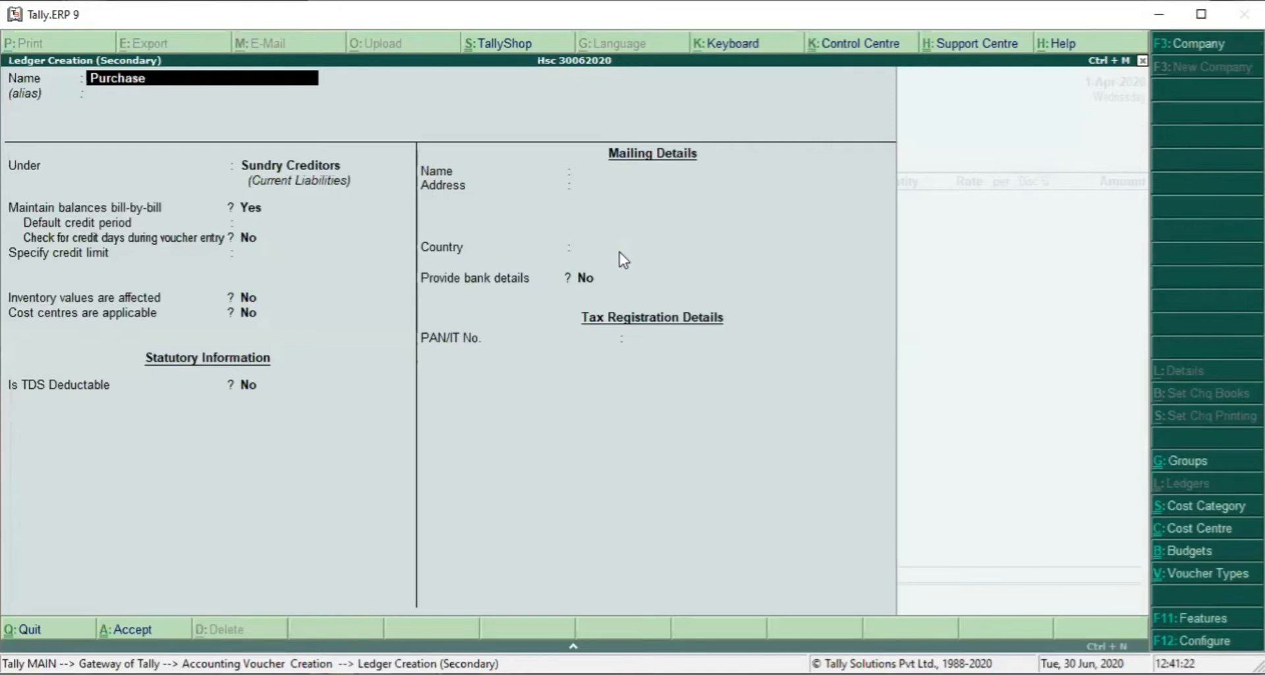
{"action": "key", "text": "Return"}
{"action": "key", "text": "Return"}
{"action": "type", "text": "Pur"}
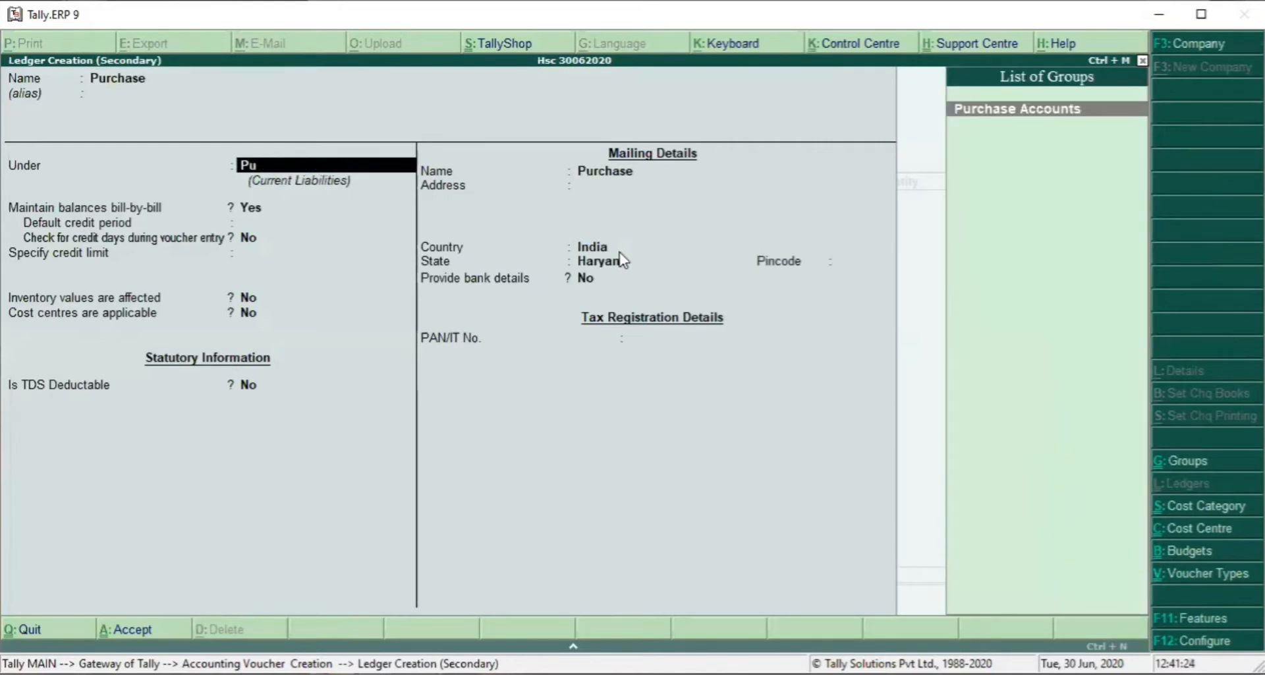
{"action": "key", "text": "Return"}
{"action": "key", "text": "Return"}
{"action": "key", "text": "Return"}
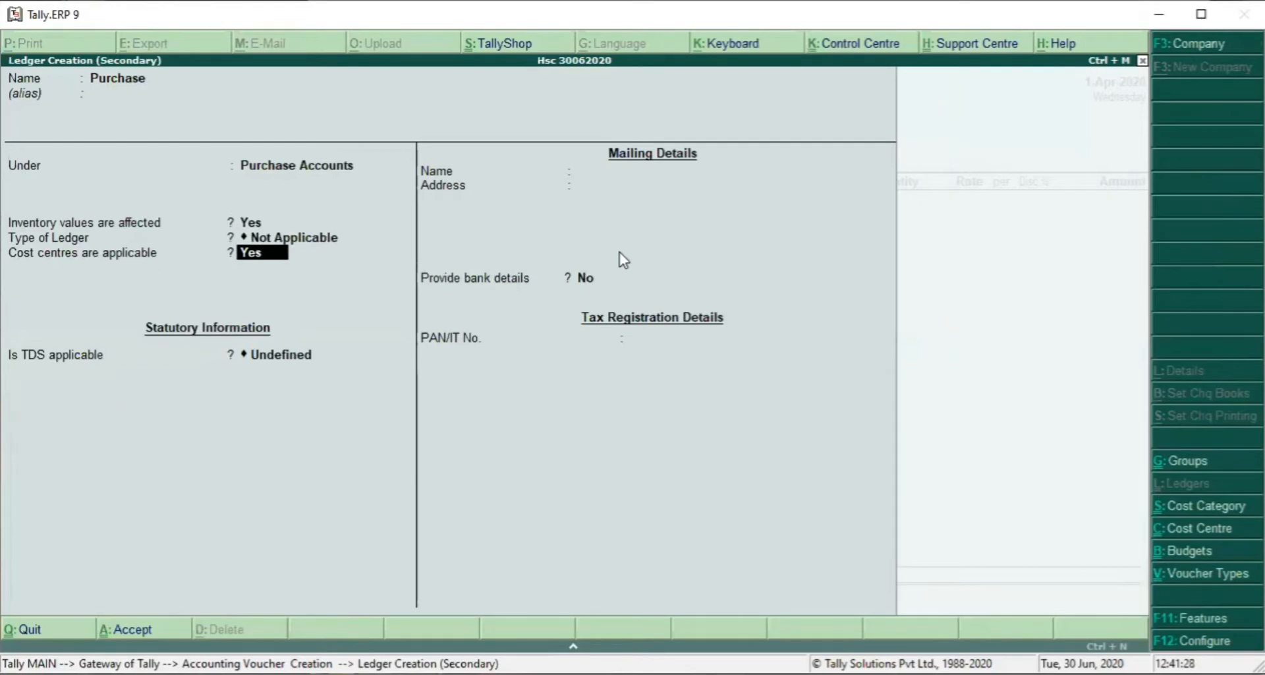
Step: Set cost centres to not applicable in the Purchase ledger, leave TDS applicability Undefined, and save it as the voucher's purchase ledger
{"action": "key", "text": "BackSpace"}
{"action": "key", "text": "BackSpace"}
{"action": "key", "text": "BackSpace"}
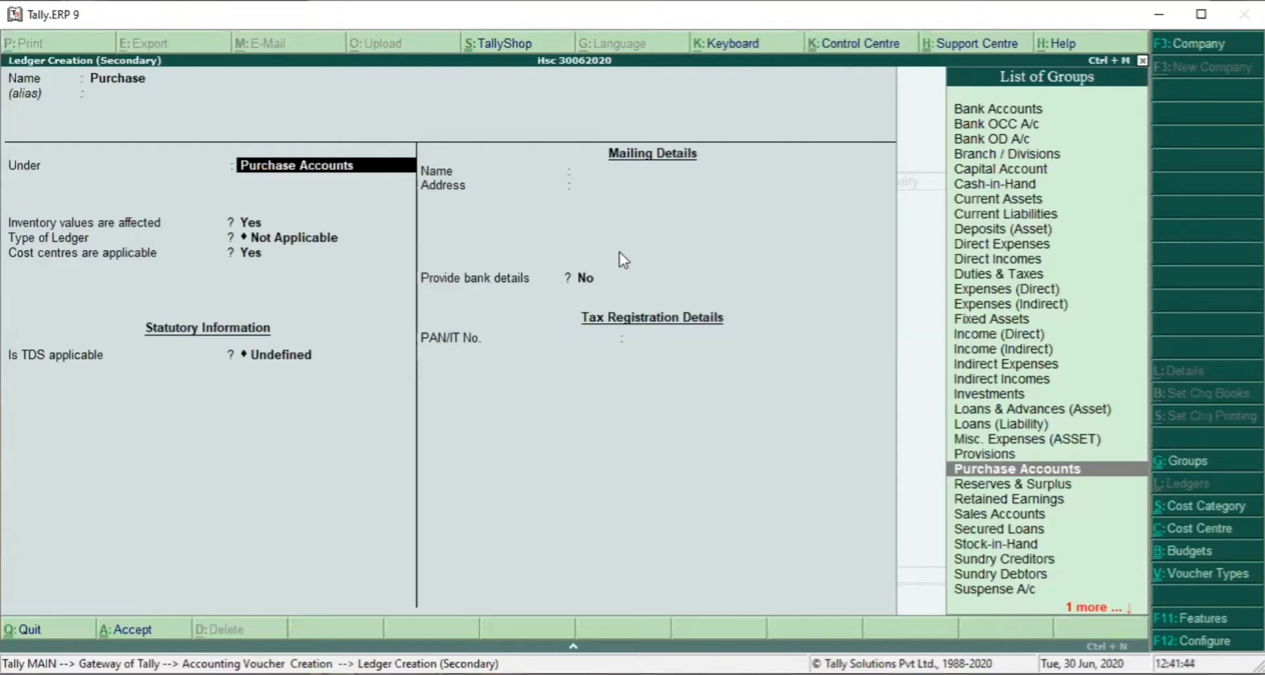
{"action": "key", "text": "Return"}
{"action": "key", "text": "Return"}
{"action": "key", "text": "Return"}
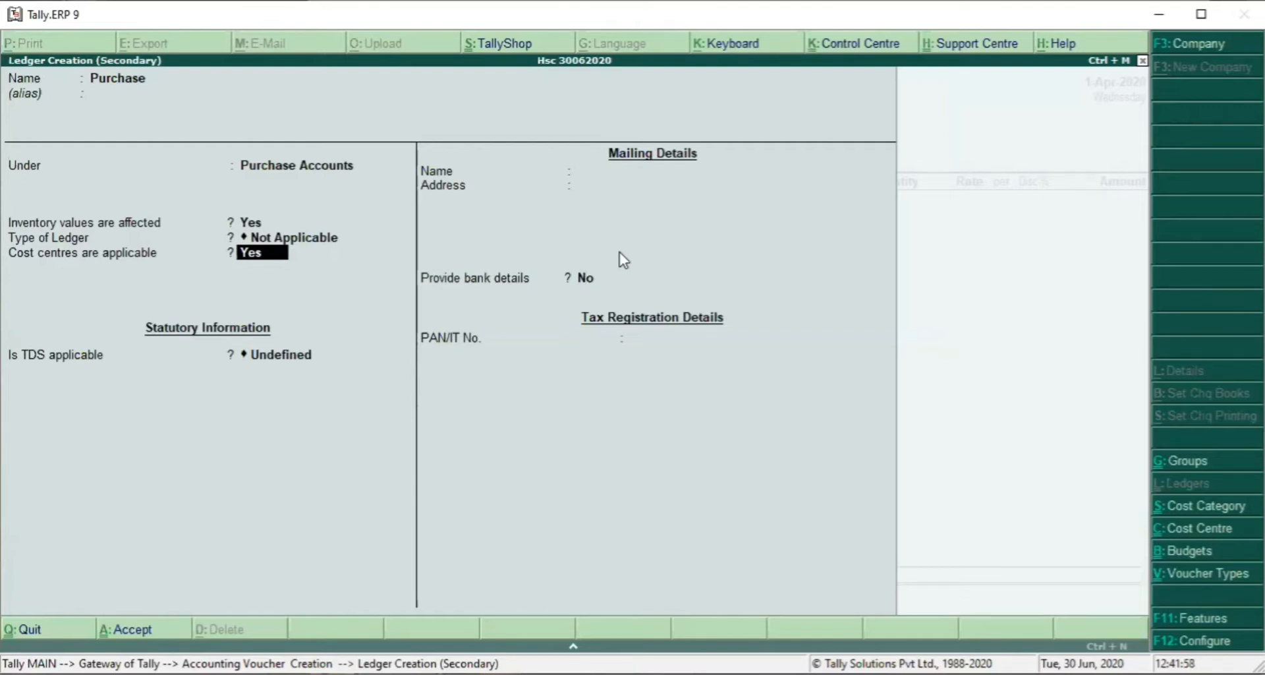
{"action": "type", "text": "n"}
{"action": "key", "text": "Return"}
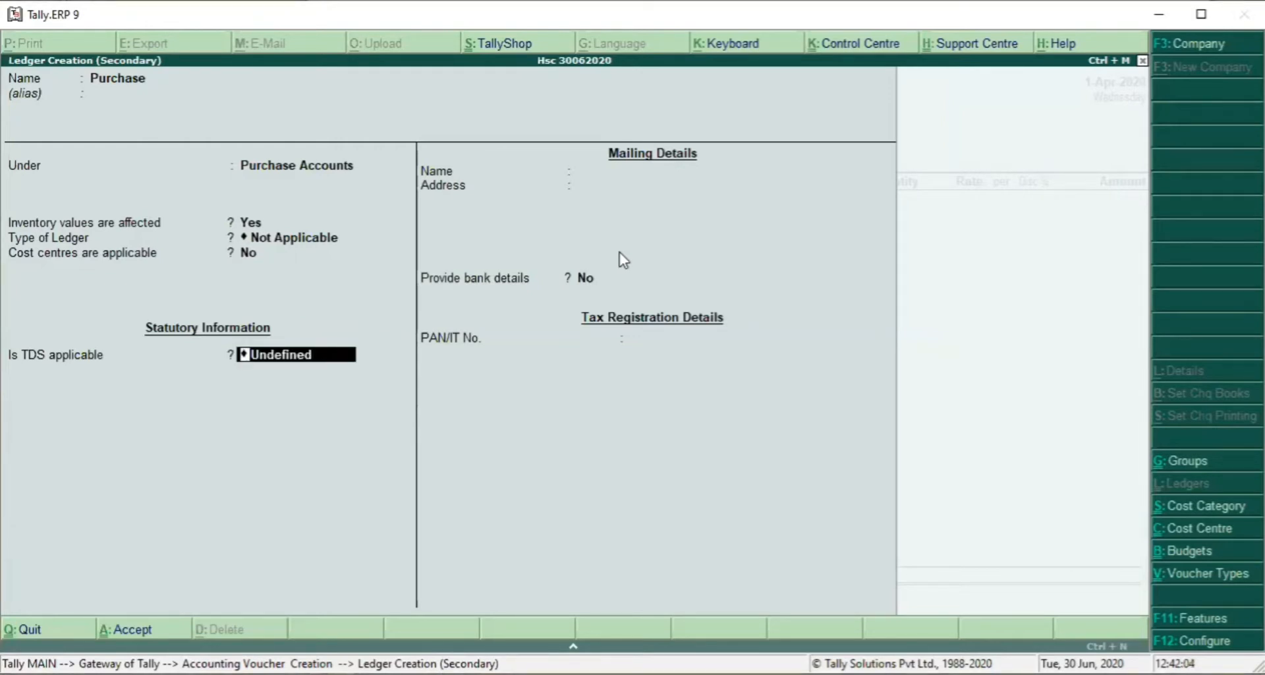
{"action": "key", "text": "ctrl+a"}
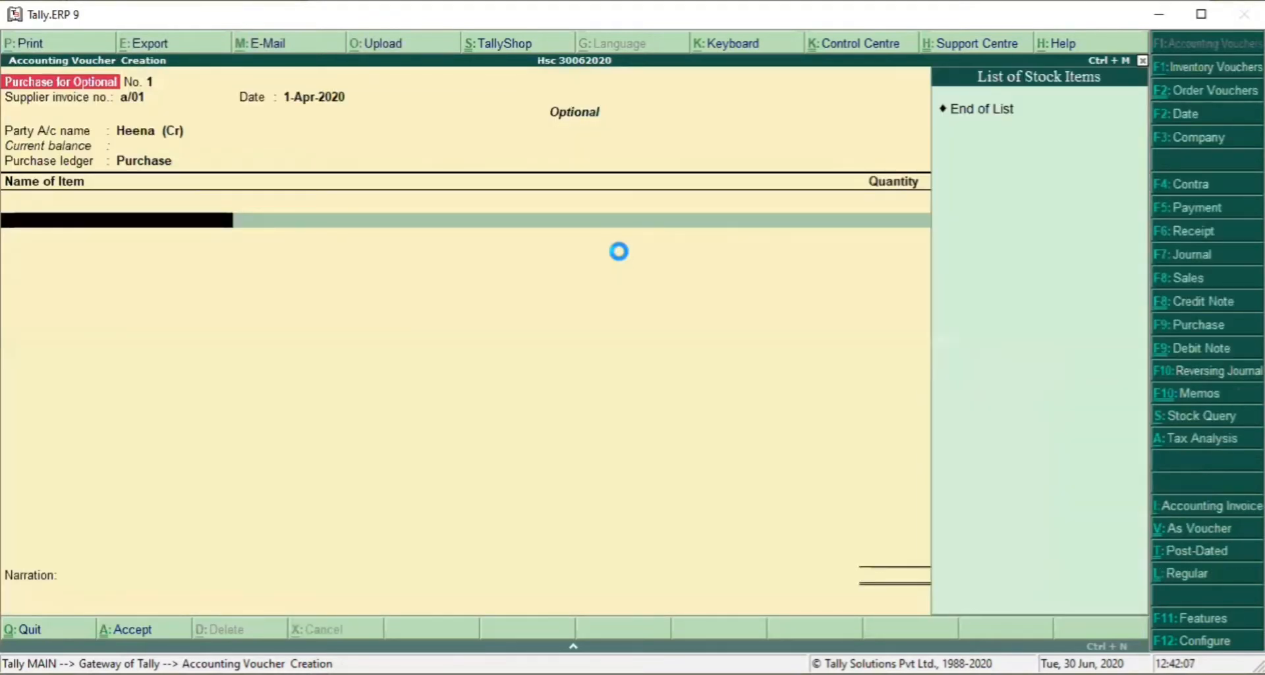
Step: Start a new stock item named Computer under Primary from the voucher's item line
{"action": "key", "text": "alt+c"}
{"action": "type", "text": "Computer"}
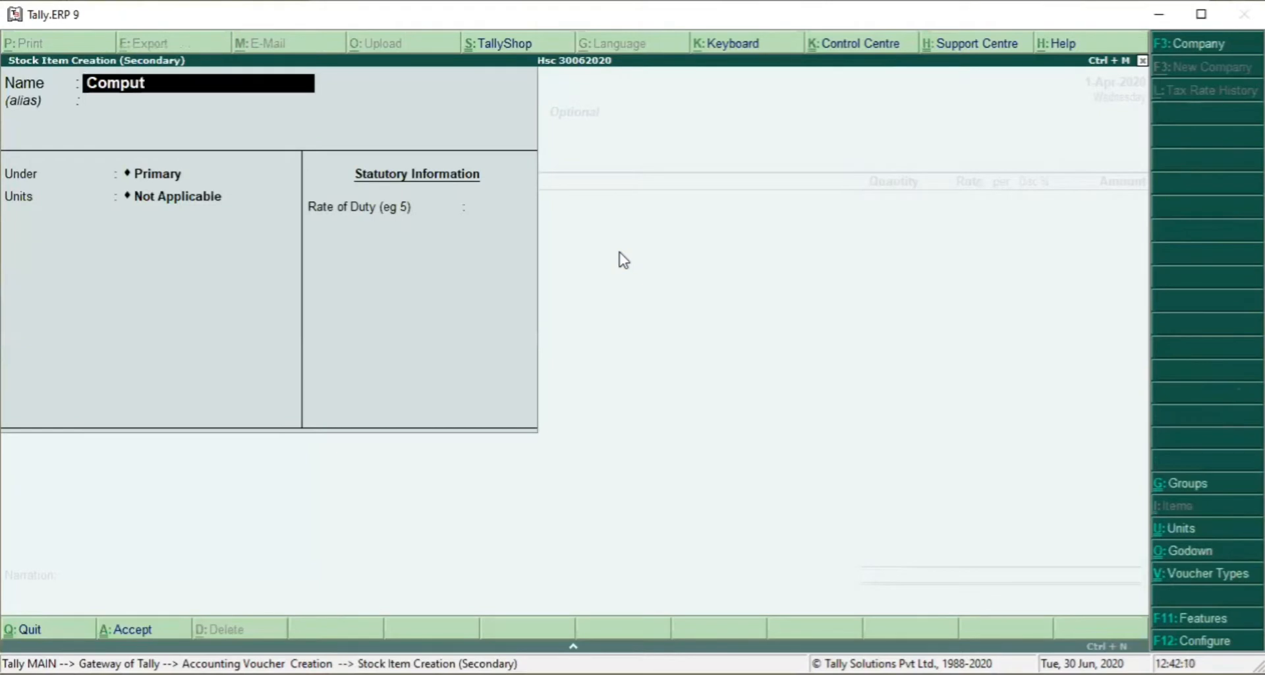
{"action": "key", "text": "Return"}
{"action": "key", "text": "Return"}
{"action": "key", "text": "Return"}
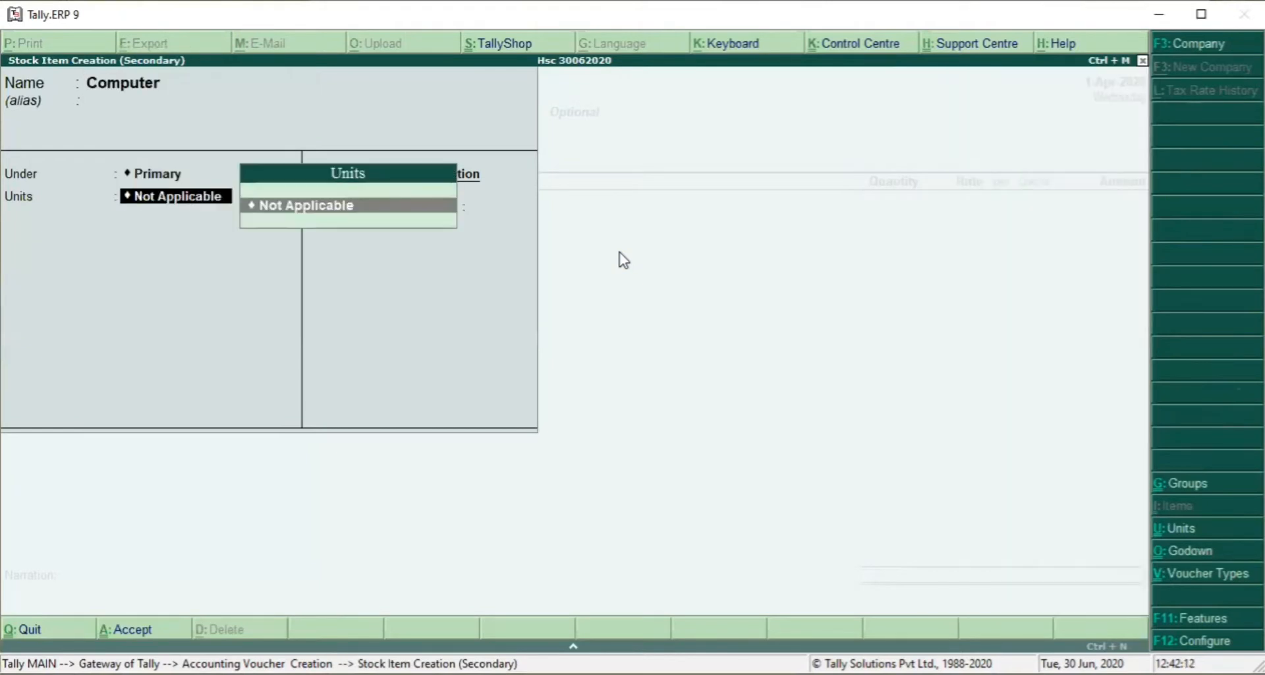
Step: Create the simple unit pcs with 0 decimal places for Computer and save the item with standard rates at No
{"action": "key", "text": "alt+c"}
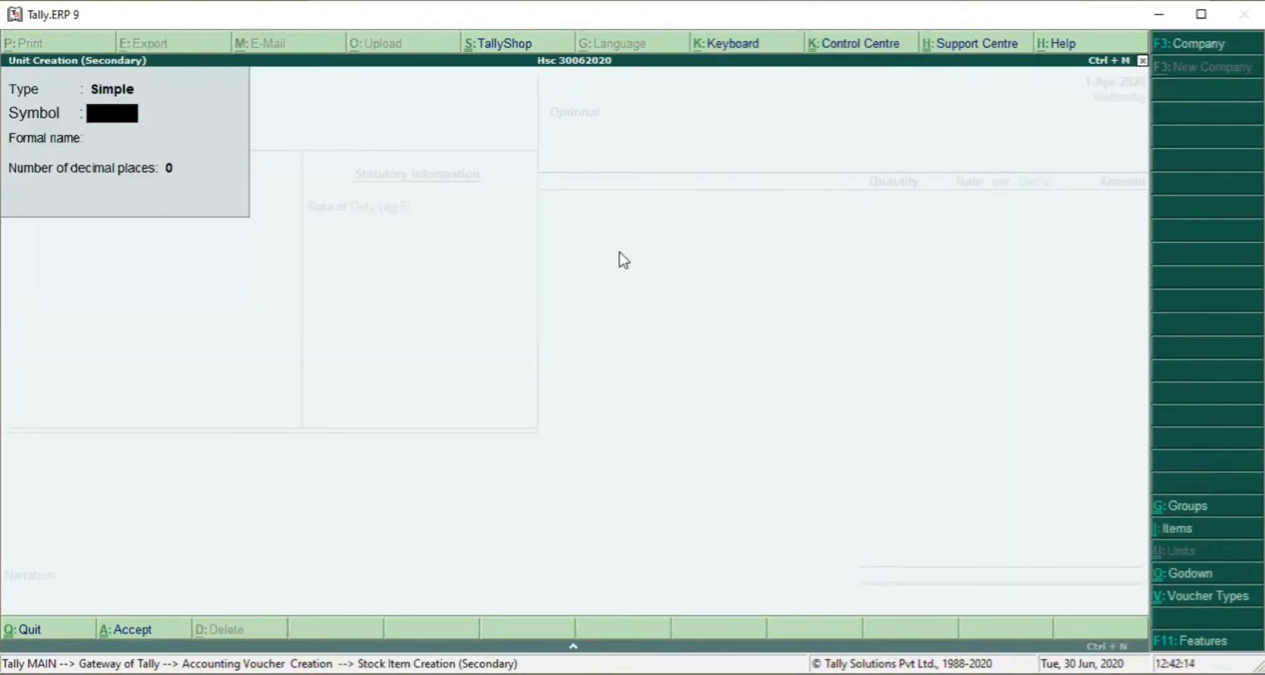
{"action": "type", "text": "pcs"}
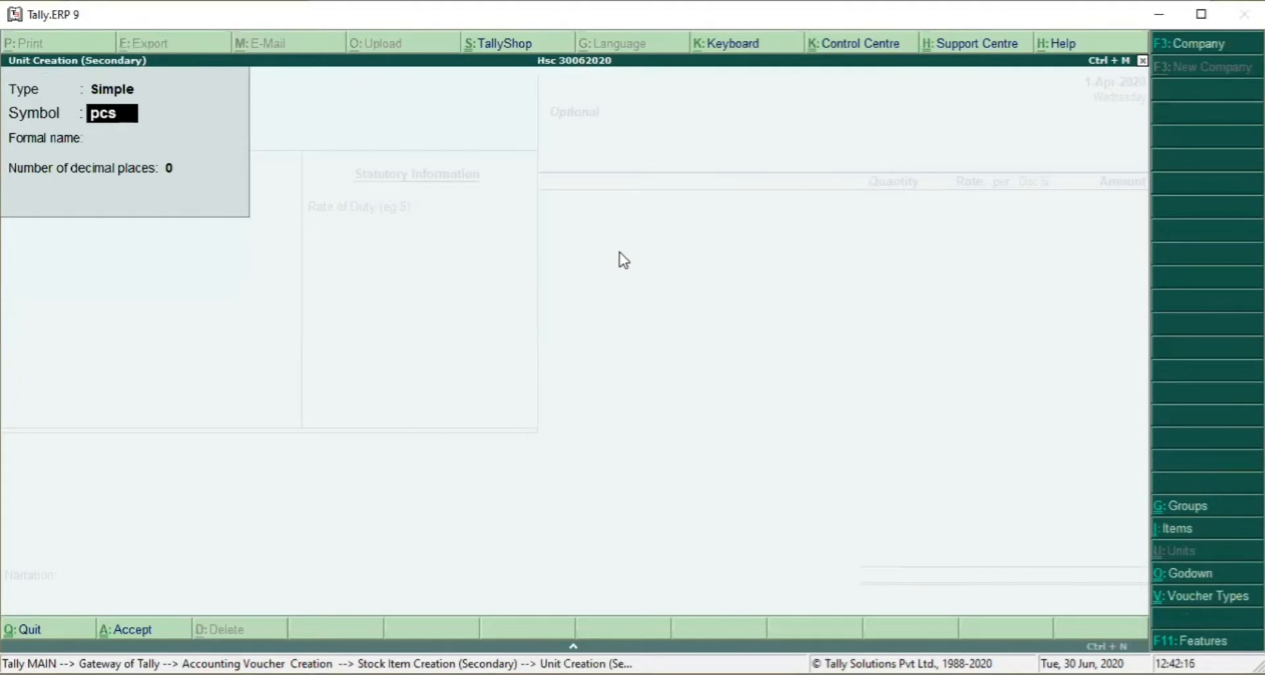
{"action": "key", "text": "Return"}
{"action": "key", "text": "Return"}
{"action": "key", "text": "Return"}
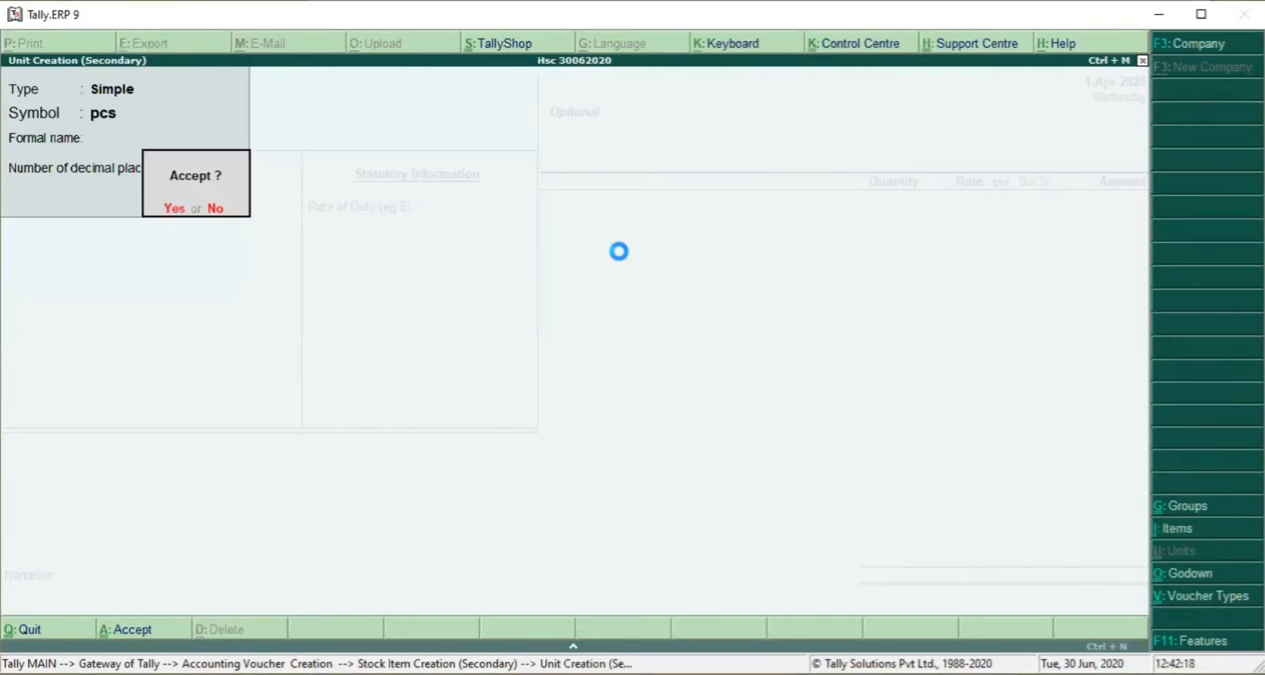
{"action": "key", "text": "y"}
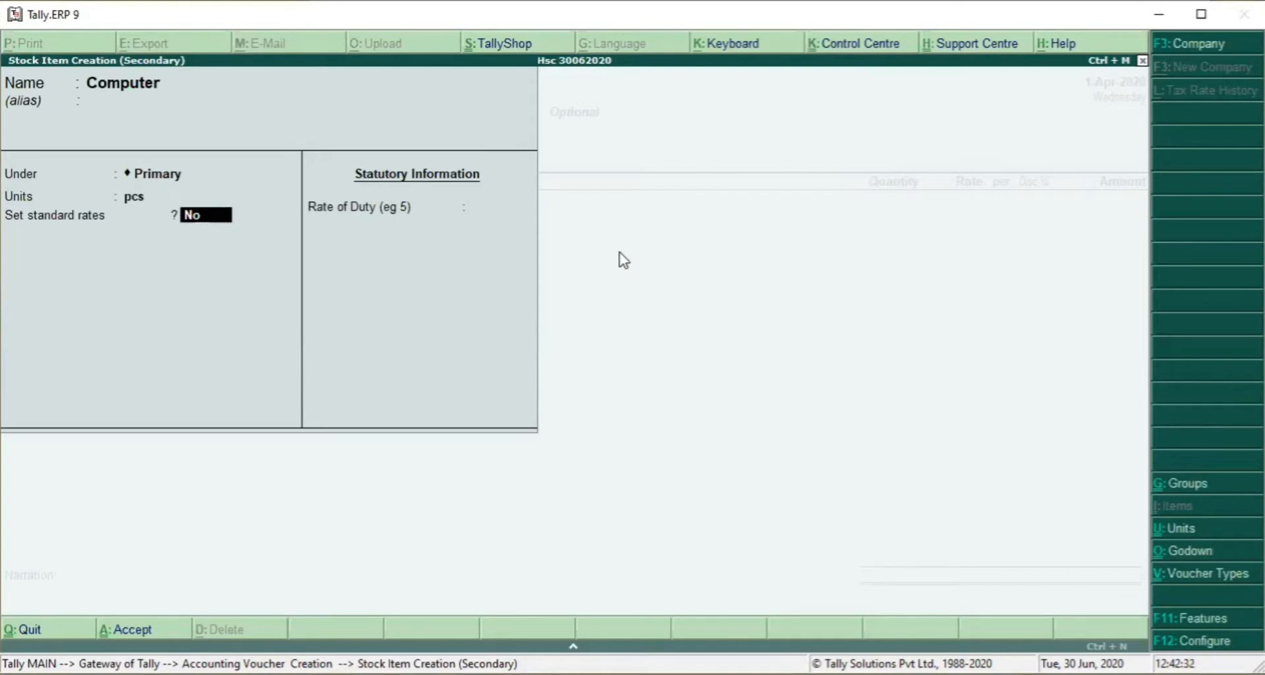
{"action": "key", "text": "Return"}
{"action": "key", "text": "Return"}
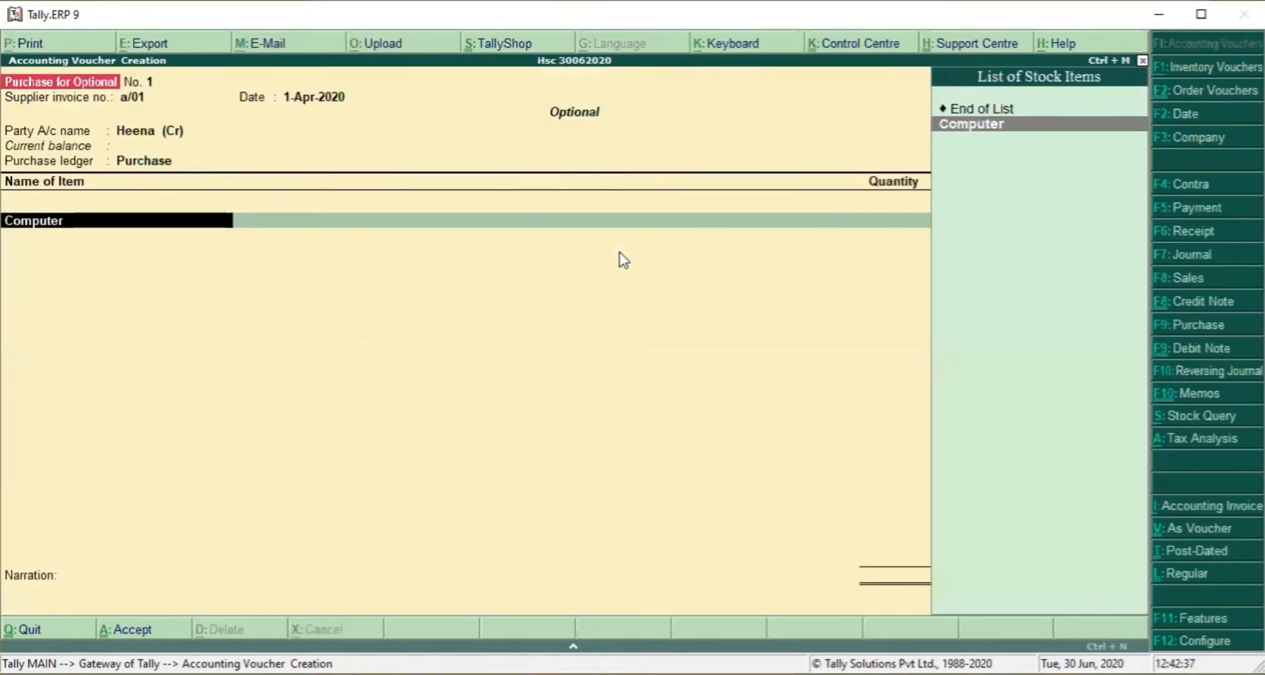
Step: Allocate 10 pcs of Computer to Main Location at a rate of 25,000, with tracking and order numbers Not Applicable
{"action": "key", "text": "Return"}
{"action": "key", "text": "Return"}
{"action": "key", "text": "Return"}
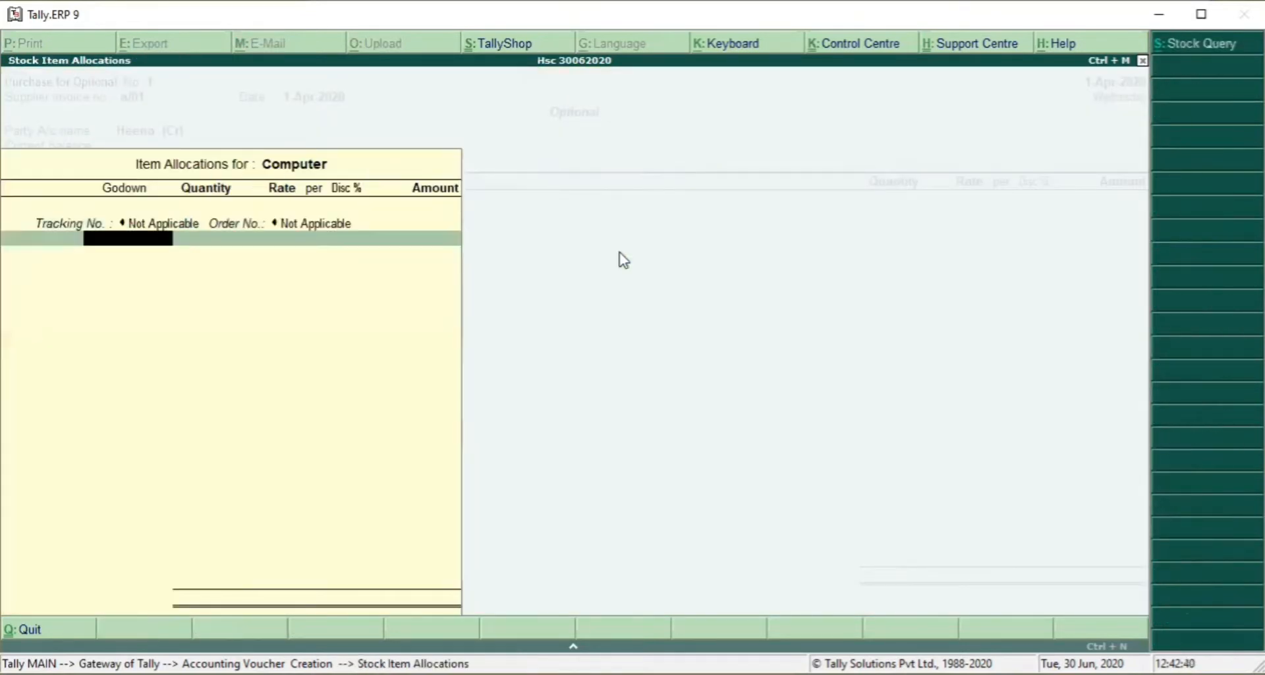
{"action": "key", "text": "Return"}
{"action": "type", "text": "10"}
{"action": "key", "text": "Return"}
{"action": "type", "text": "25000"}
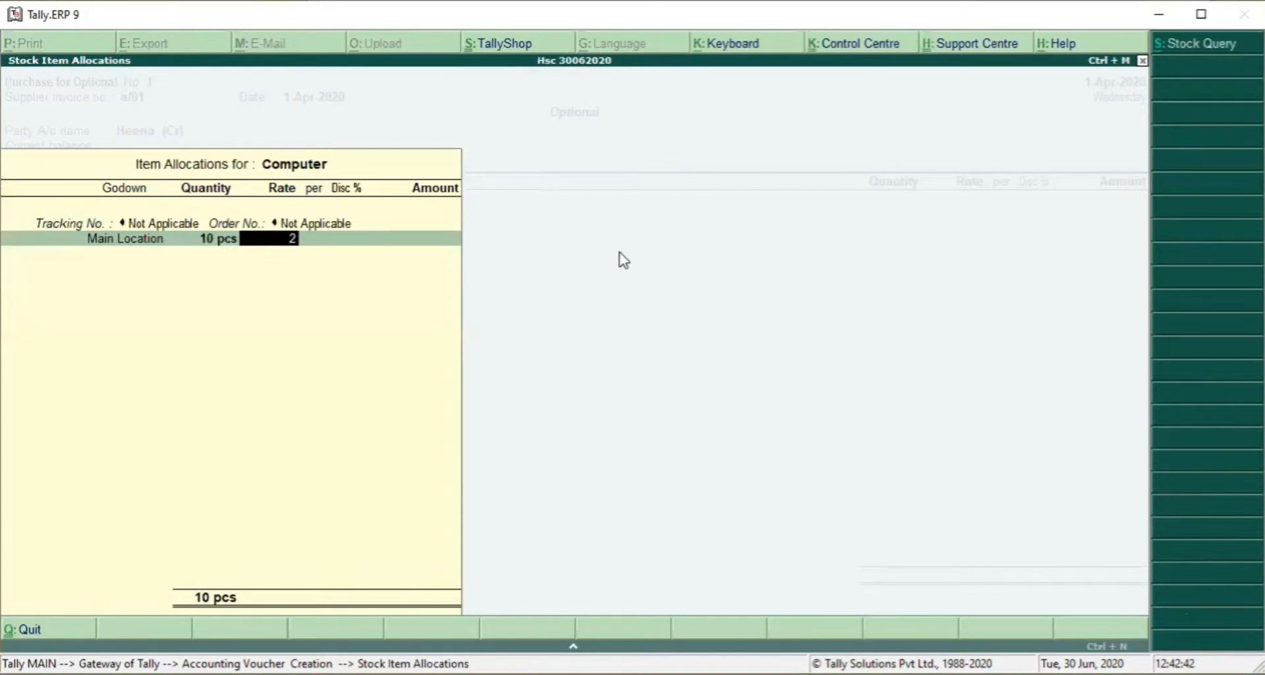
{"action": "key", "text": "Return"}
{"action": "key", "text": "Return"}
{"action": "key", "text": "Return"}
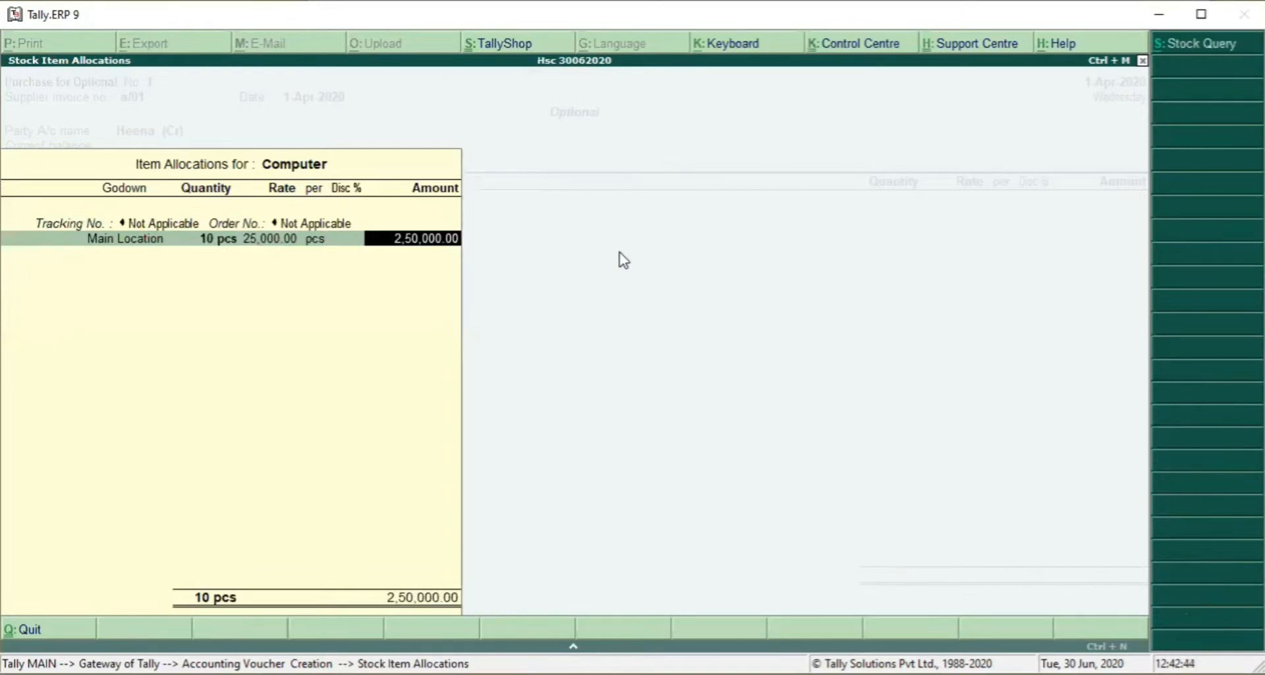
{"action": "key", "text": "Return"}
{"action": "key", "text": "Return"}
{"action": "key", "text": "Return"}
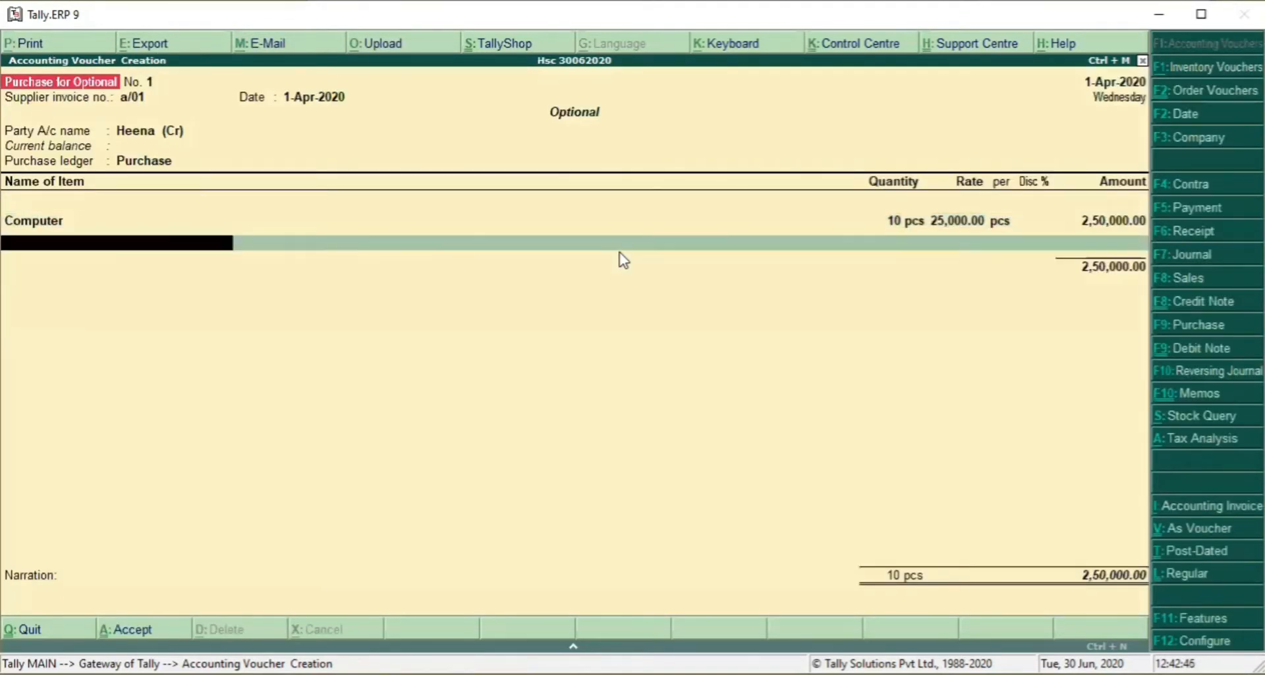
Step: End the item list and save the Purchase for Optional voucher without a narration
{"action": "key", "text": "Return"}
{"action": "key", "text": "Return"}
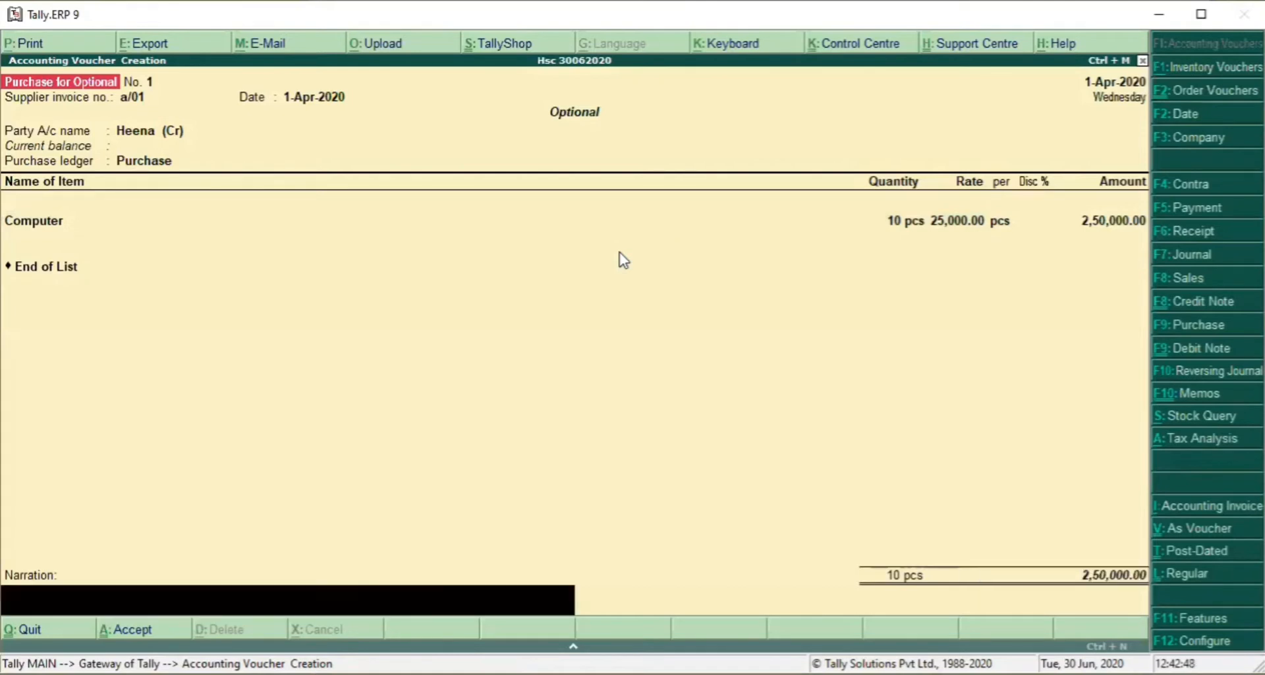
{"action": "key", "text": "Return"}
{"action": "key", "text": "Return"}
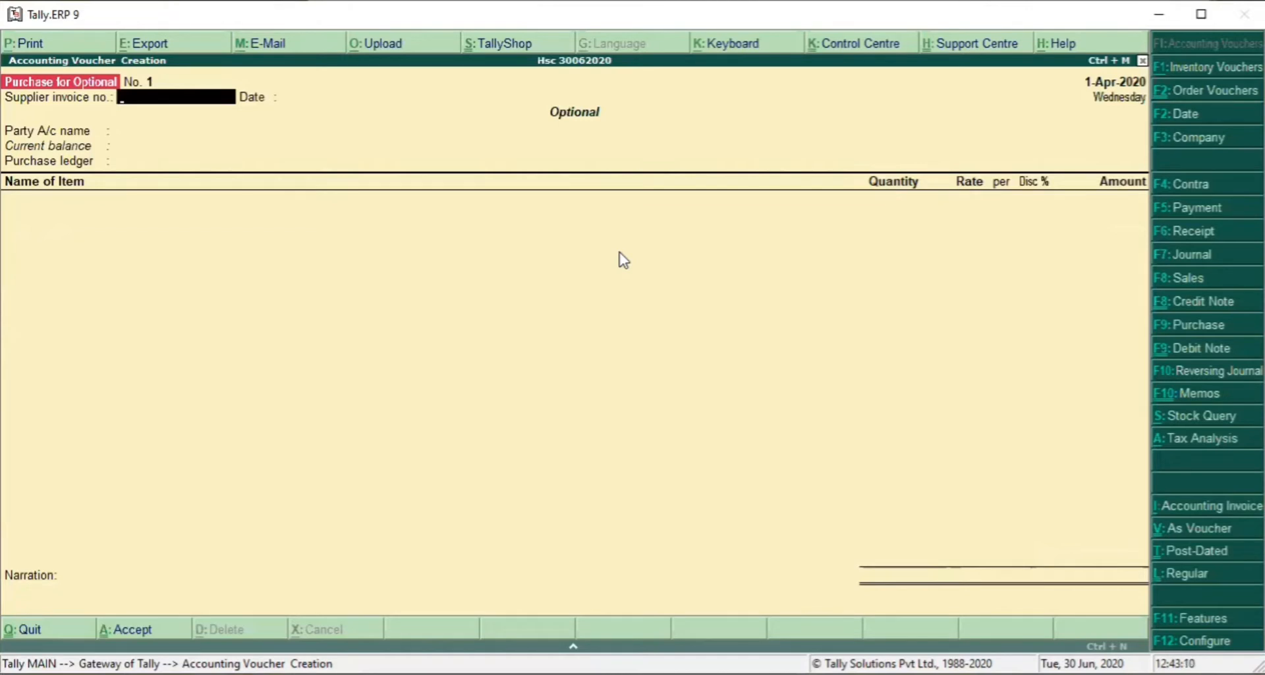
Step: Switch to a Sales voucher and enter reference number 1
{"action": "key", "text": "F8"}
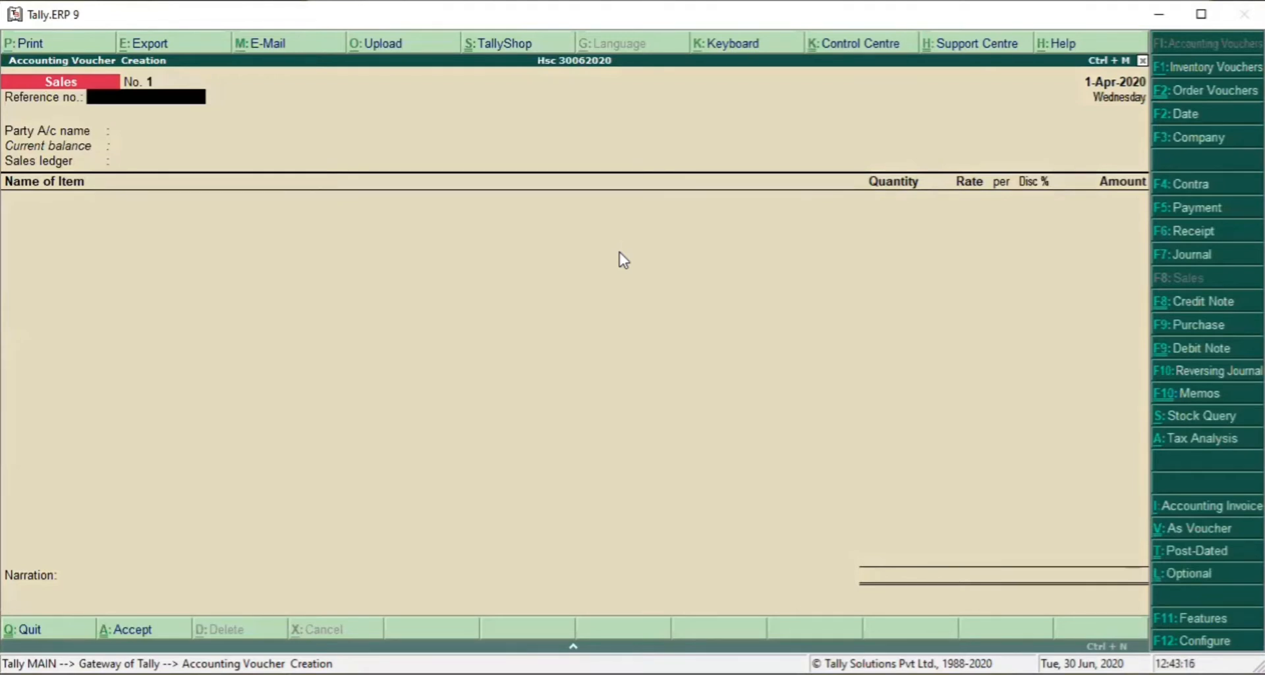
{"action": "type", "text": "1"}
{"action": "key", "text": "Return"}
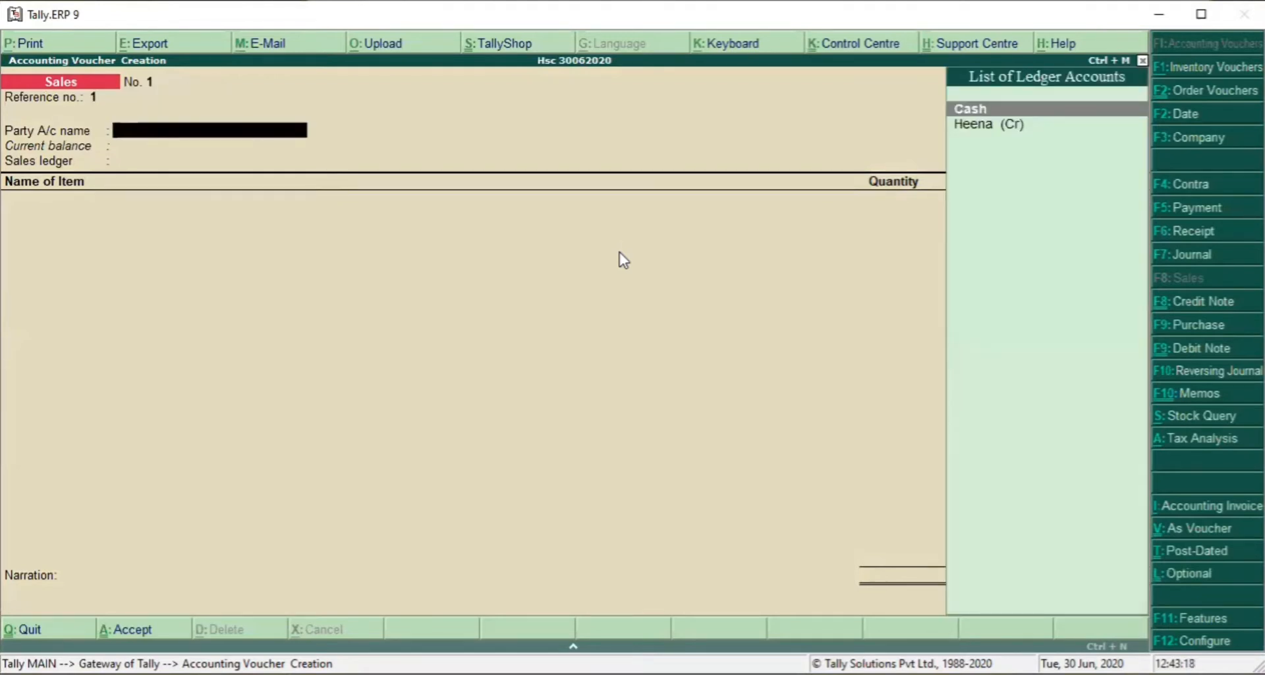
Step: Create the customer's ledger under Sundry Debtors as the party account of the Sales voucher and accept its default party details
{"action": "key", "text": "alt+c"}
{"action": "type", "text": "D"}
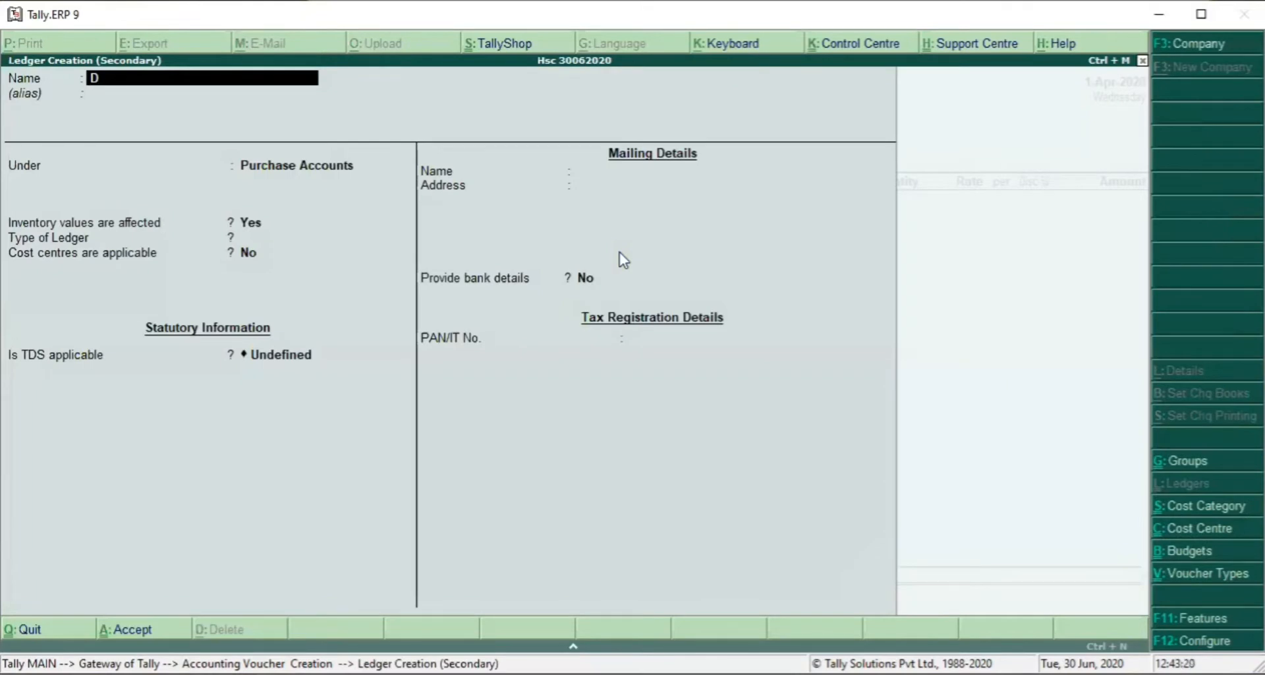
{"action": "type", "text": "ebina (Dr)"}
{"action": "key", "text": "Return"}
{"action": "type", "text": "Sun"}
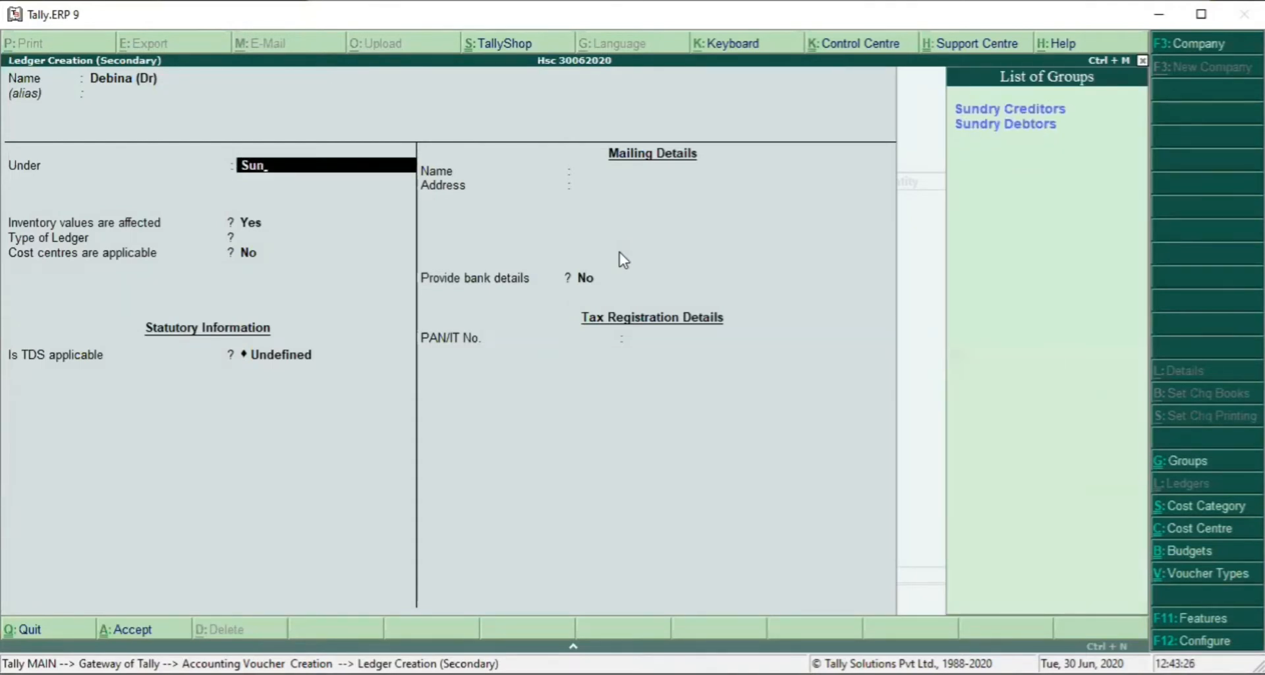
{"action": "key", "text": "Down"}
{"action": "key", "text": "Return"}
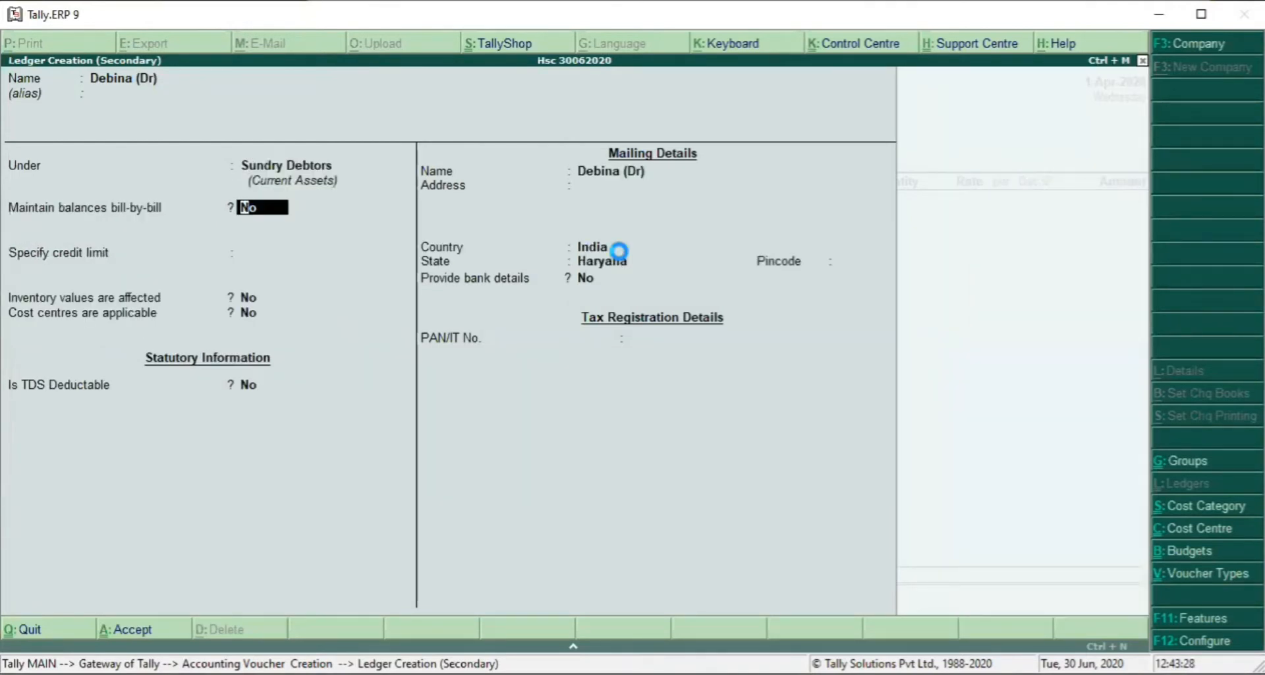
{"action": "key", "text": "ctrl+a"}
{"action": "key", "text": "Return"}
{"action": "key", "text": "ctrl+a"}
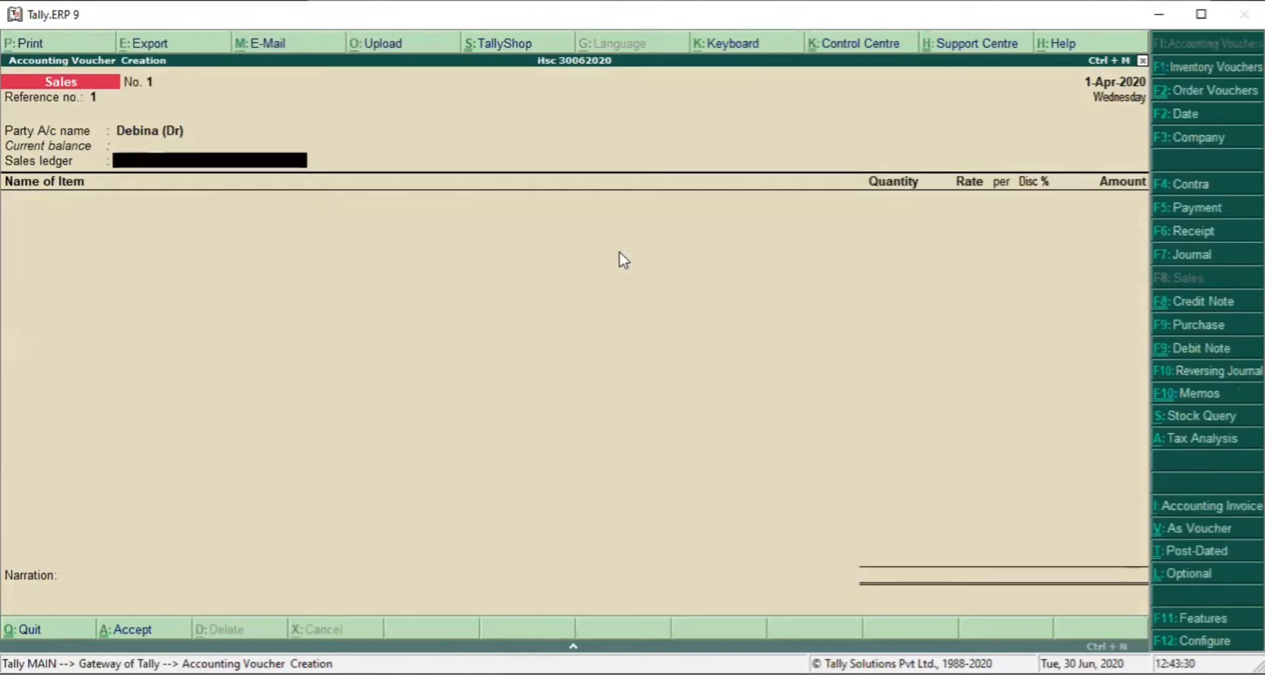
Step: Create the ledger Sales under Sales Accounts with inventory values affected, for use as the voucher's sales ledger
{"action": "key", "text": "alt+c"}
{"action": "type", "text": "Sales"}
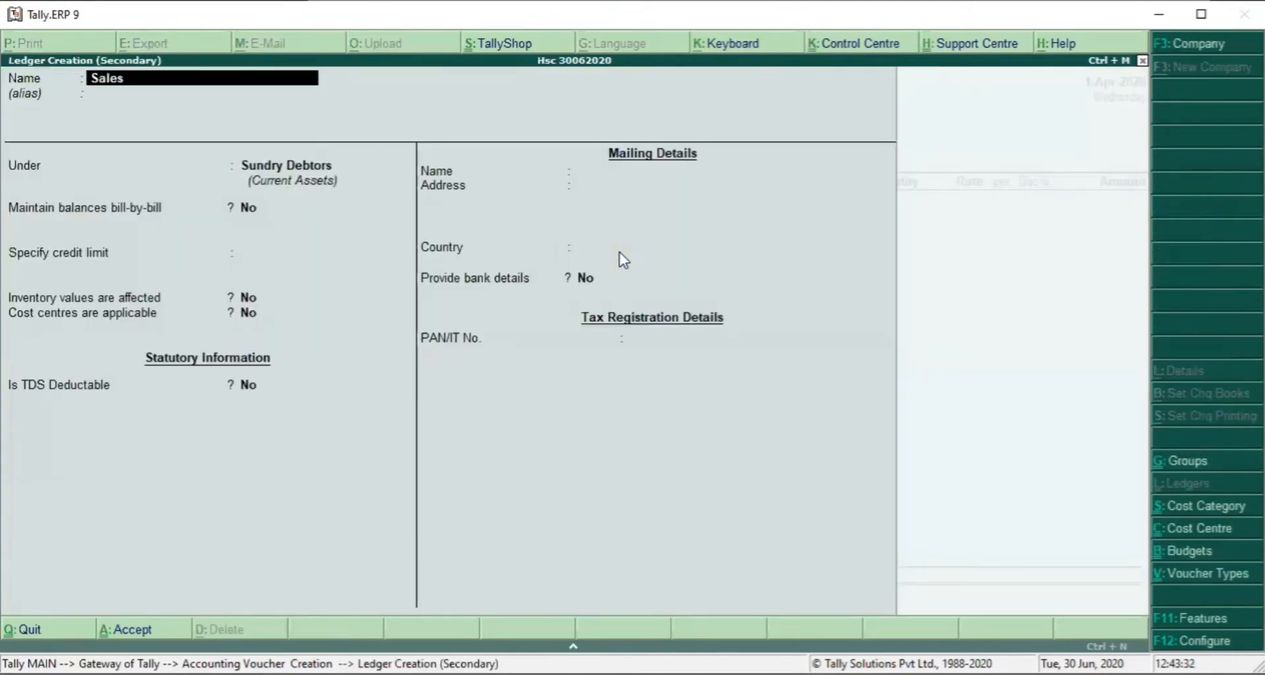
{"action": "key", "text": "Return"}
{"action": "key", "text": "Return"}
{"action": "type", "text": "Sa"}
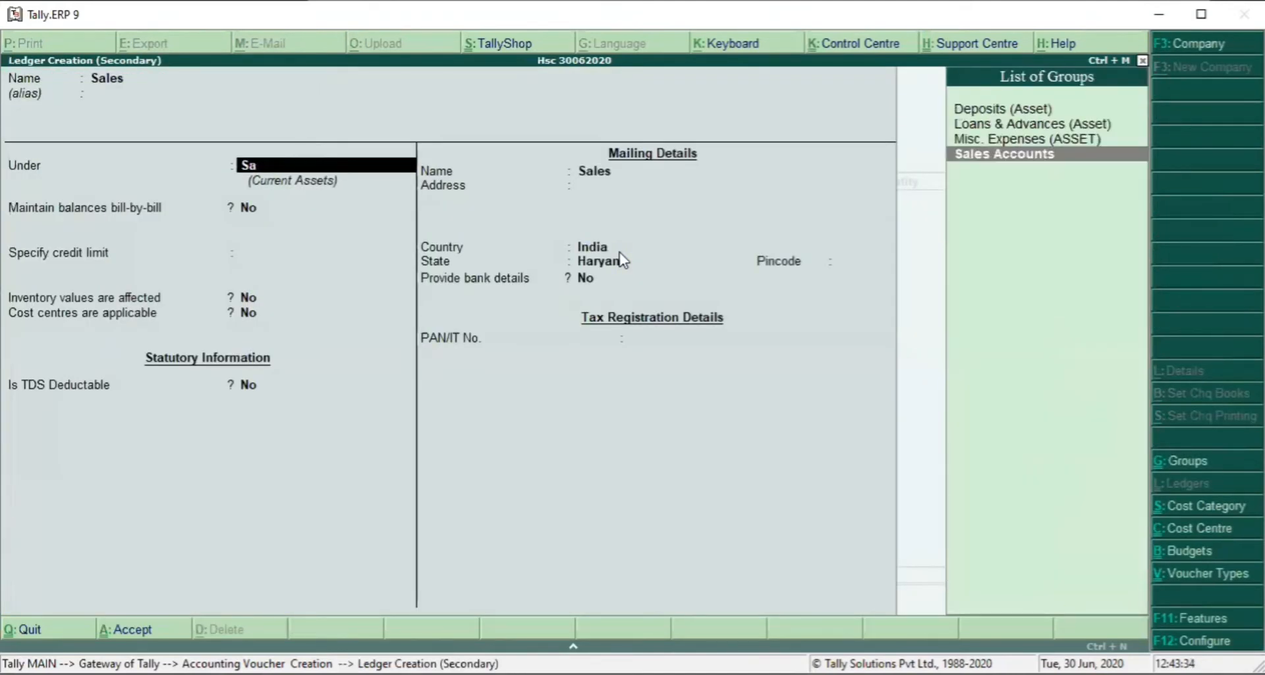
{"action": "key", "text": "Return"}
{"action": "key", "text": "Return"}
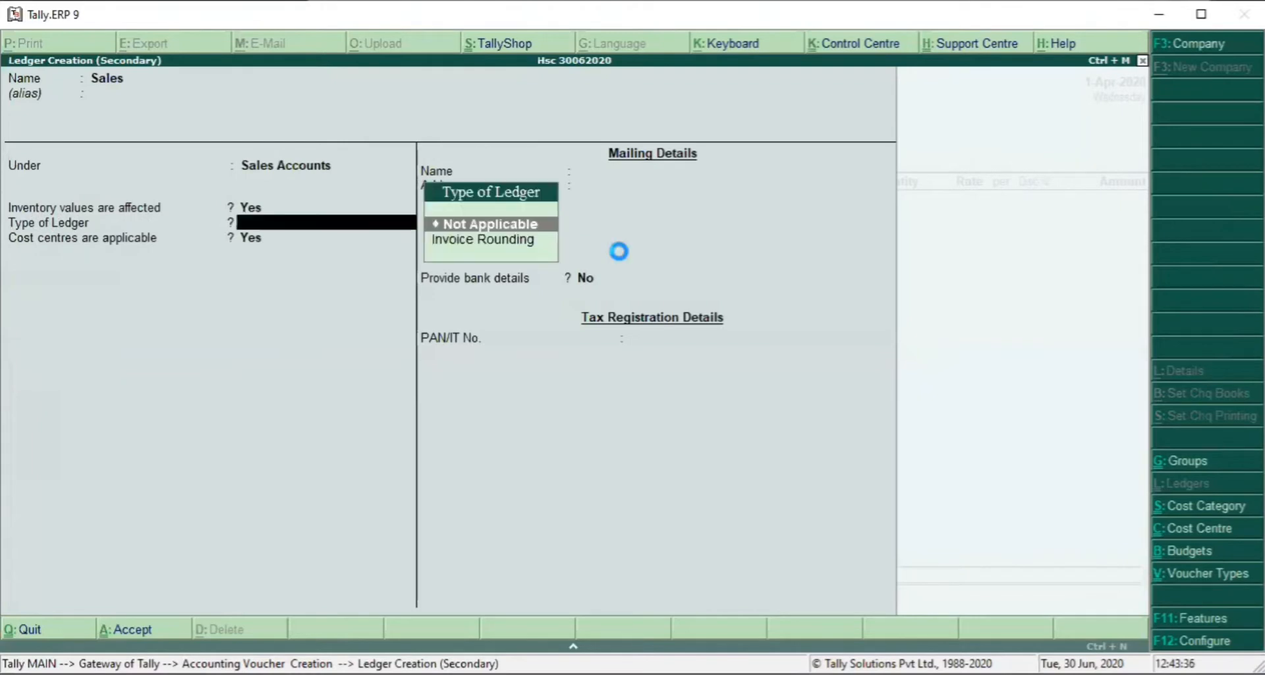
{"action": "key", "text": "ctrl+a"}
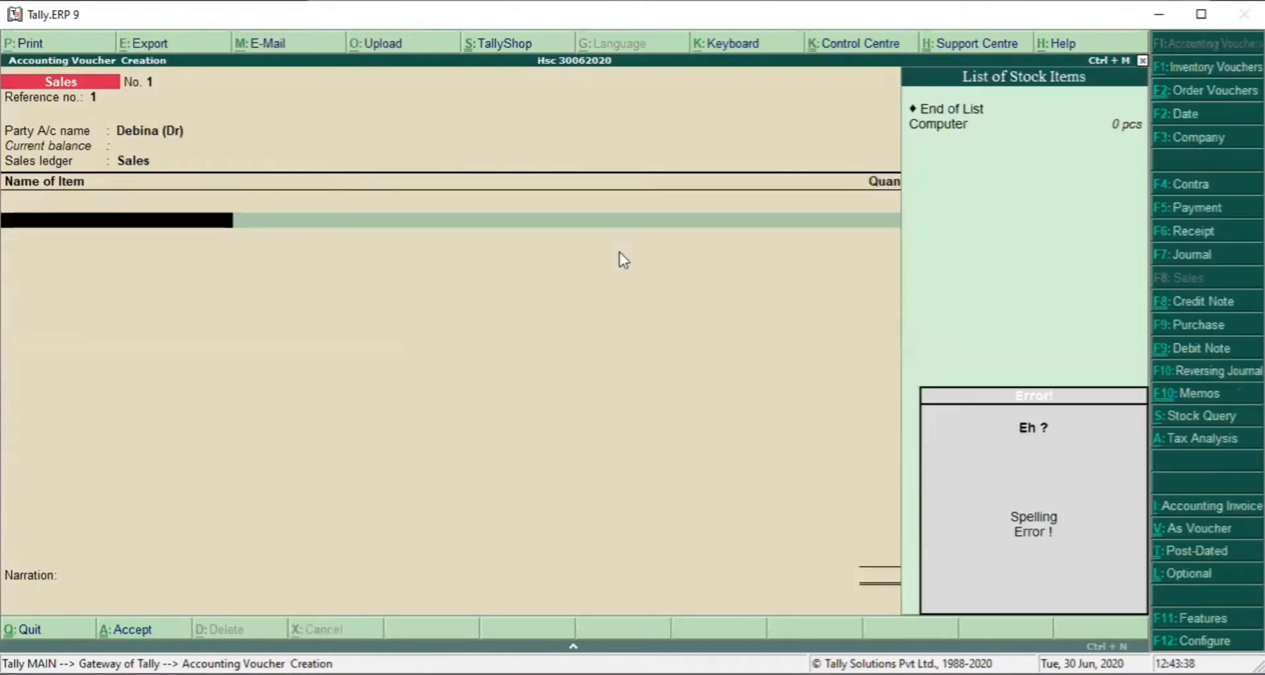
Step: Switch to a regular Purchase voucher with the existing creditor as party and Purchase as the purchase ledger
{"action": "key", "text": "Down"}
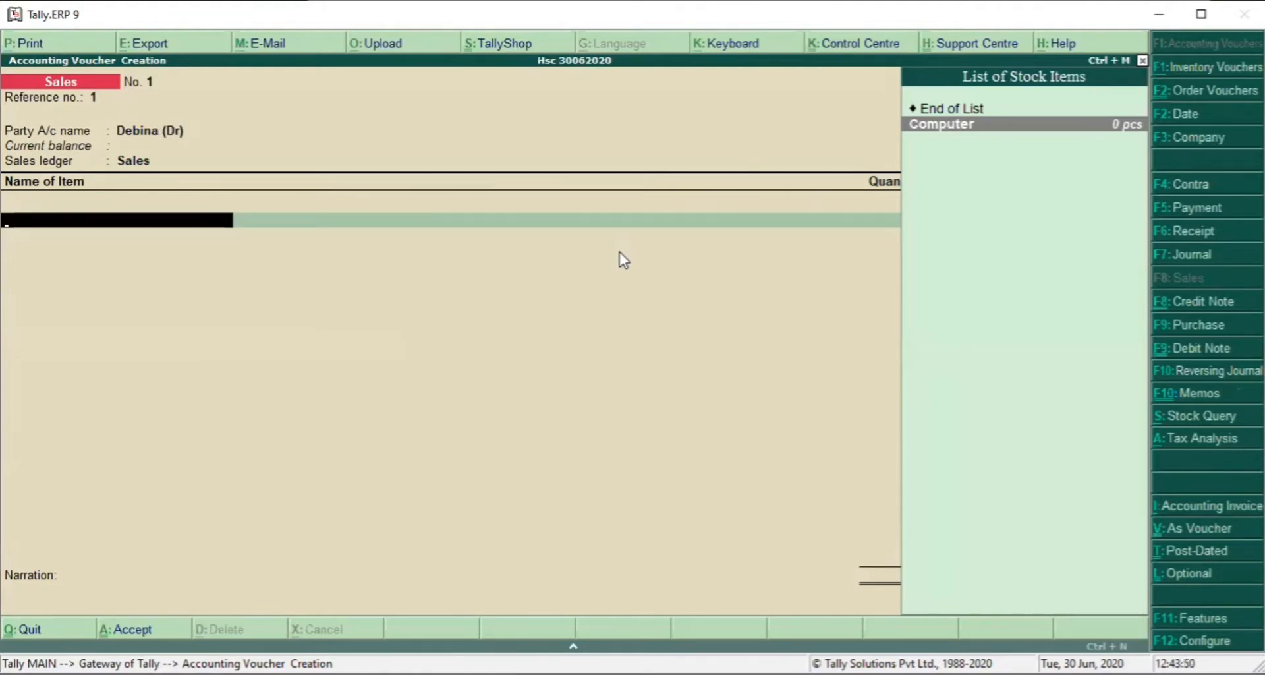
{"action": "key", "text": "F9"}
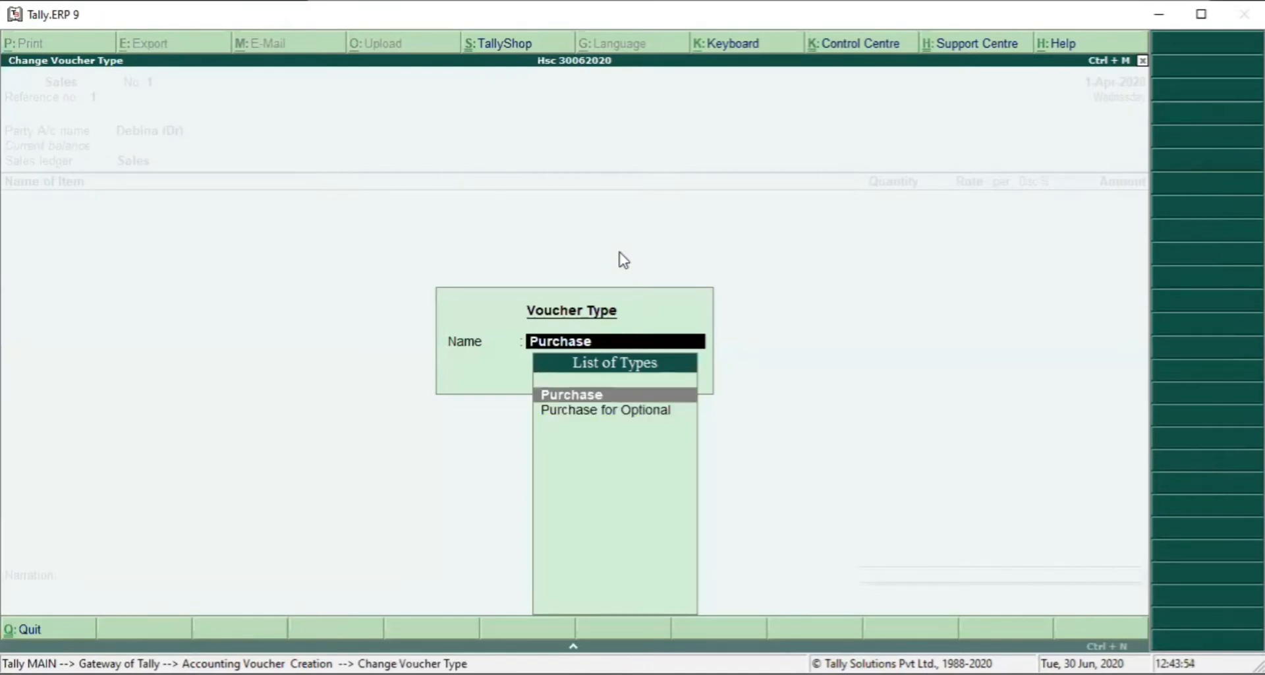
{"action": "key", "text": "Return"}
{"action": "key", "text": "Return"}
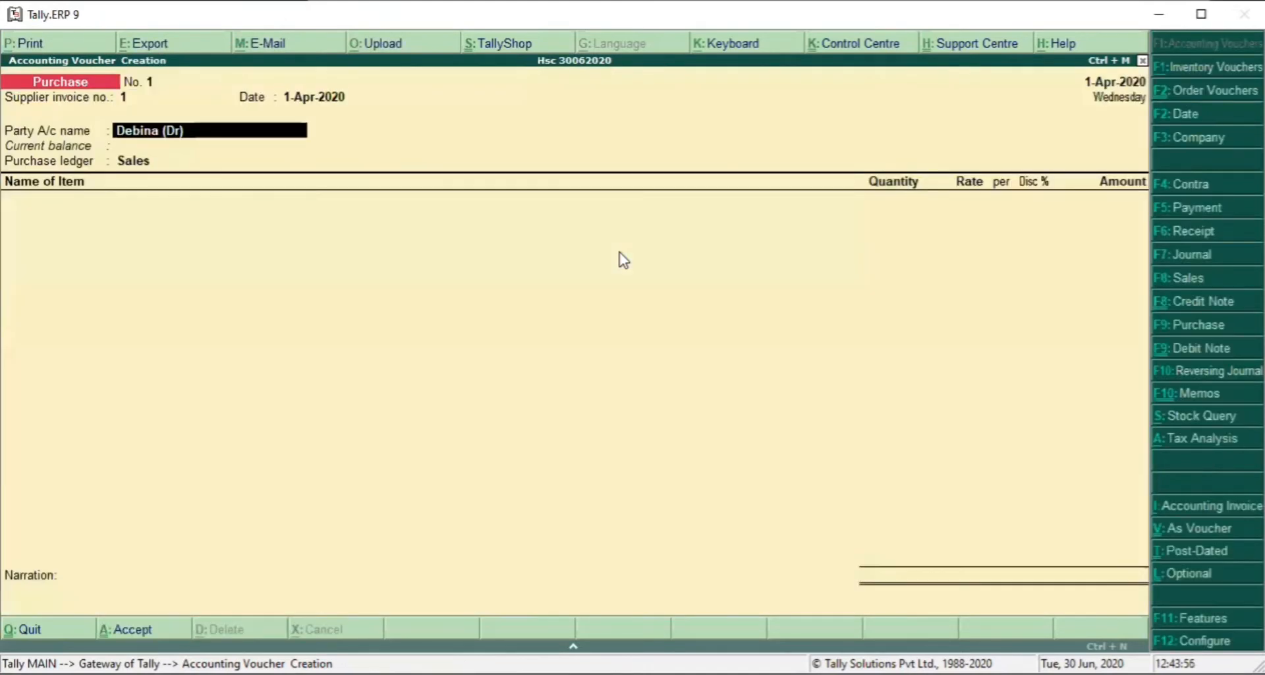
{"action": "type", "text": "H"}
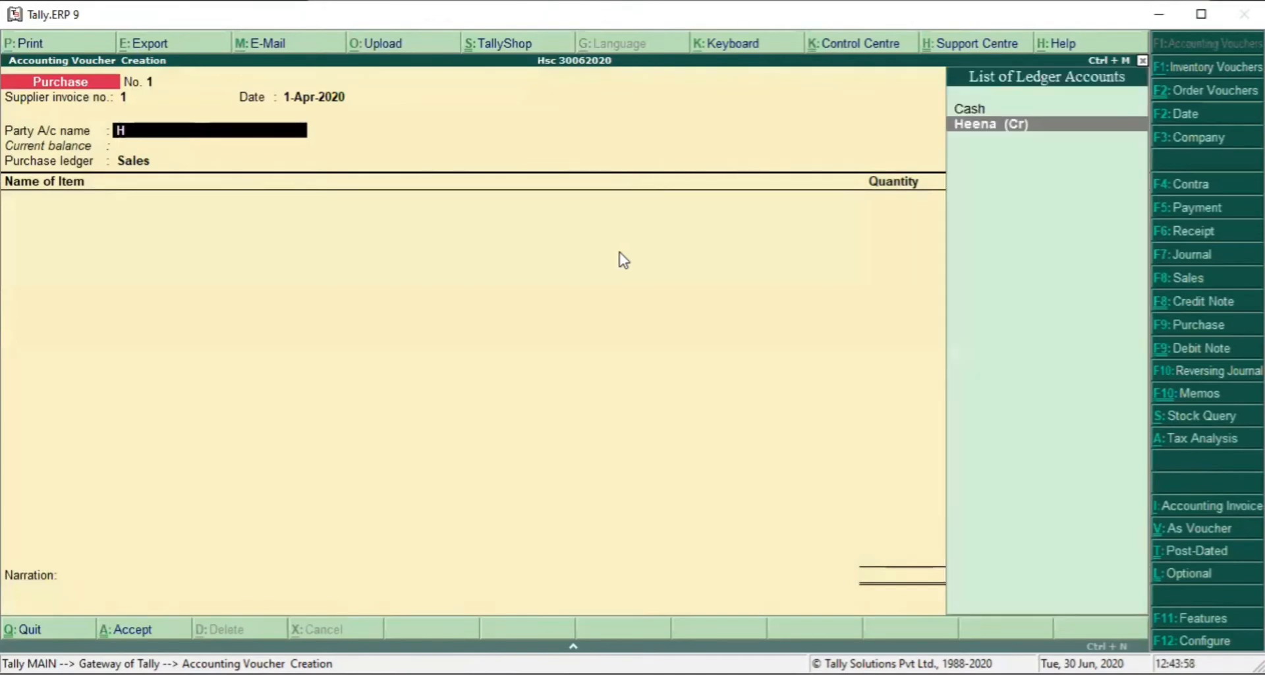
{"action": "key", "text": "Return"}
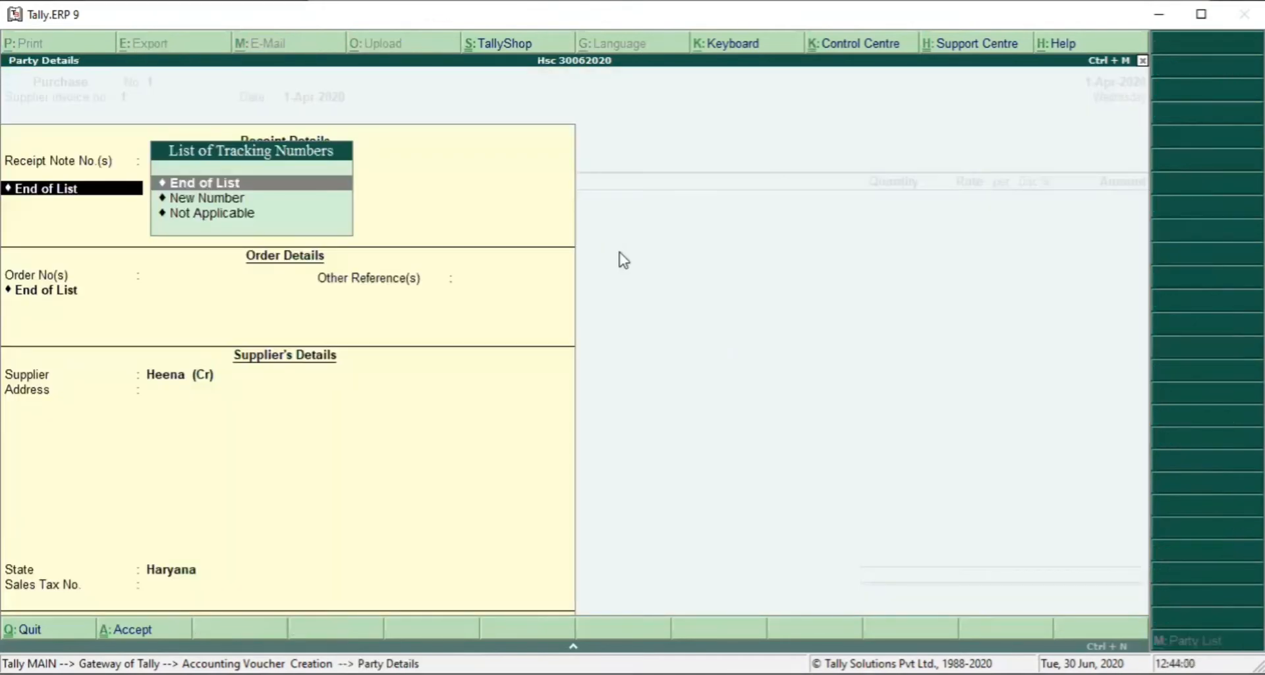
{"action": "key", "text": "Return"}
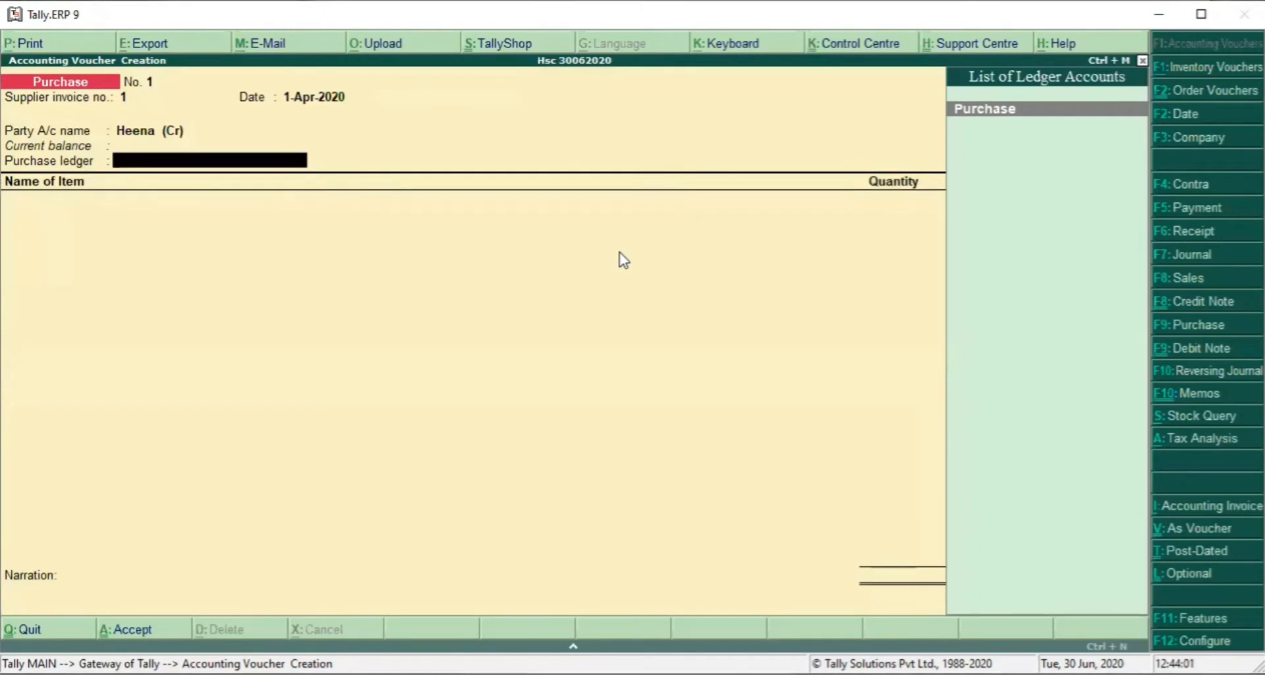
{"action": "key", "text": "Return"}
Step: Add Computer with 20 pcs at Main Location at a rate of 25,000, with tracking and order numbers Not Applicable
{"action": "type", "text": "C"}
{"action": "key", "text": "Return"}
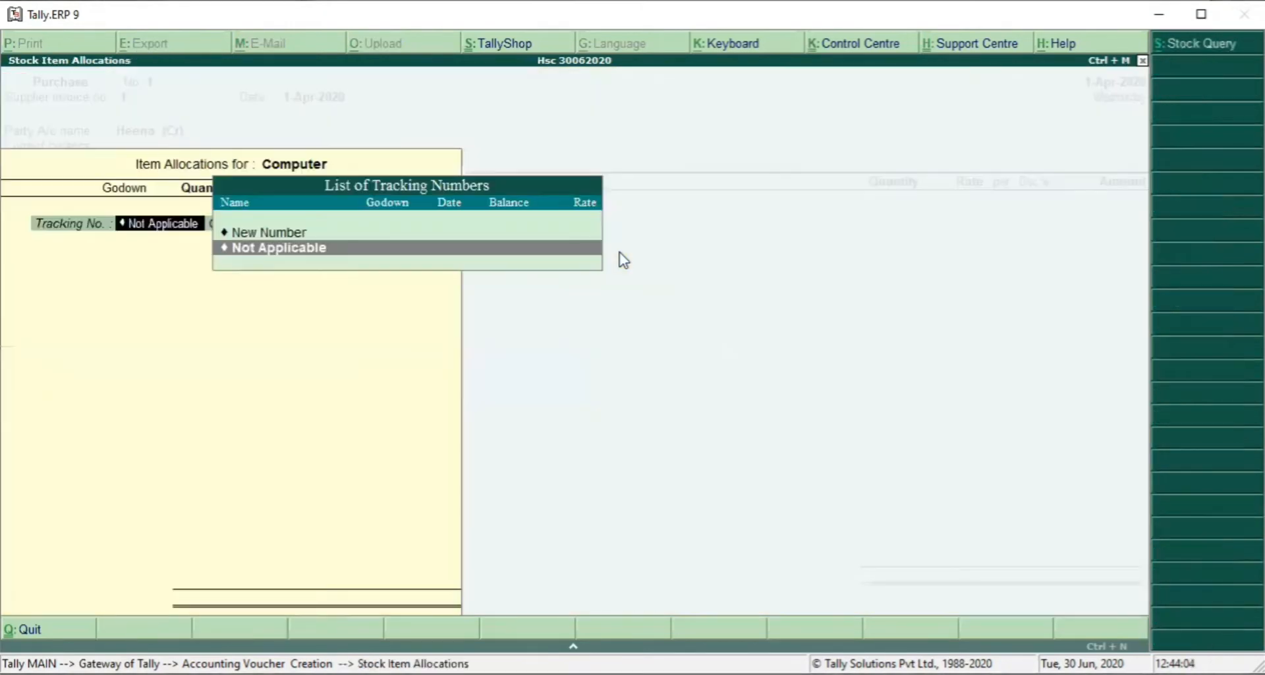
{"action": "key", "text": "Return"}
{"action": "key", "text": "Return"}
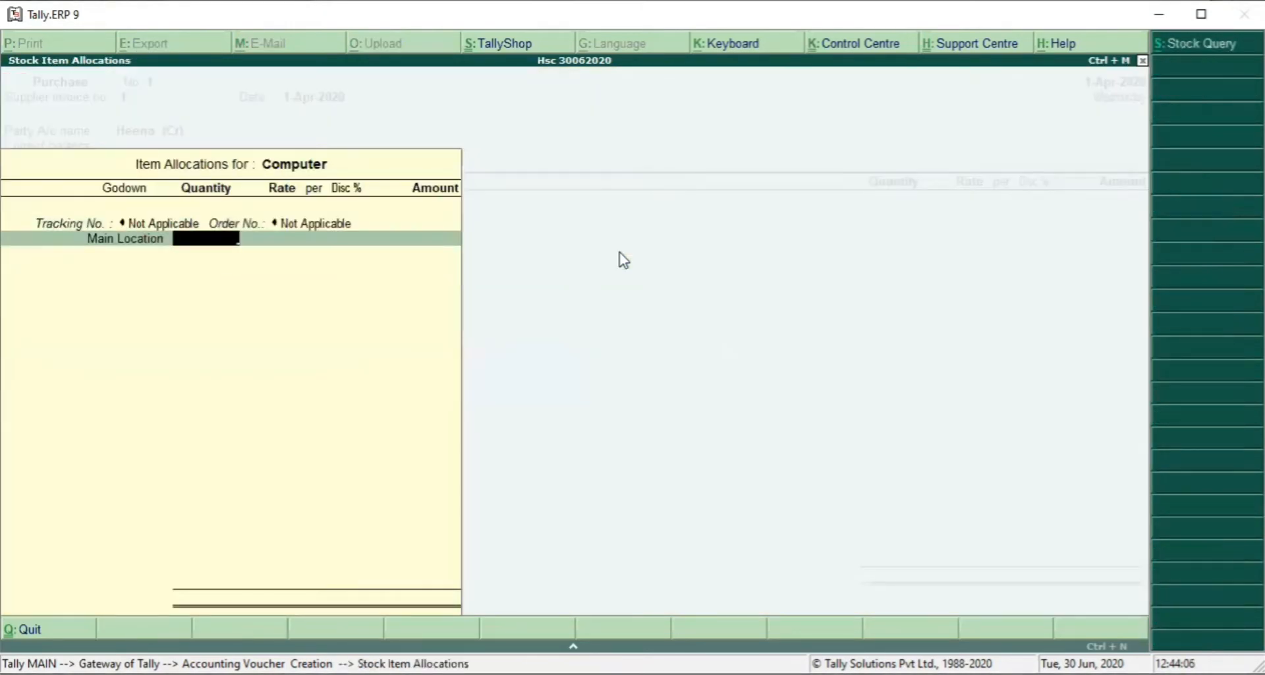
{"action": "type", "text": "20"}
{"action": "key", "text": "Return"}
{"action": "type", "text": "350"}
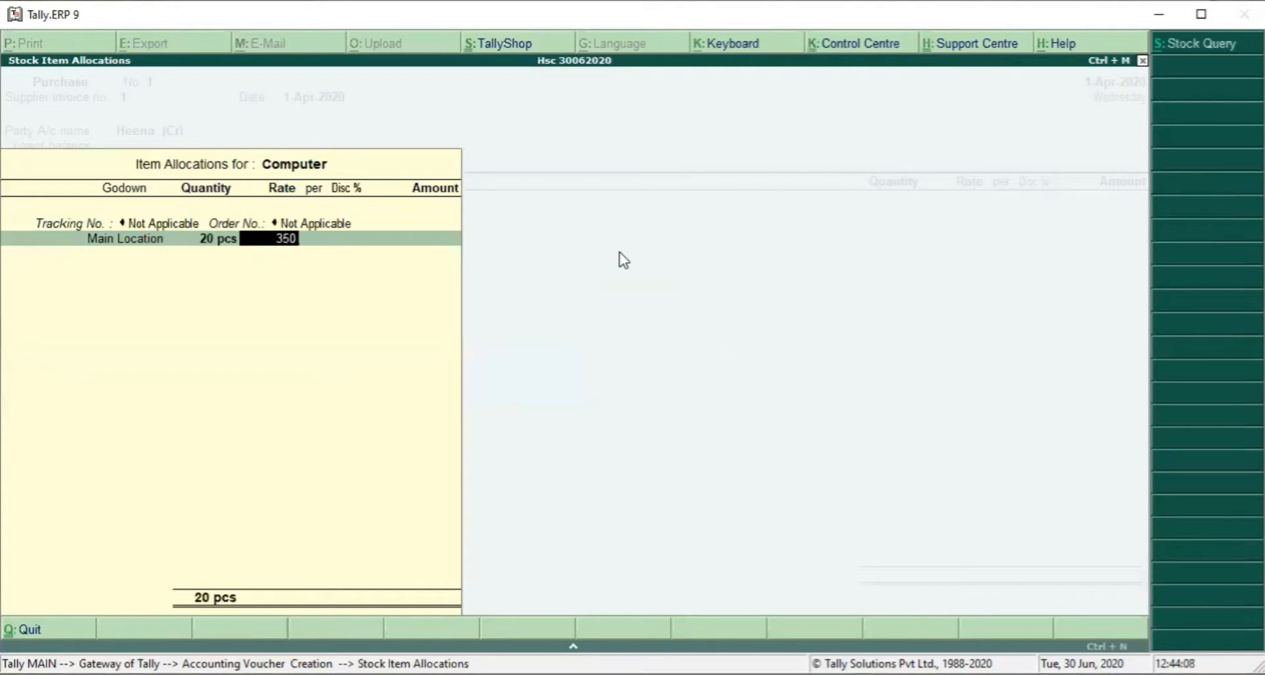
{"action": "key", "text": "BackSpace"}
{"action": "key", "text": "BackSpace"}
{"action": "key", "text": "BackSpace"}
{"action": "type", "text": "25000"}
{"action": "key", "text": "Return"}
{"action": "key", "text": "Return"}
{"action": "key", "text": "Return"}
{"action": "key", "text": "Return"}
Step: End the item list and save the Purchase voucher without a narration
{"action": "key", "text": "Return"}
{"action": "key", "text": "Return"}
{"action": "key", "text": "Return"}
{"action": "key", "text": "Return"}
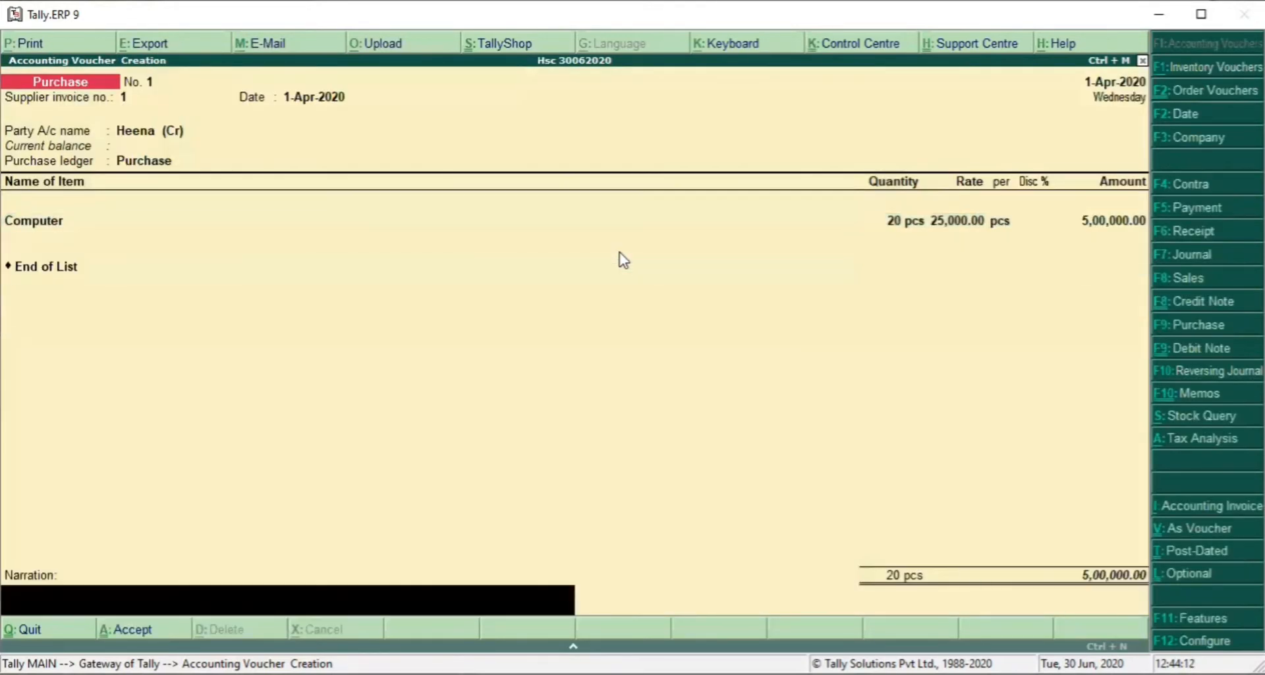
{"action": "key", "text": "Return"}
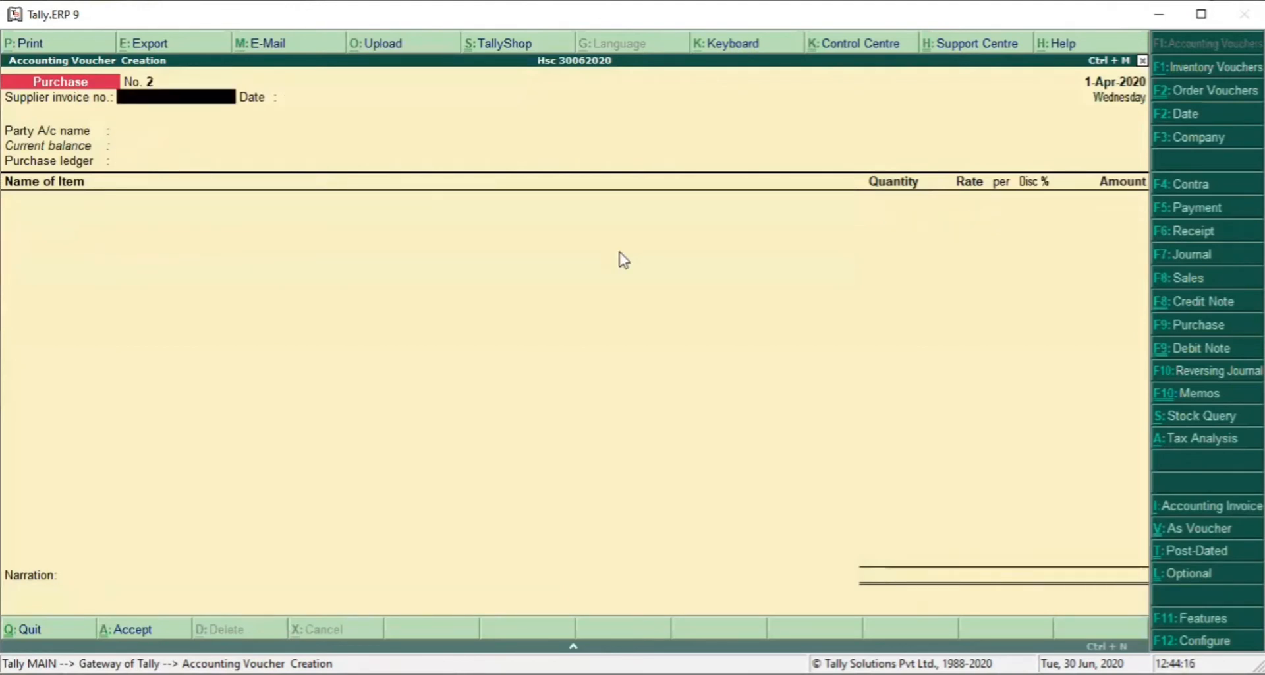
Step: Start a Sales voucher with reference number 1, the debtor as party and Sales as the sales ledger
{"action": "key", "text": "F8"}
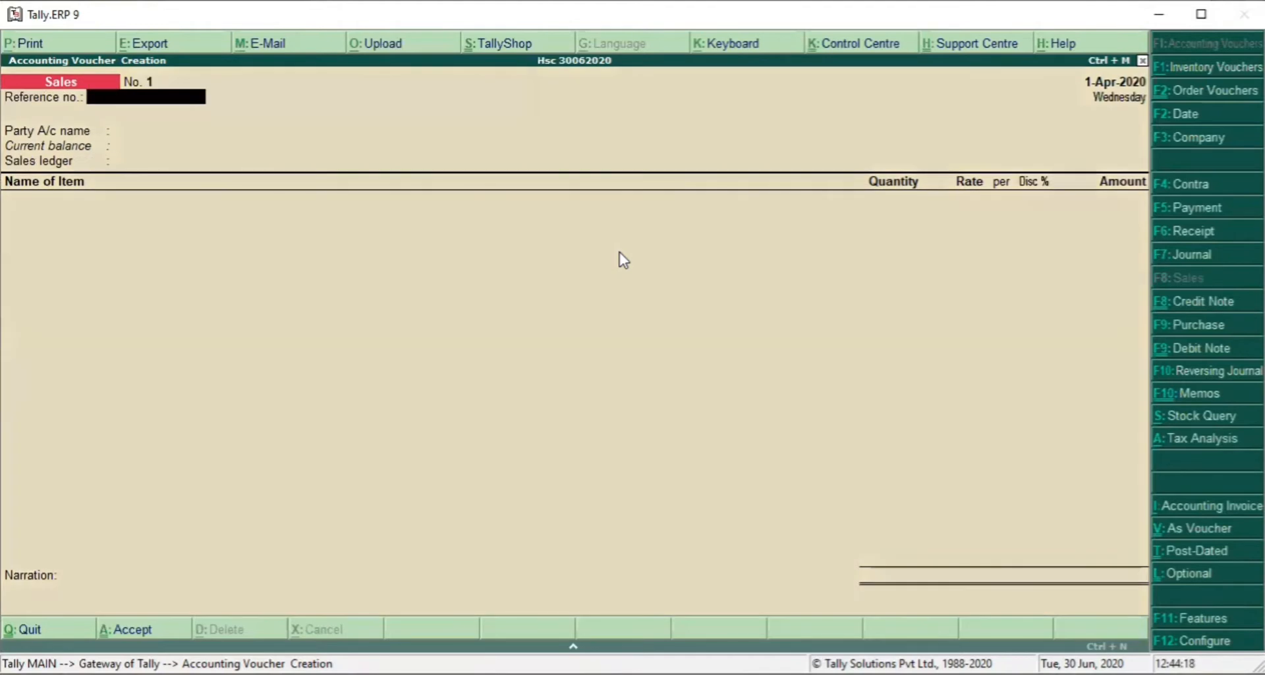
{"action": "type", "text": "1"}
{"action": "key", "text": "Return"}
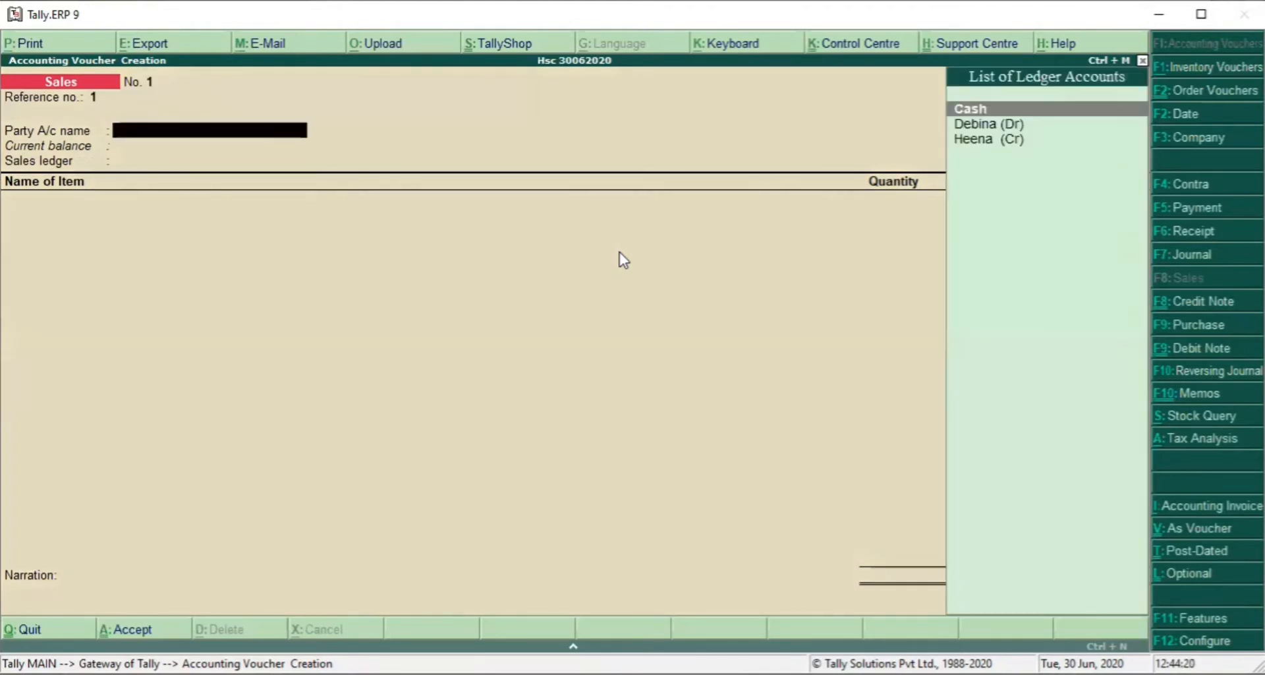
{"action": "key", "text": "Down"}
{"action": "key", "text": "Return"}
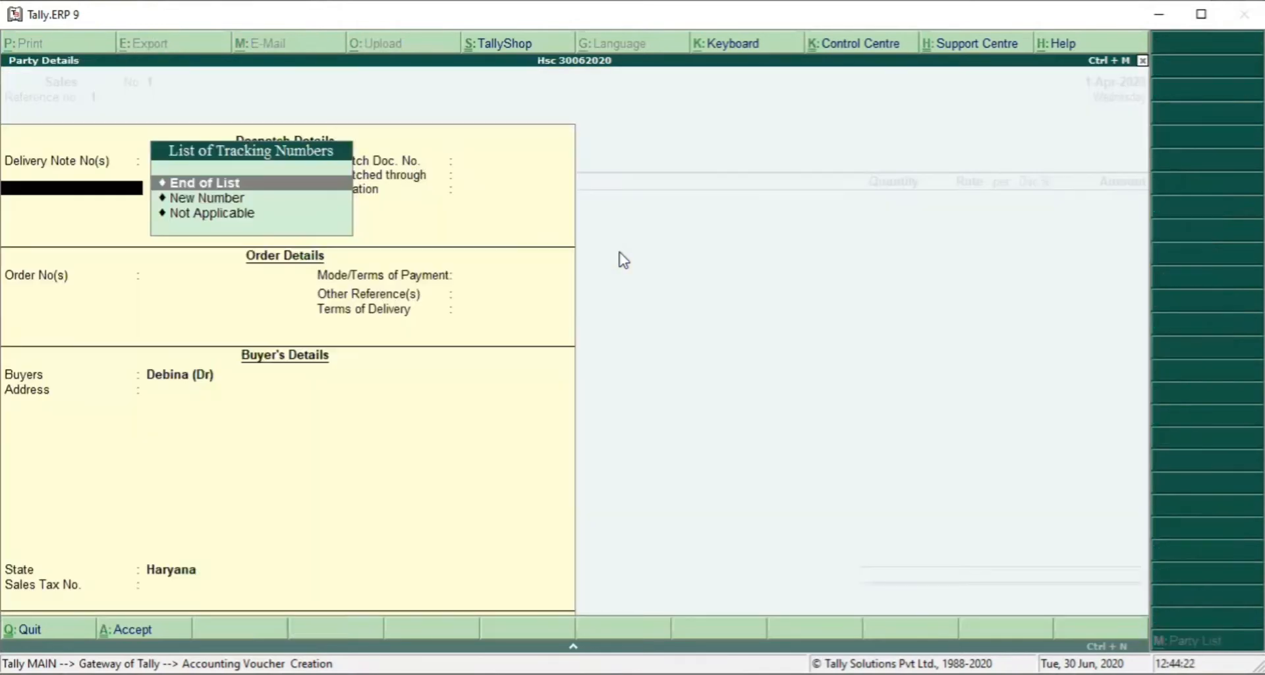
{"action": "key", "text": "ctrl+a"}
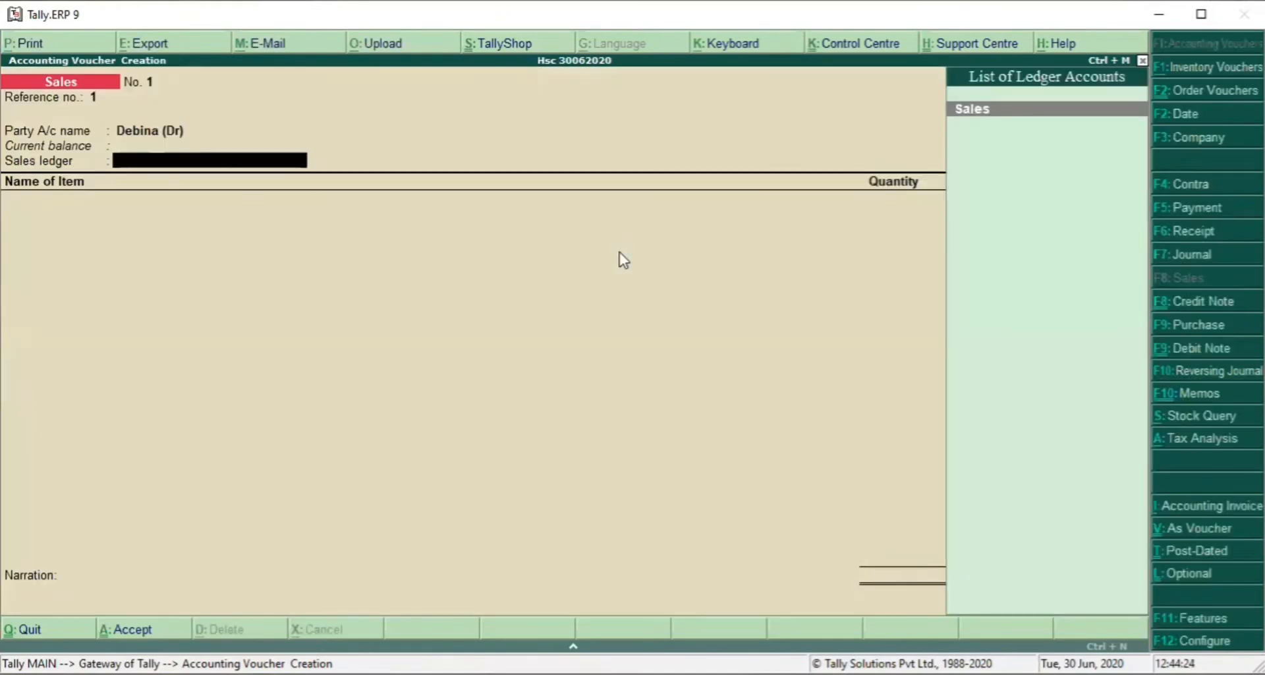
{"action": "key", "text": "Return"}
Step: Add Computer with 10 pcs from Main Location at a rate of 35,000, with tracking and order numbers Not Applicable
{"action": "type", "text": "C"}
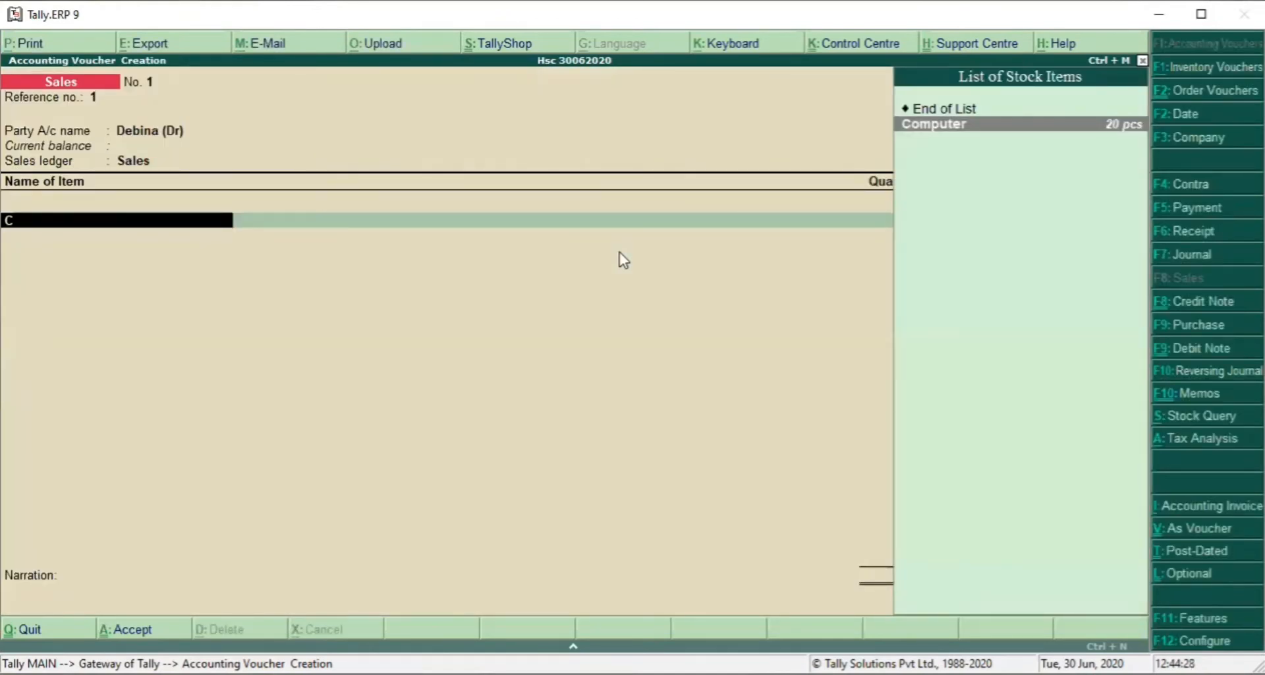
{"action": "key", "text": "Return"}
{"action": "key", "text": "Return"}
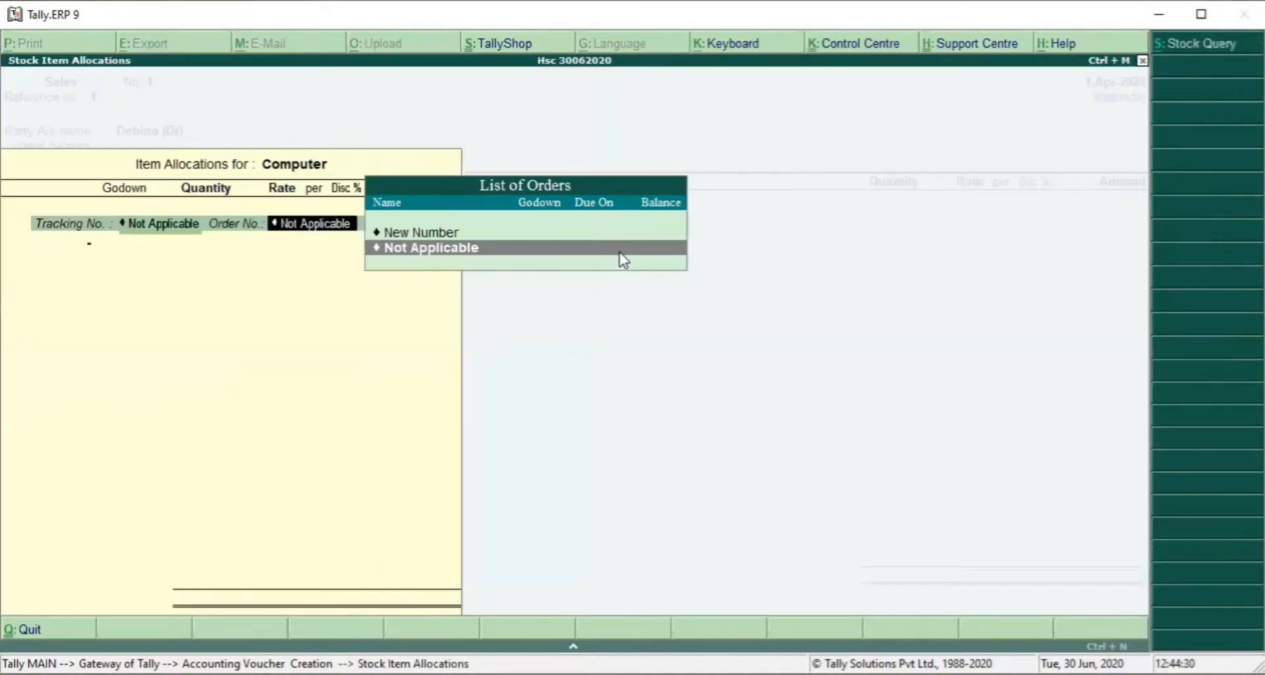
{"action": "key", "text": "Return"}
{"action": "type", "text": "10"}
{"action": "key", "text": "Return"}
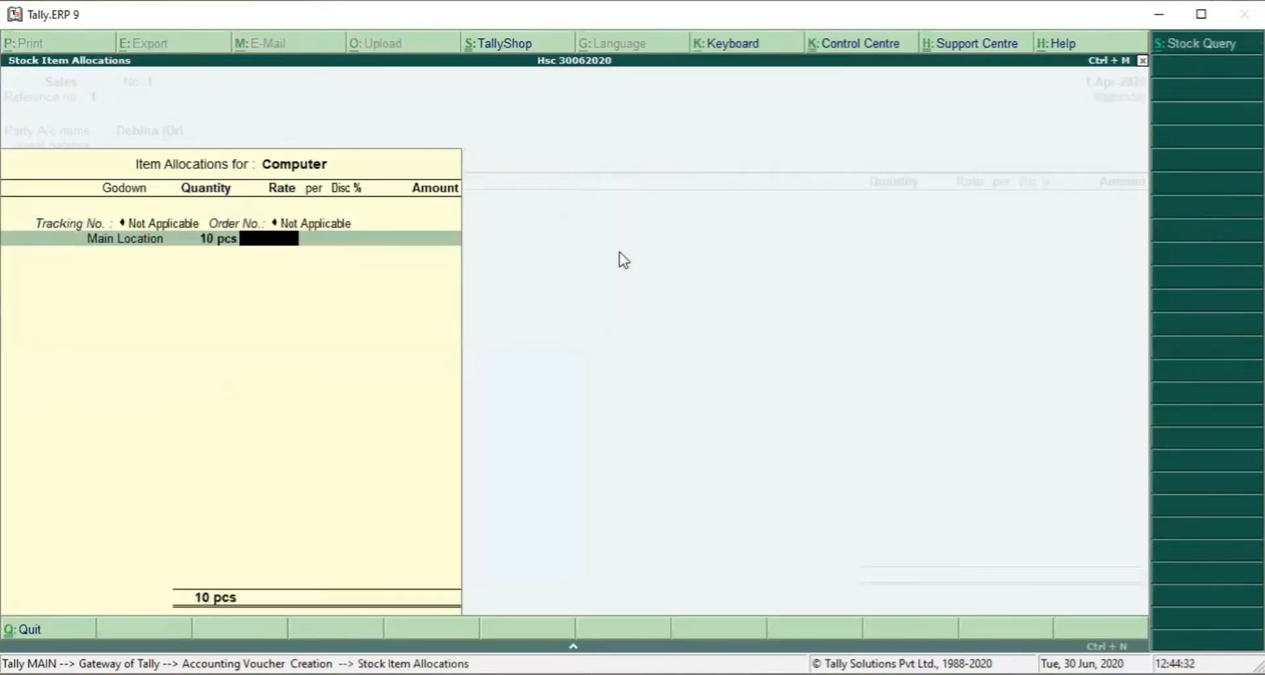
{"action": "type", "text": "35000"}
{"action": "key", "text": "Return"}
{"action": "key", "text": "Return"}
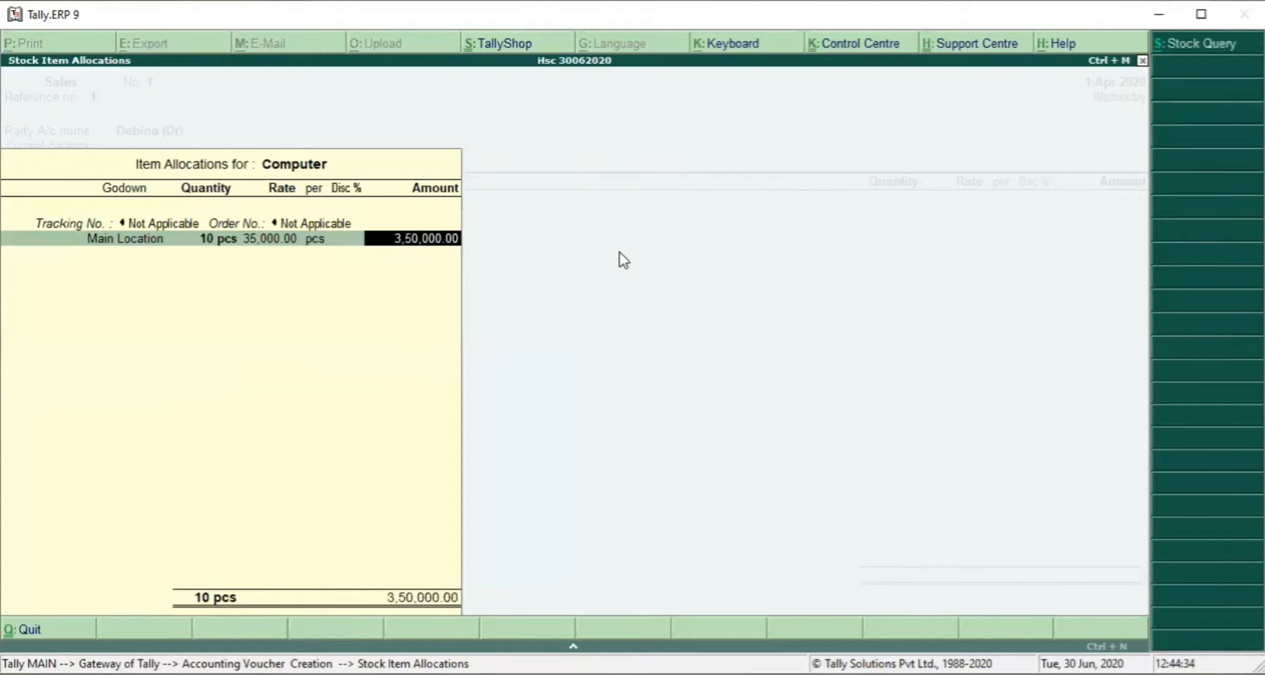
{"action": "key", "text": "Return"}
{"action": "key", "text": "Return"}
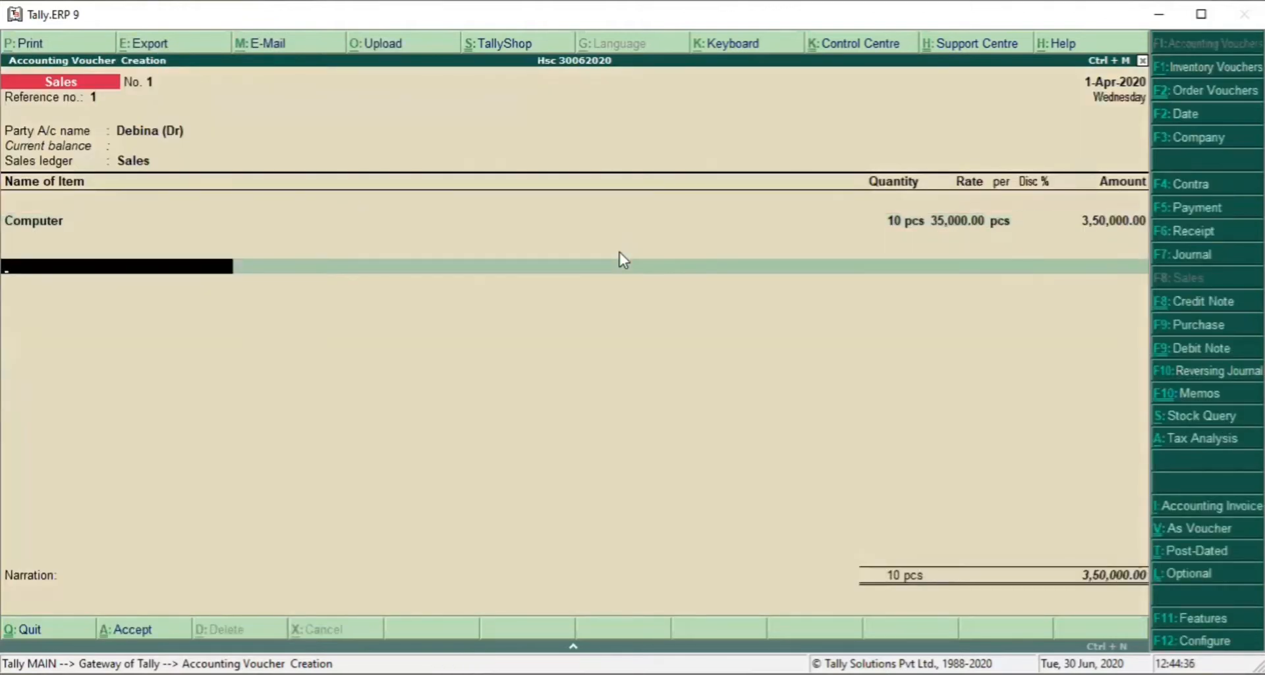
Step: End the item list, save the Sales voucher without a narration and leave voucher entry
{"action": "key", "text": "Return"}
{"action": "key", "text": "Return"}
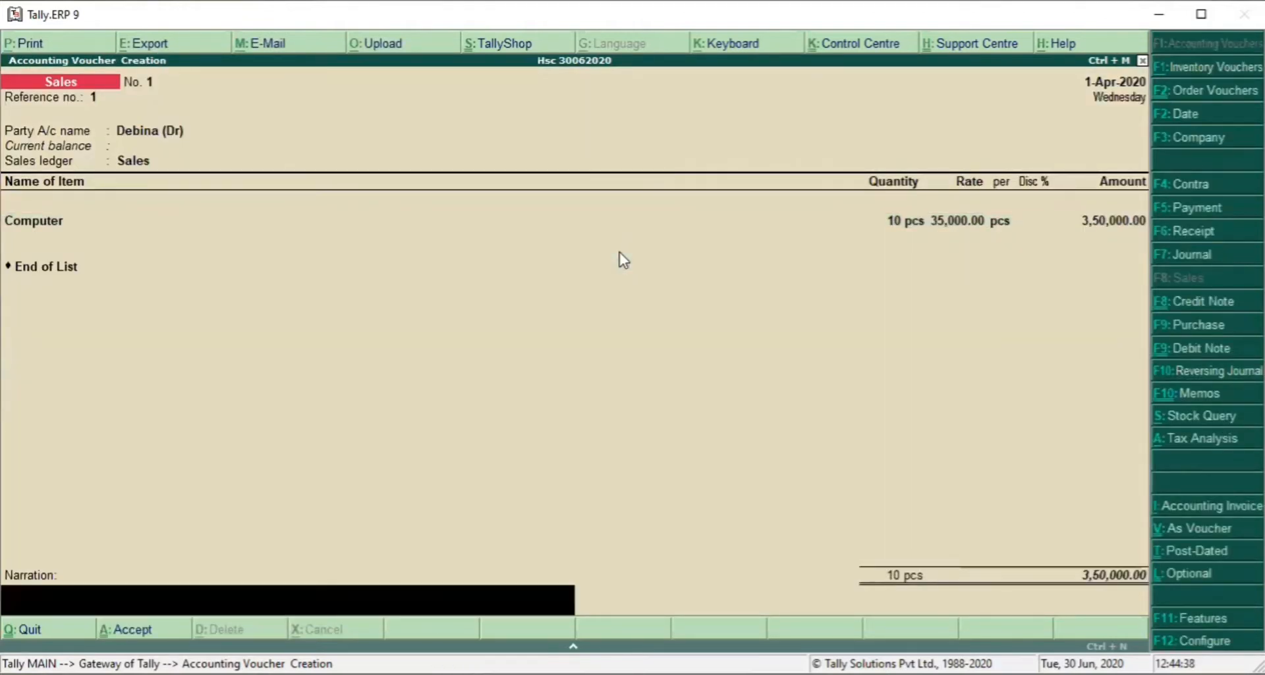
{"action": "key", "text": "Return"}
{"action": "key", "text": "Return"}
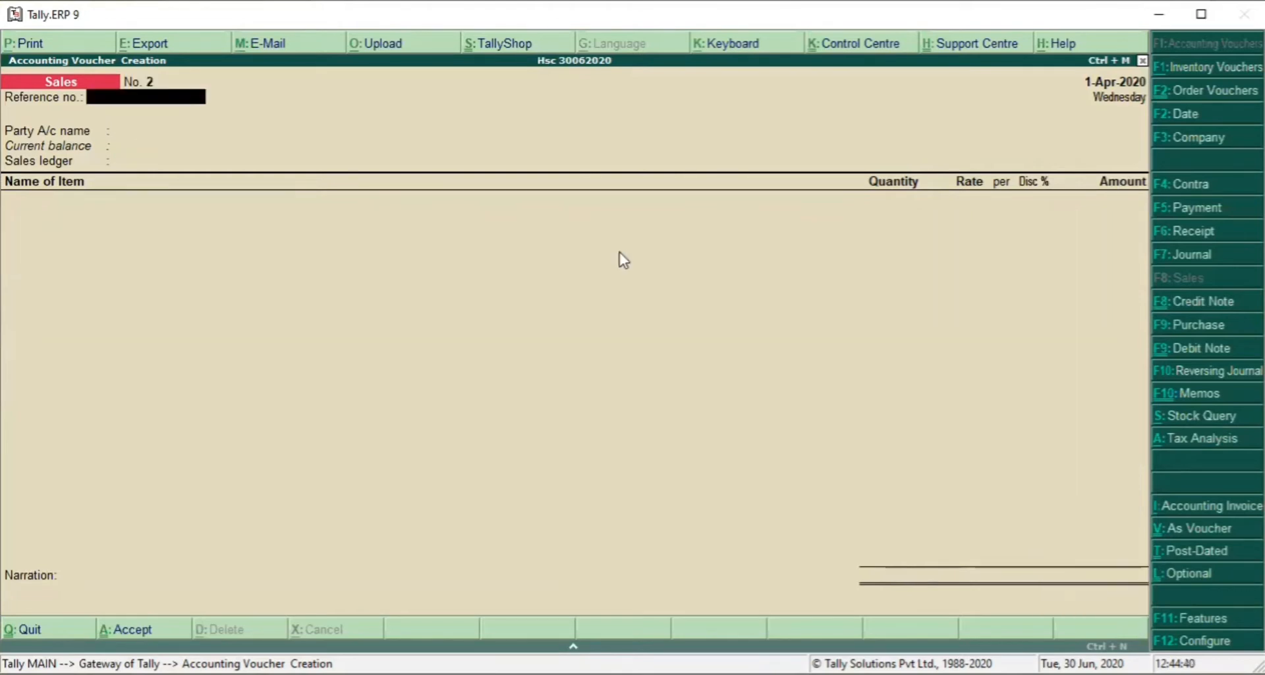
{"action": "key", "text": "Escape"}
{"action": "key", "text": "Return"}
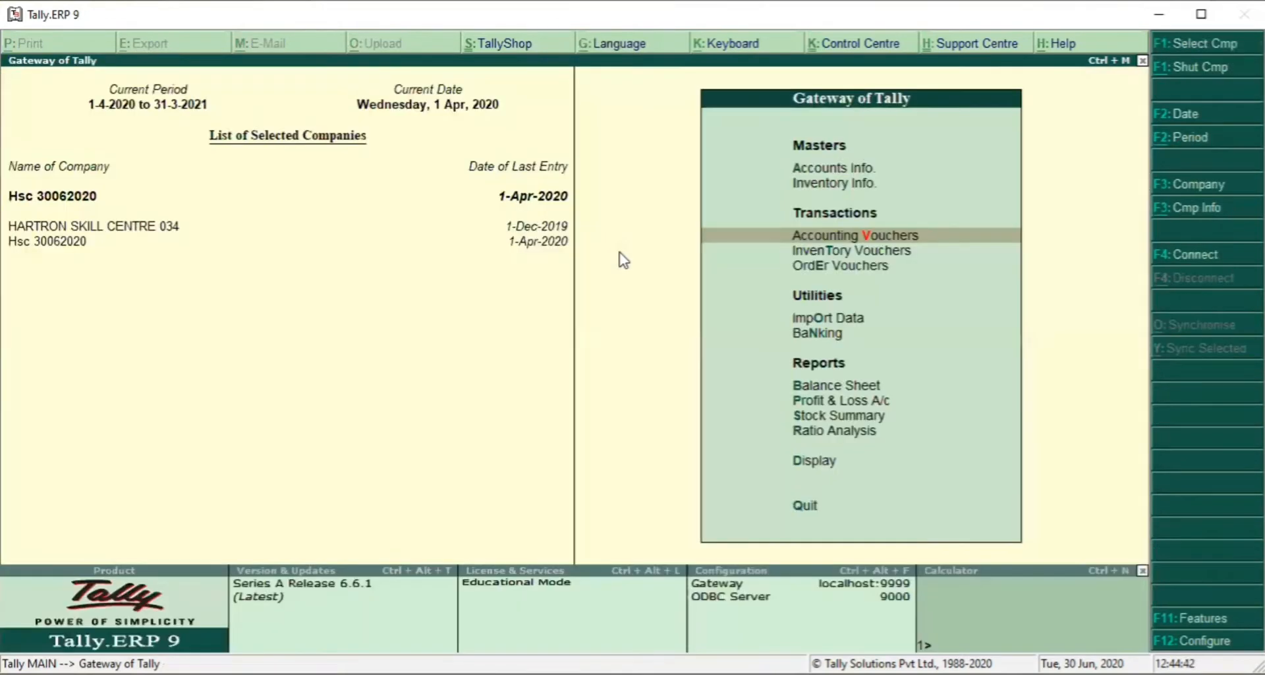
Step: Open the Profit & Loss A/c report and go to the Sales Accounts line
{"action": "key", "text": "Down"}
{"action": "key", "text": "Down"}
{"action": "key", "text": "Down"}
{"action": "key", "text": "Down"}
{"action": "key", "text": "Down"}
{"action": "key", "text": "Down"}
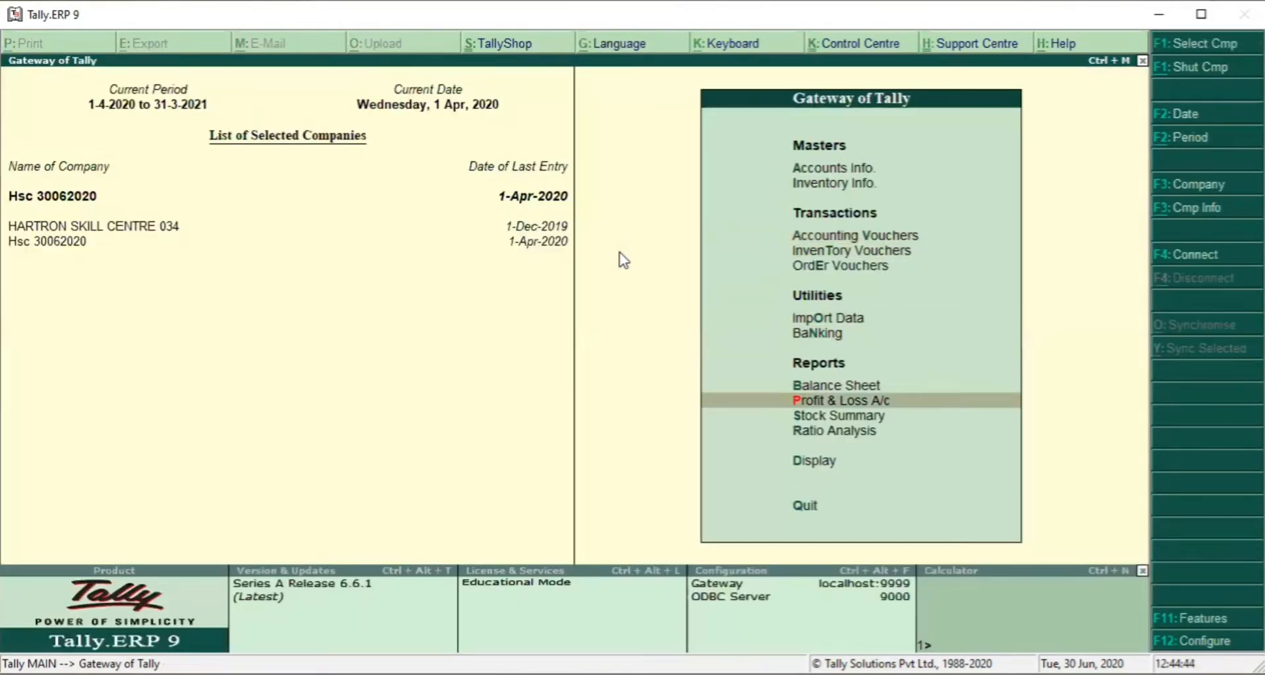
{"action": "key", "text": "Return"}
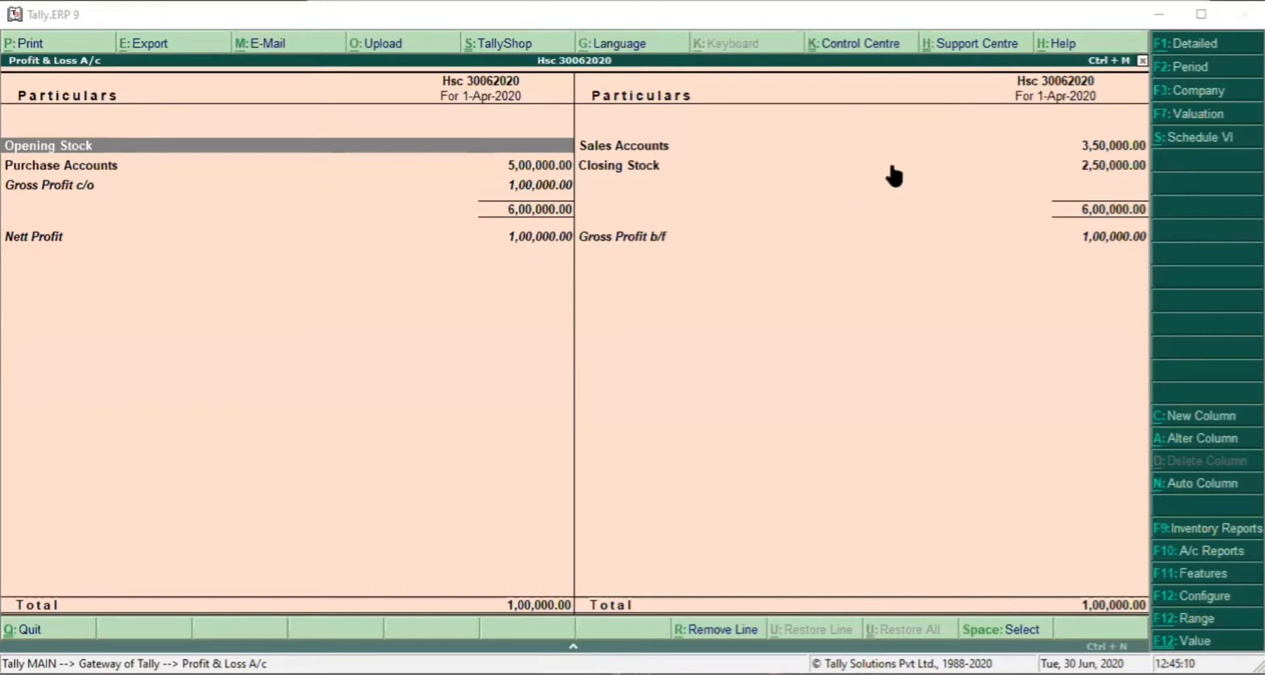
{"action": "key", "text": "Right"}
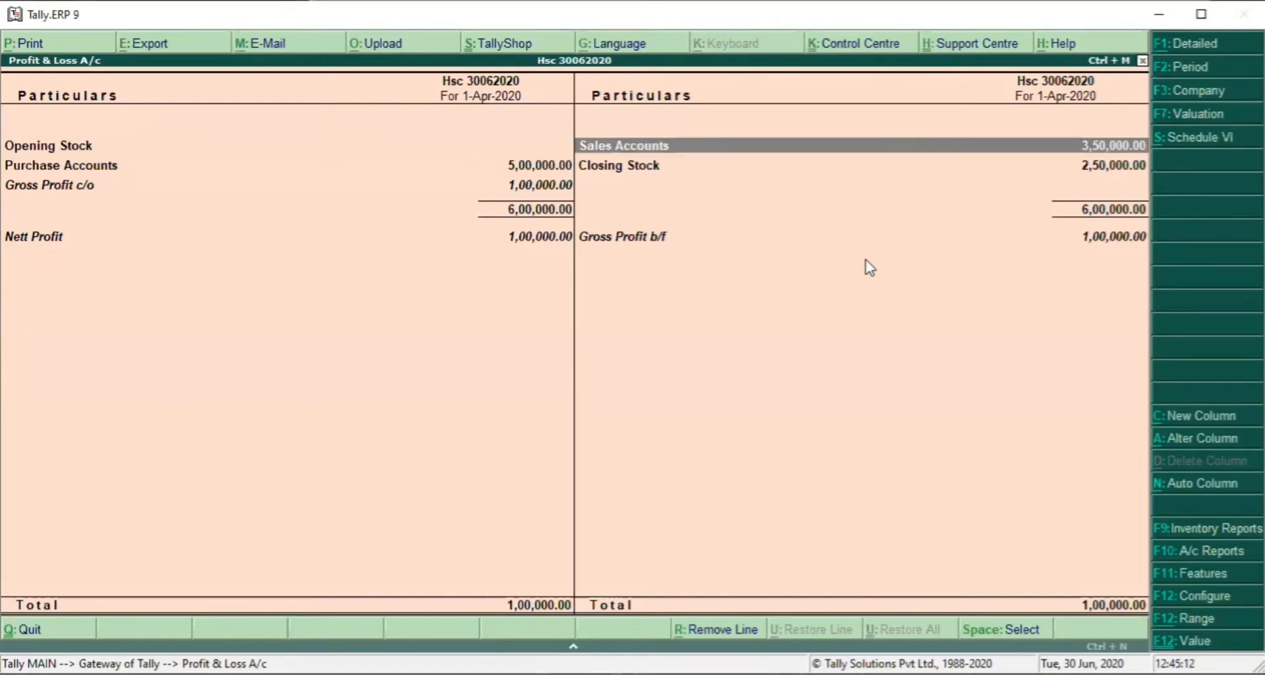
Step: Set Integrate accounts and inventory to No in the company's Accounting Features and save the change
{"action": "key", "text": "F11"}
{"action": "key", "text": "Return"}
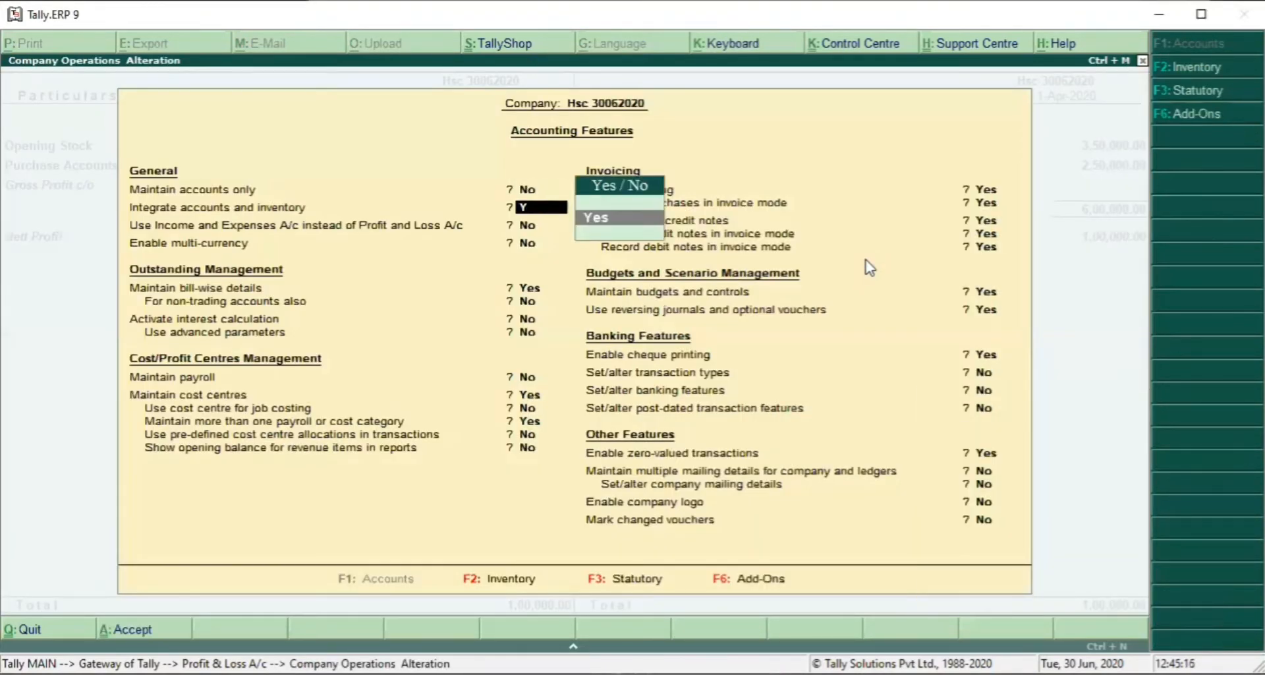
{"action": "key", "text": "Up"}
{"action": "key", "text": "Return"}
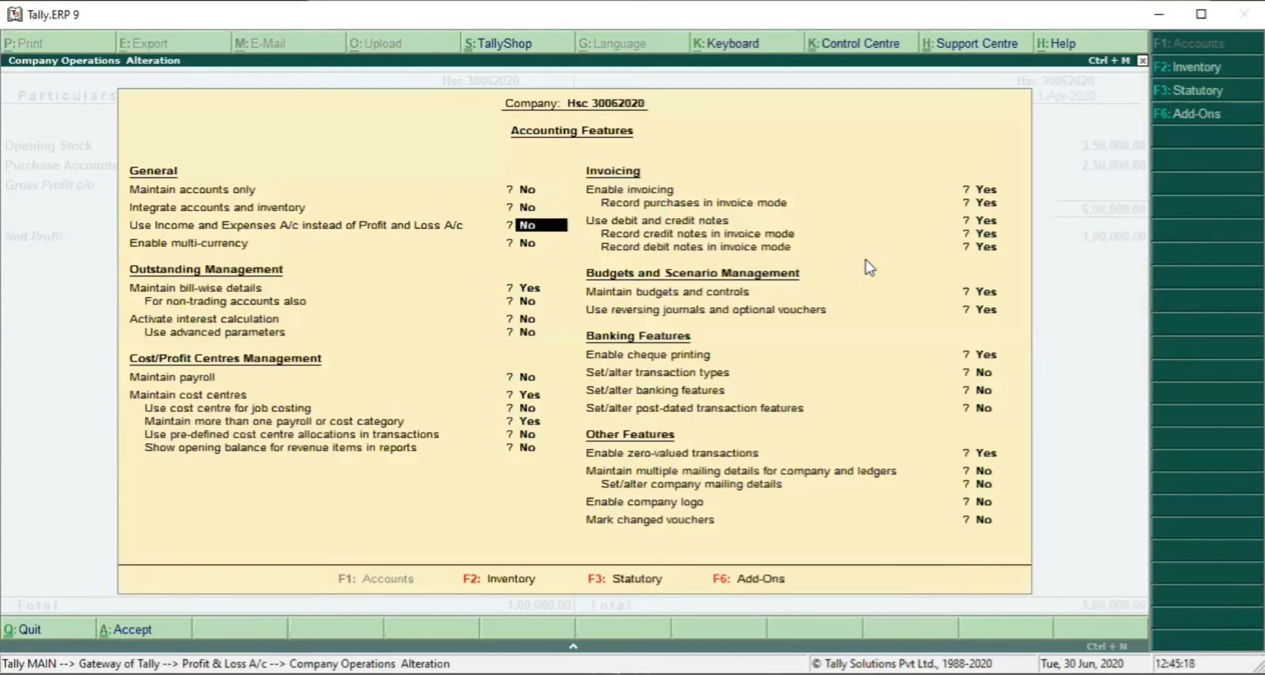
{"action": "key", "text": "ctrl+a"}
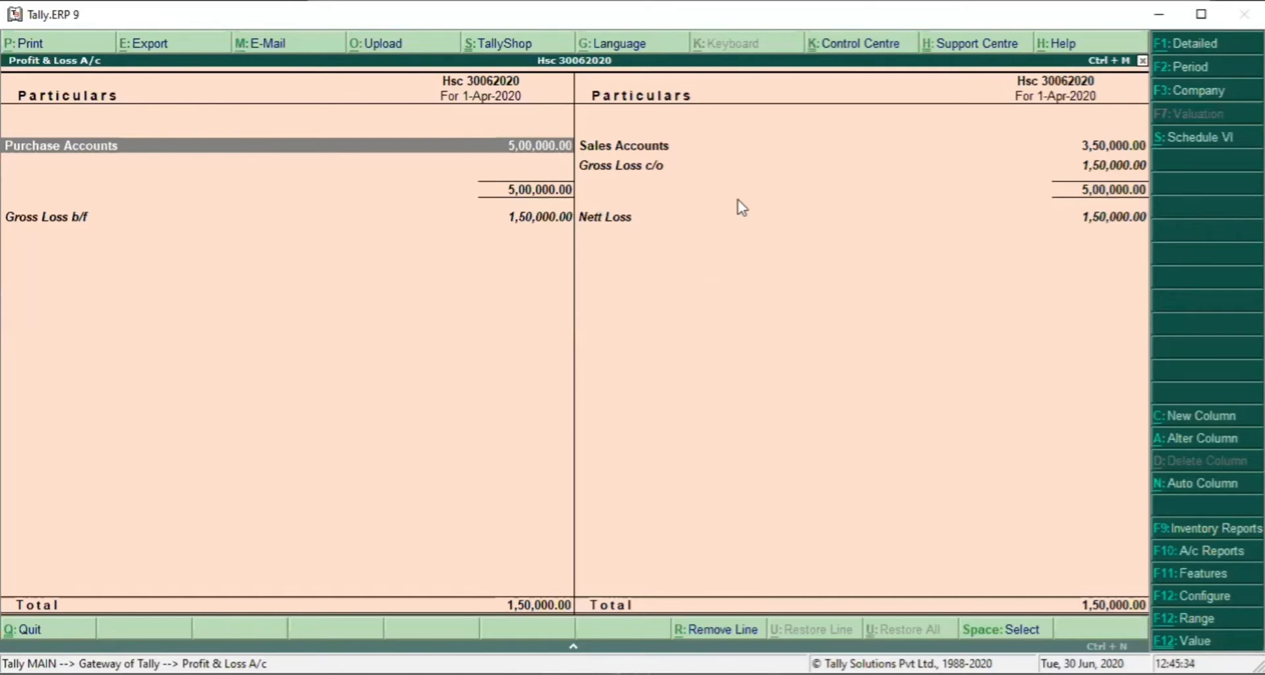
Step: Drill down from Purchase Accounts to the regular Computer purchase voucher, review it and return to the Profit & Loss A/c
{"action": "key", "text": "Return"}
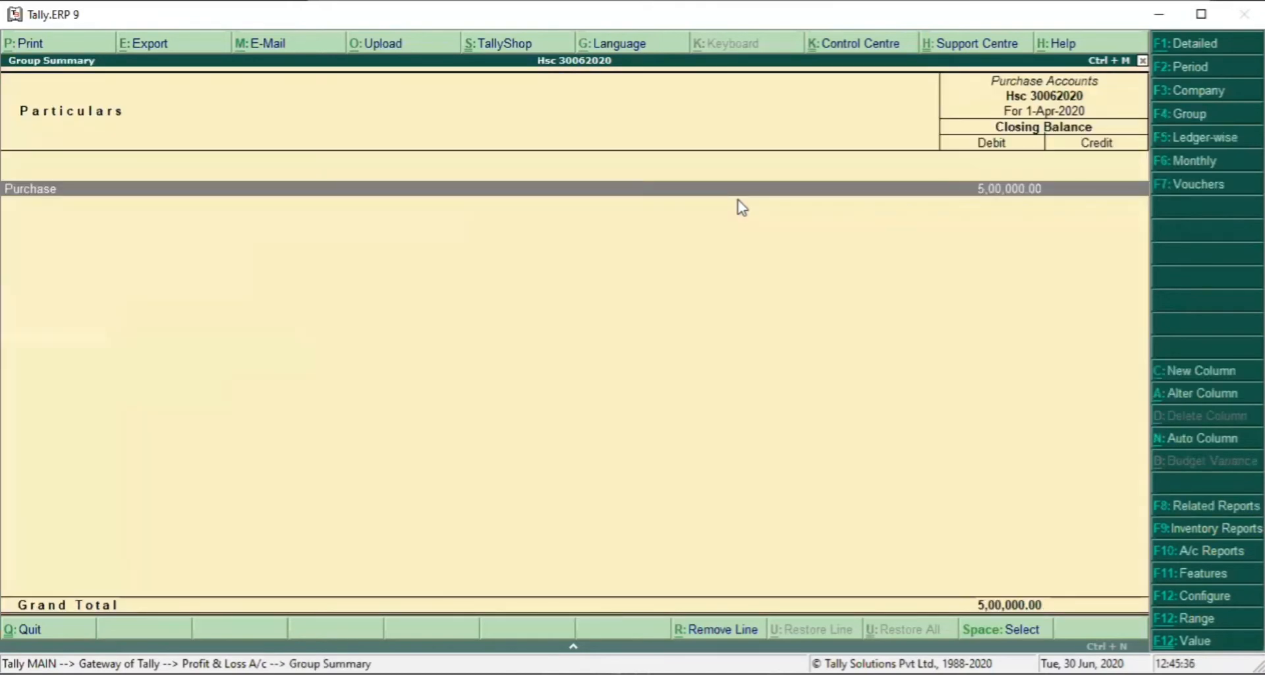
{"action": "key", "text": "Return"}
{"action": "key", "text": "Return"}
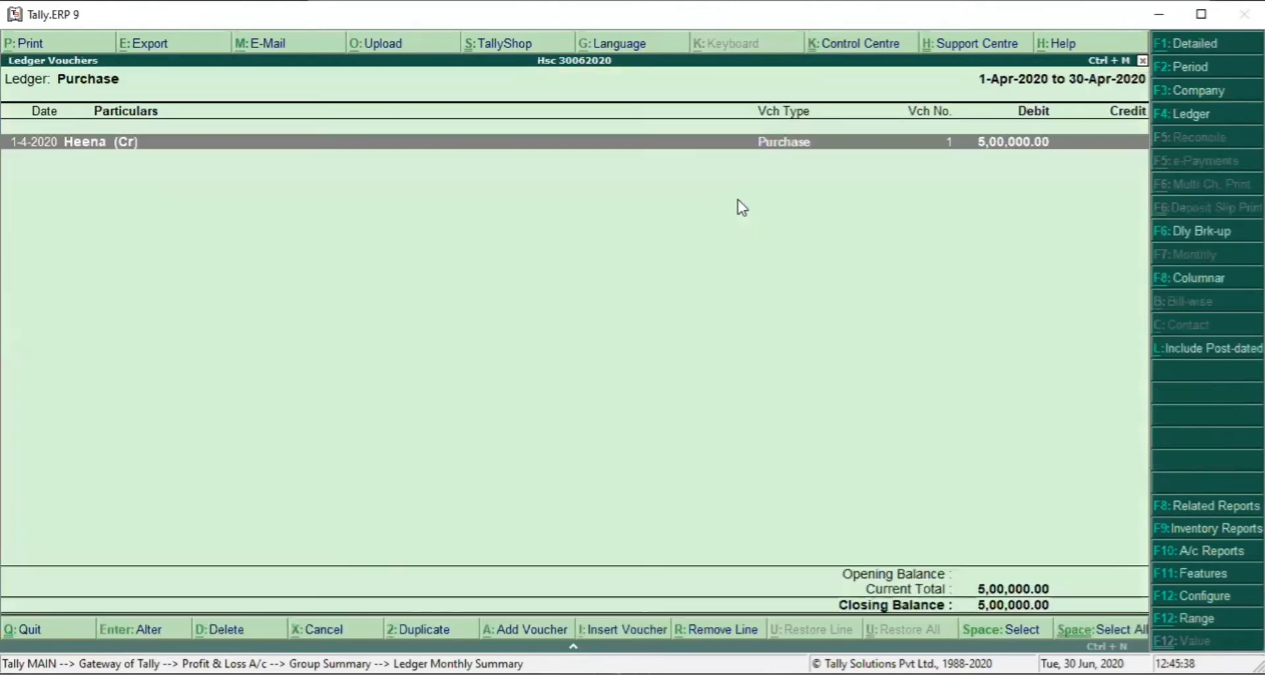
{"action": "key", "text": "Return"}
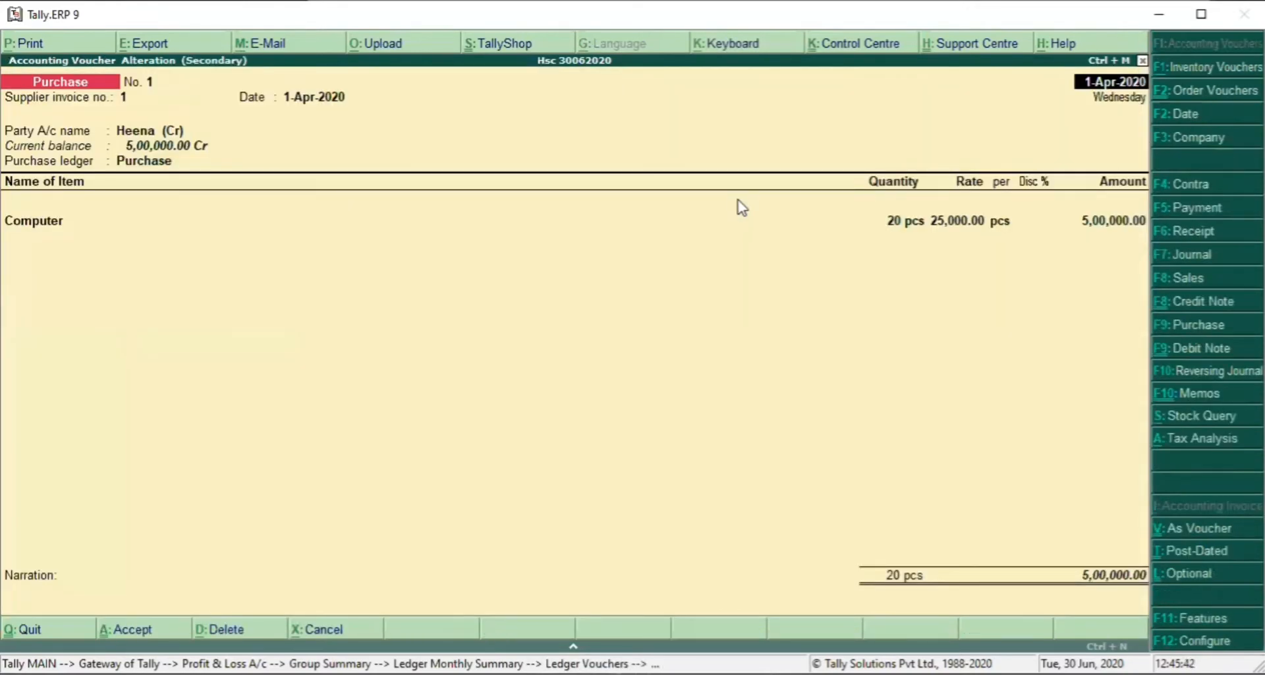
{"action": "key", "text": "Escape"}
{"action": "key", "text": "Return"}
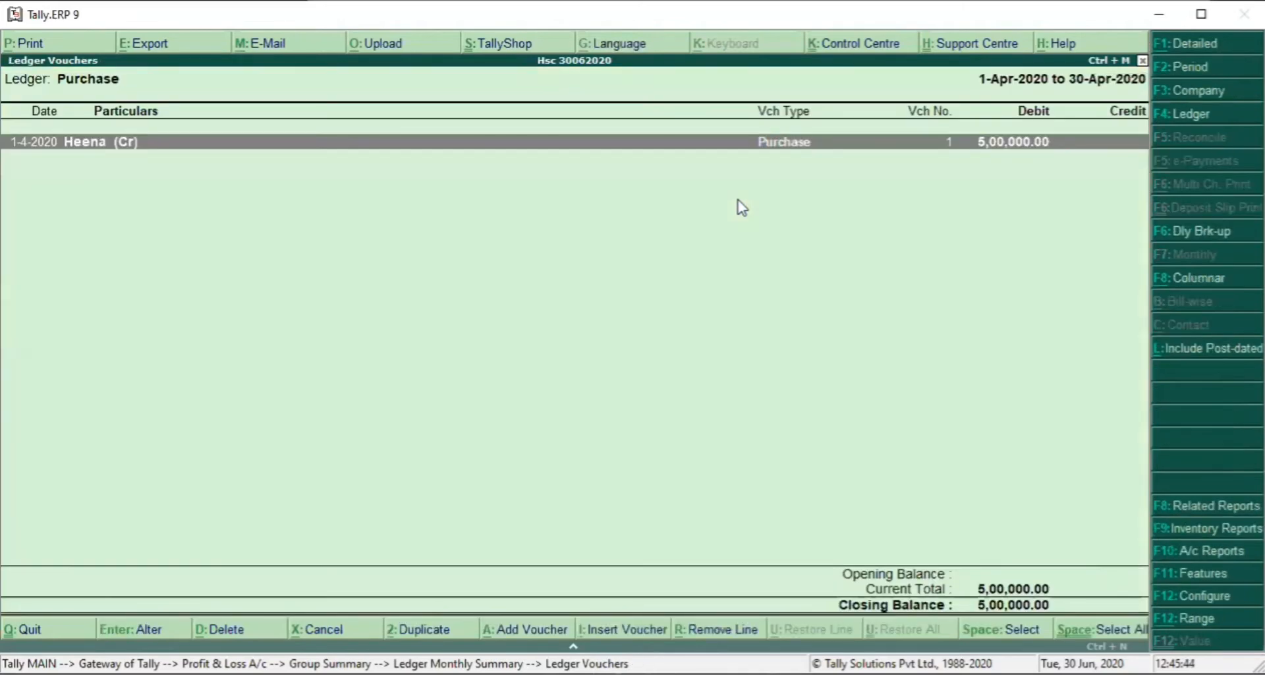
{"action": "key", "text": "Escape"}
{"action": "key", "text": "Escape"}
{"action": "key", "text": "Escape"}
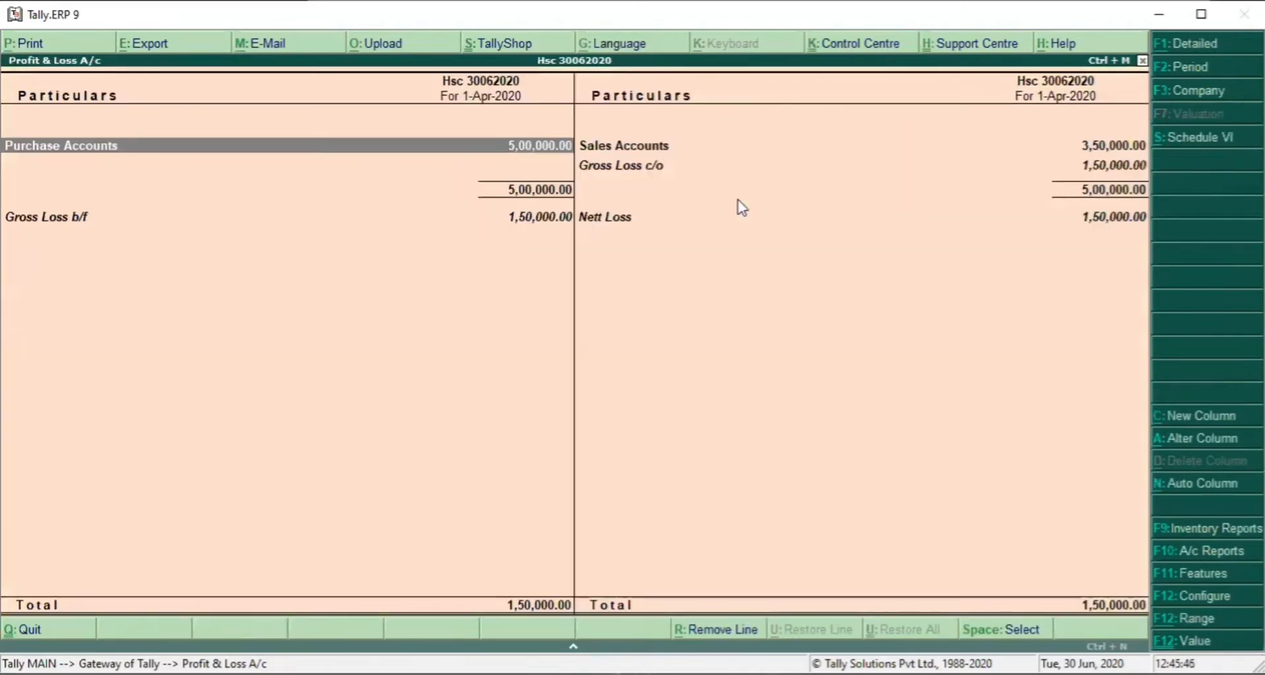
Step: Check the Integrate accounts and inventory setting in the Accounting Features and leave without changes
{"action": "key", "text": "F11"}
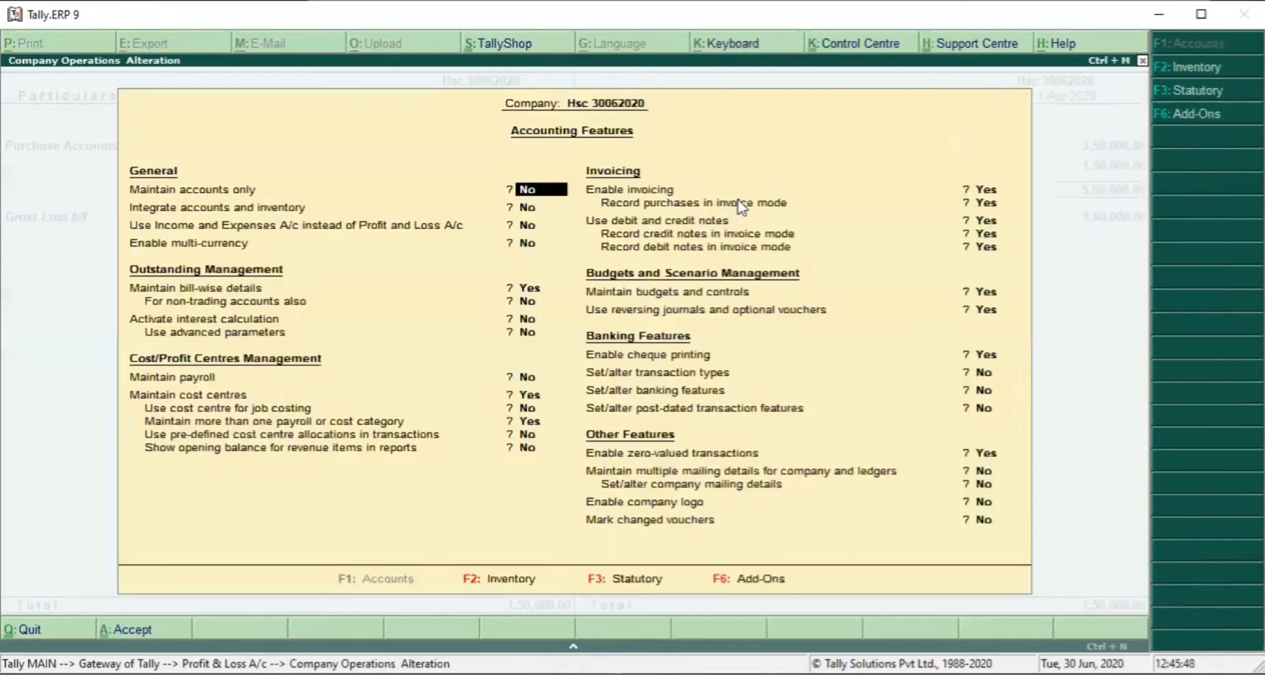
{"action": "key", "text": "Return"}
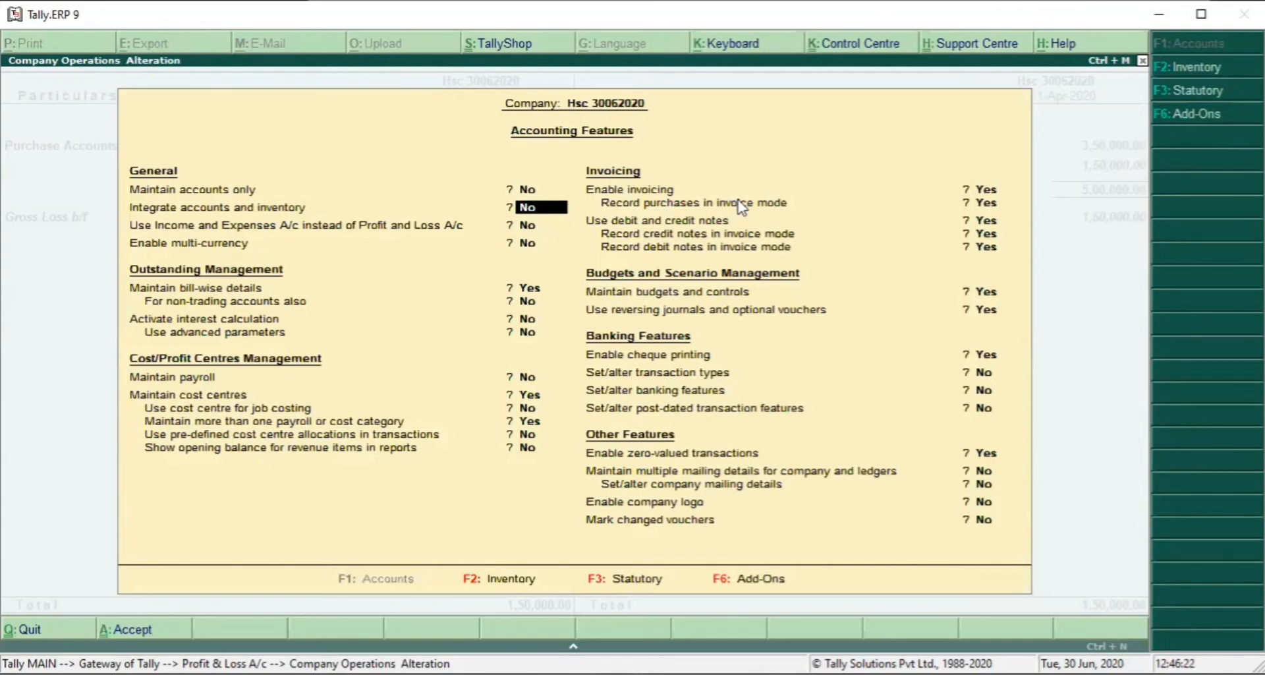
{"action": "key", "text": "Down"}
{"action": "key", "text": "Up"}
{"action": "key", "text": "Escape"}
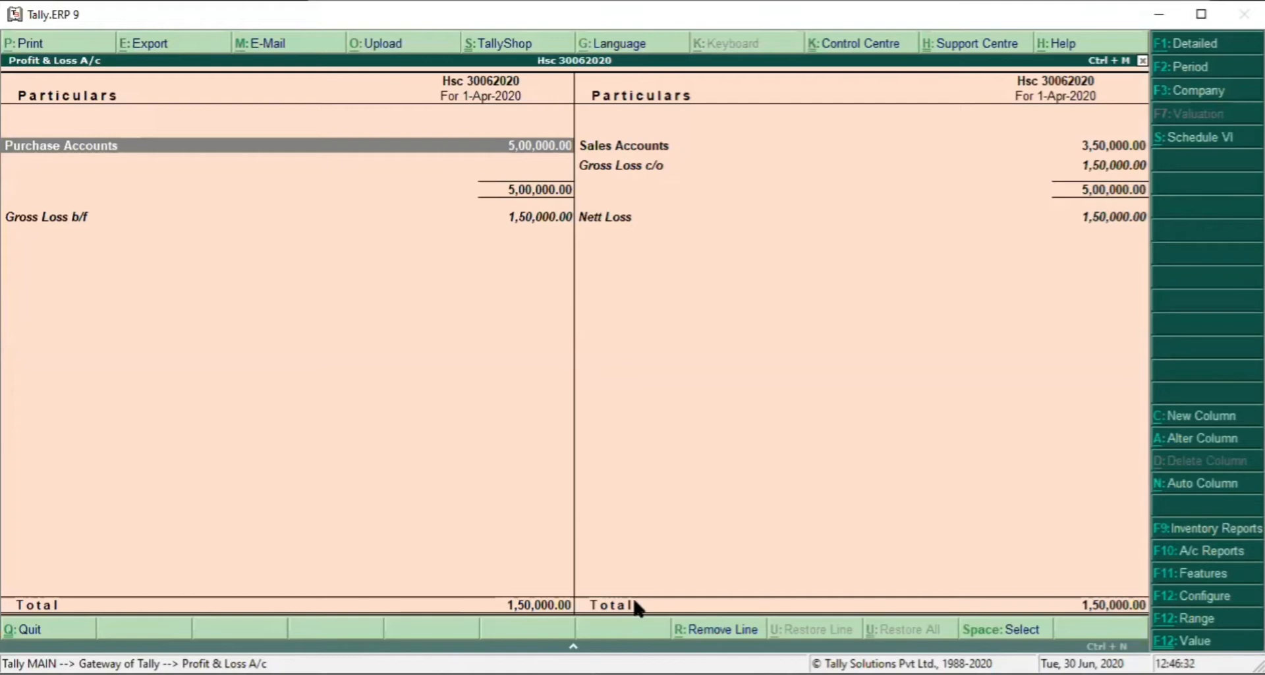
Step: Start a new Profit & Loss column for company Hsc 30062020 from 1-4-2020 with a blank end date
{"action": "key", "text": "alt+c"}
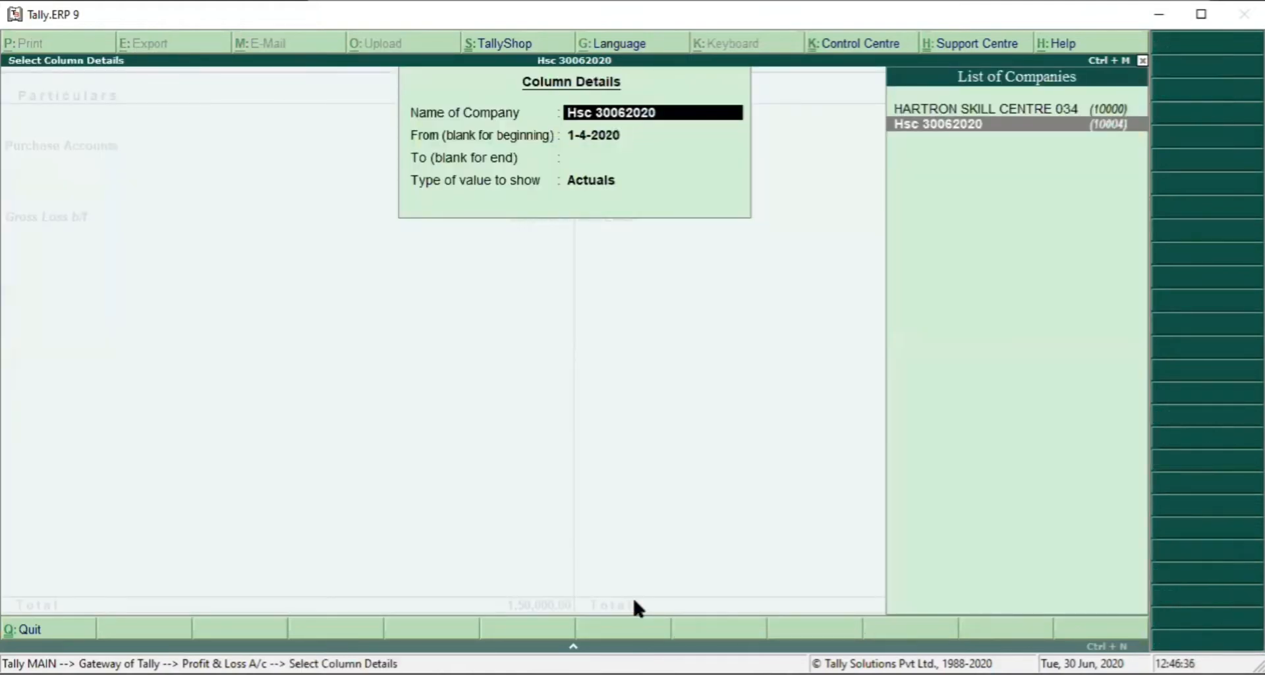
{"action": "key", "text": "Return"}
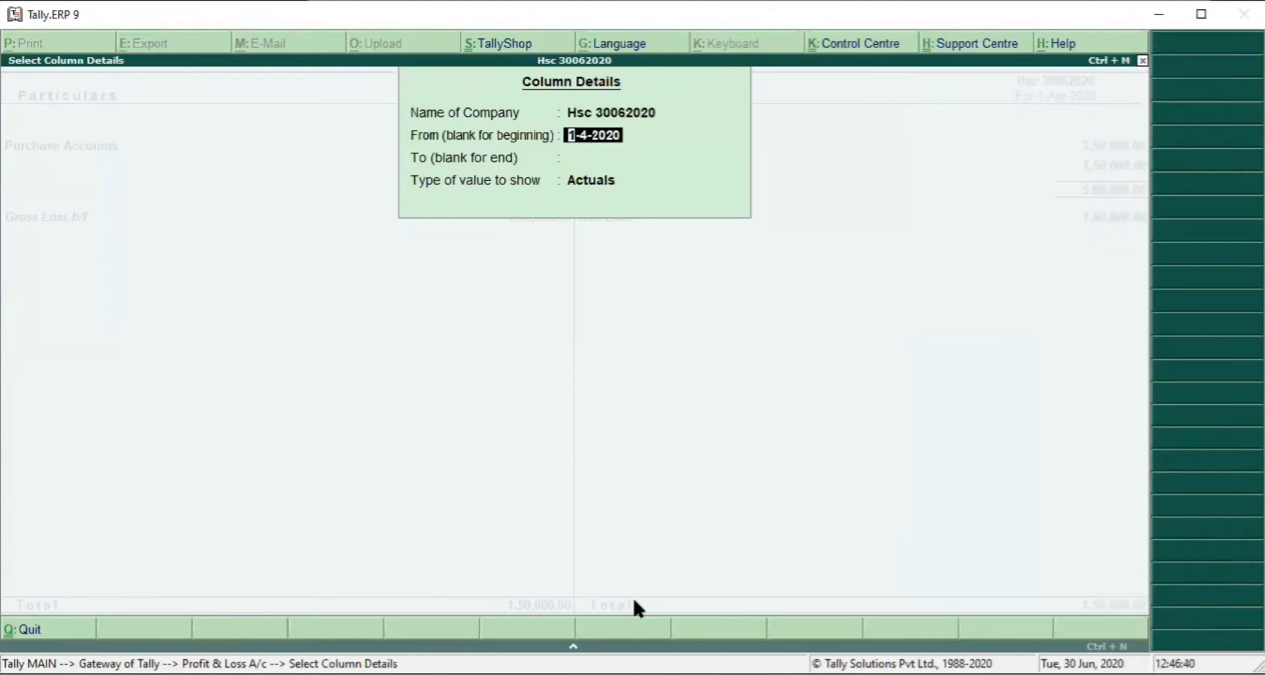
{"action": "key", "text": "Return"}
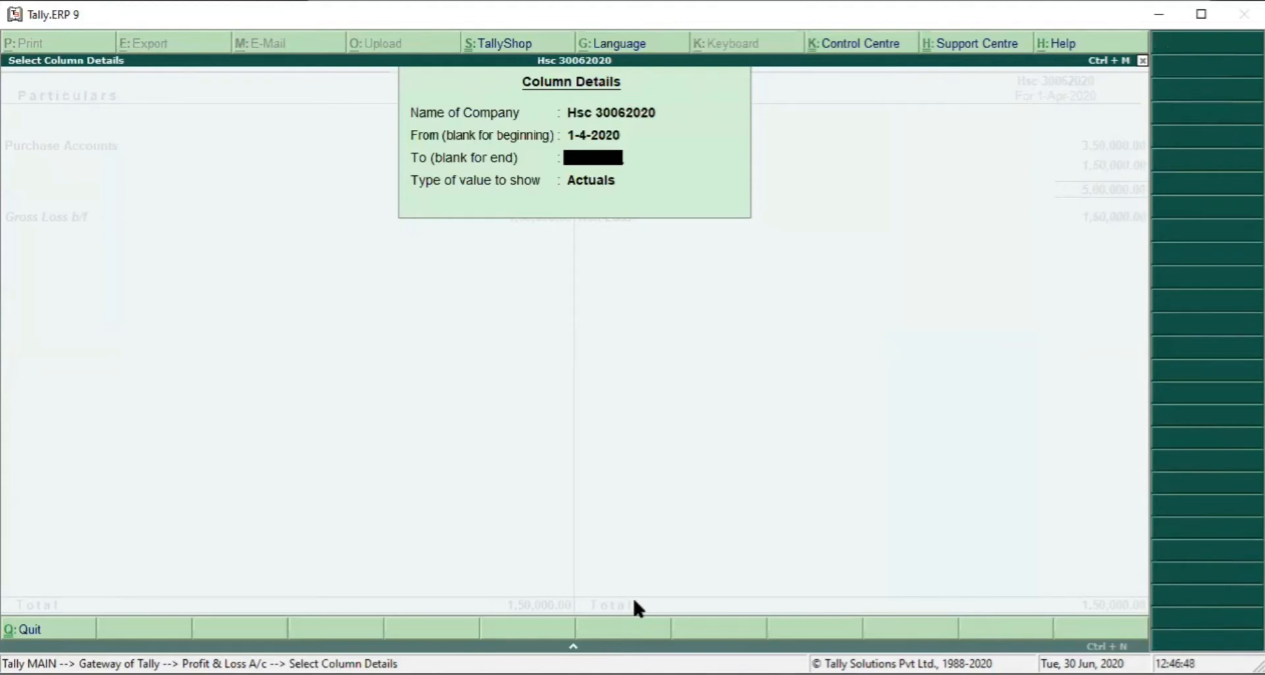
{"action": "key", "text": "Return"}
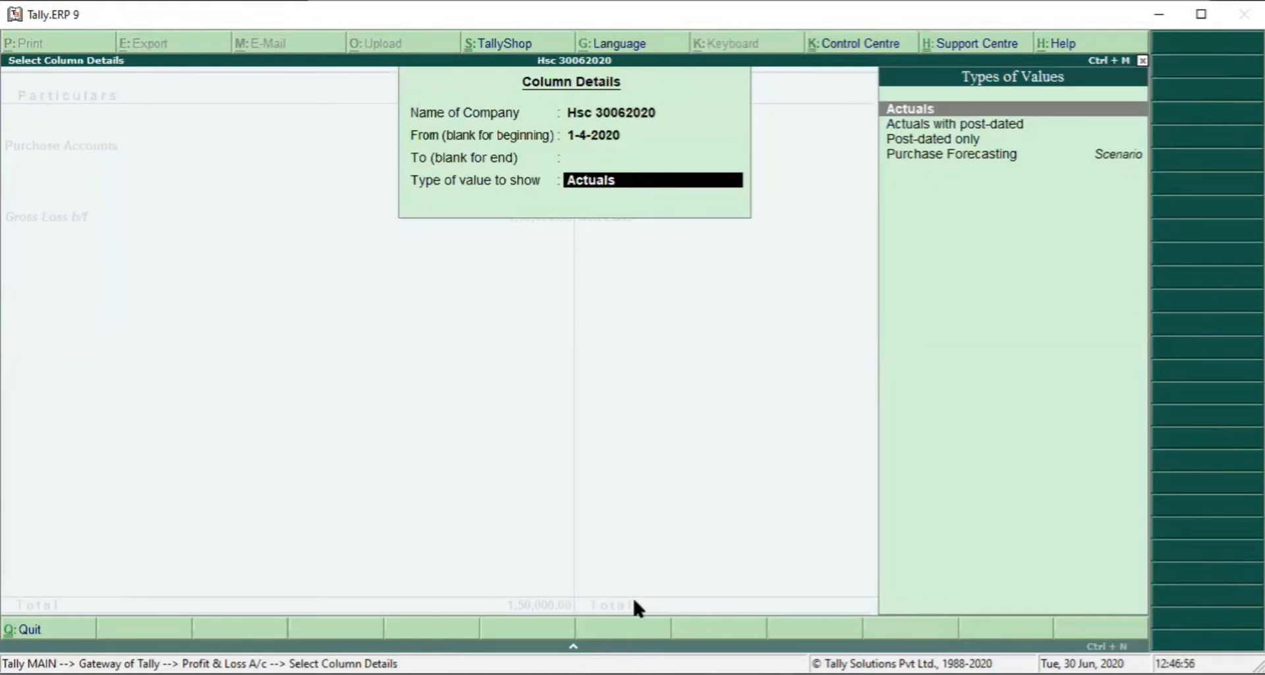
Step: Choose the Purchase Forecasting scenario as the column's type of value, show its variance and add the column
{"action": "key", "text": "Down"}
{"action": "key", "text": "Down"}
{"action": "key", "text": "Down"}
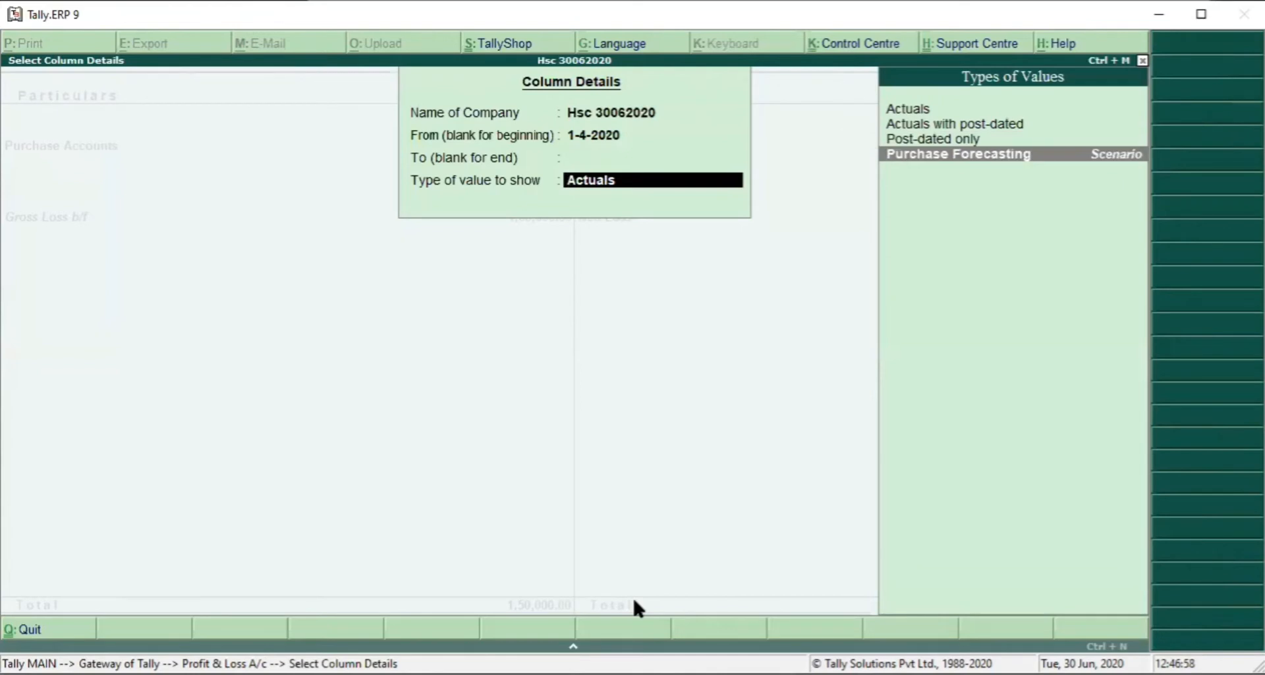
{"action": "key", "text": "Up"}
{"action": "key", "text": "Down"}
{"action": "key", "text": "Up"}
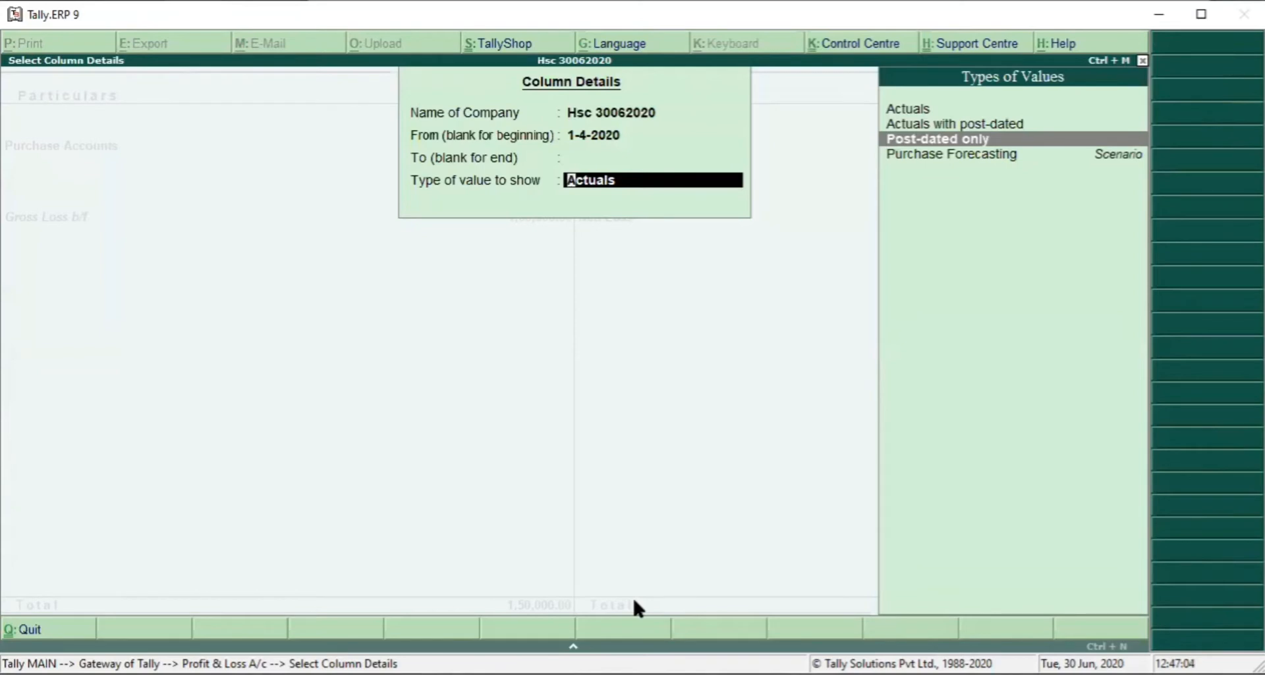
{"action": "key", "text": "Down"}
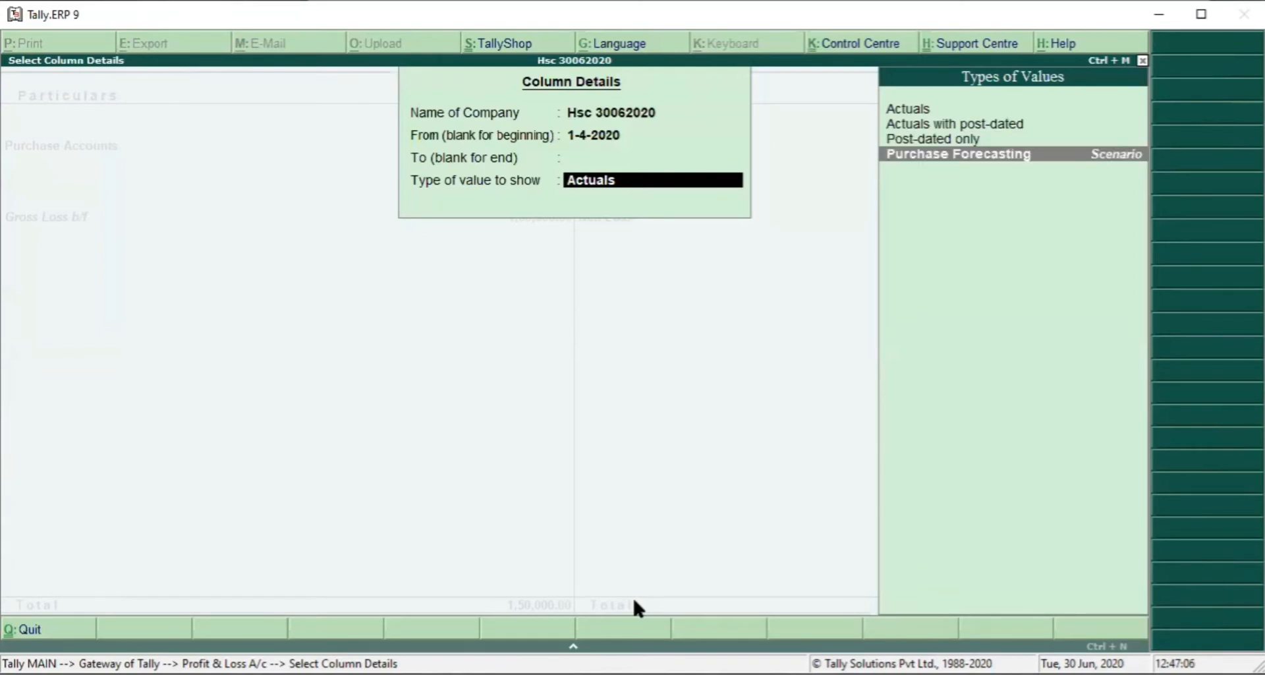
{"action": "key", "text": "Return"}
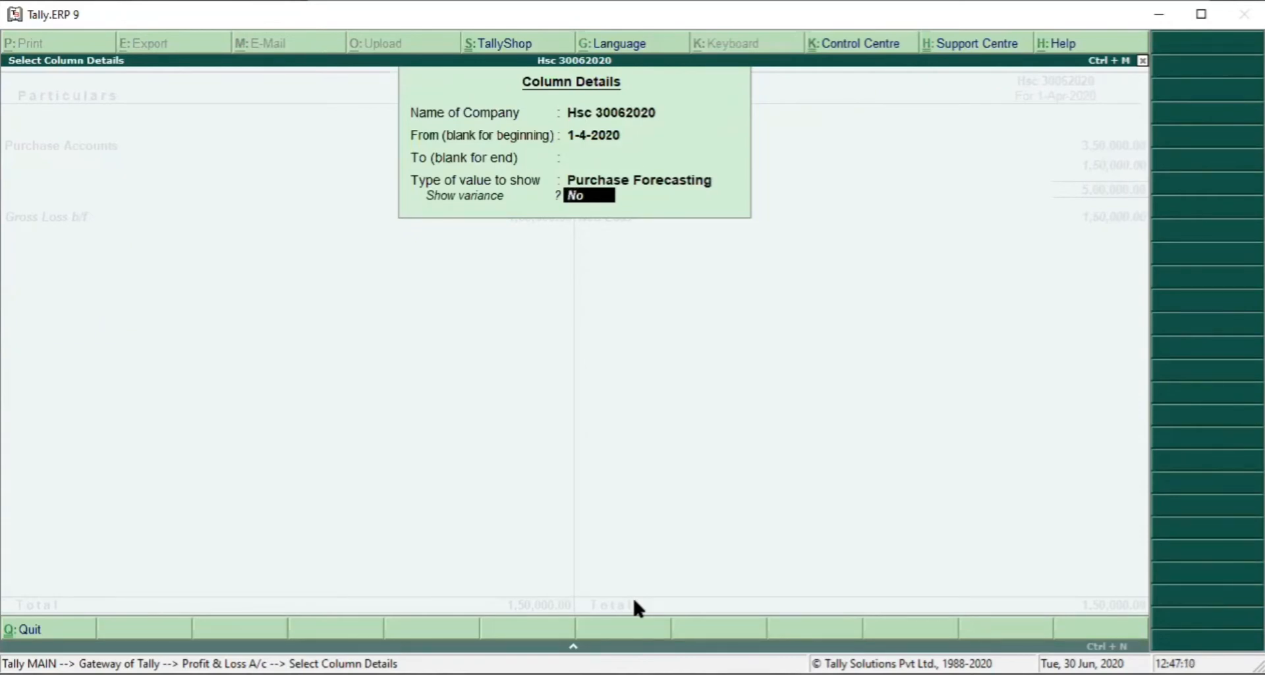
{"action": "type", "text": "y"}
{"action": "key", "text": "Return"}
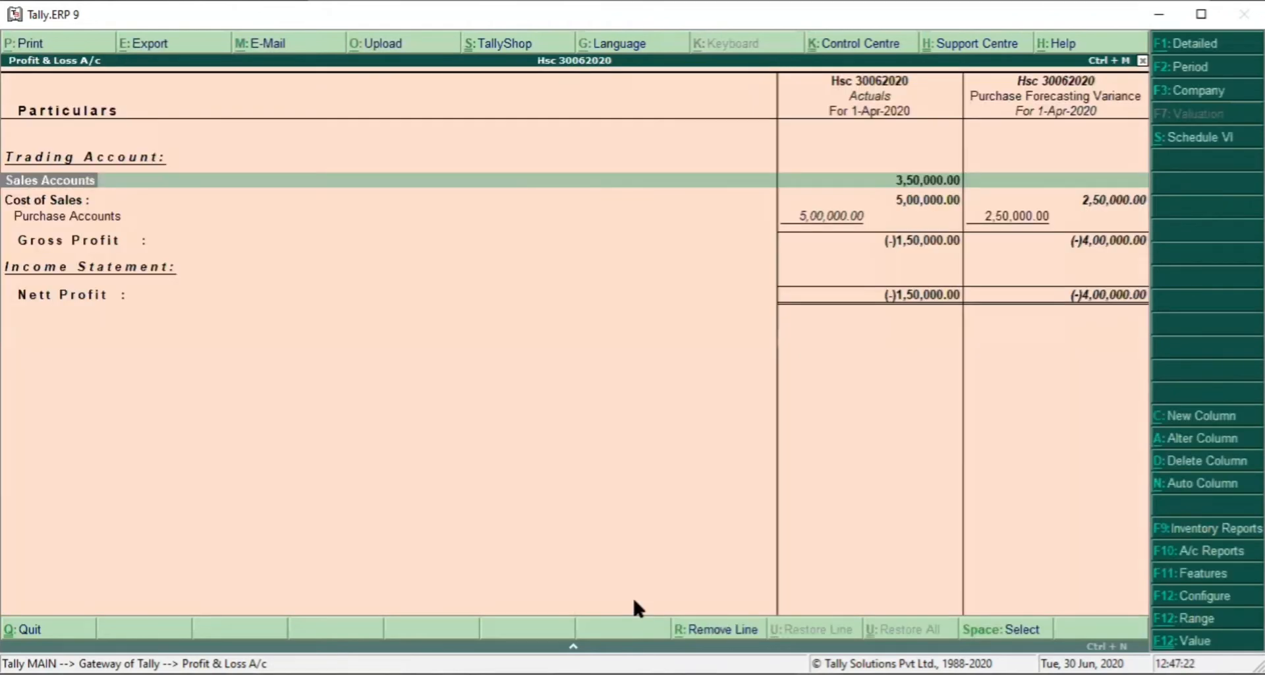
Step: Examine the Cost of Sales lines and drill down from Purchase Accounts to the Purchase ledger's vouchers
{"action": "key", "text": "Down"}
{"action": "key", "text": "Down"}
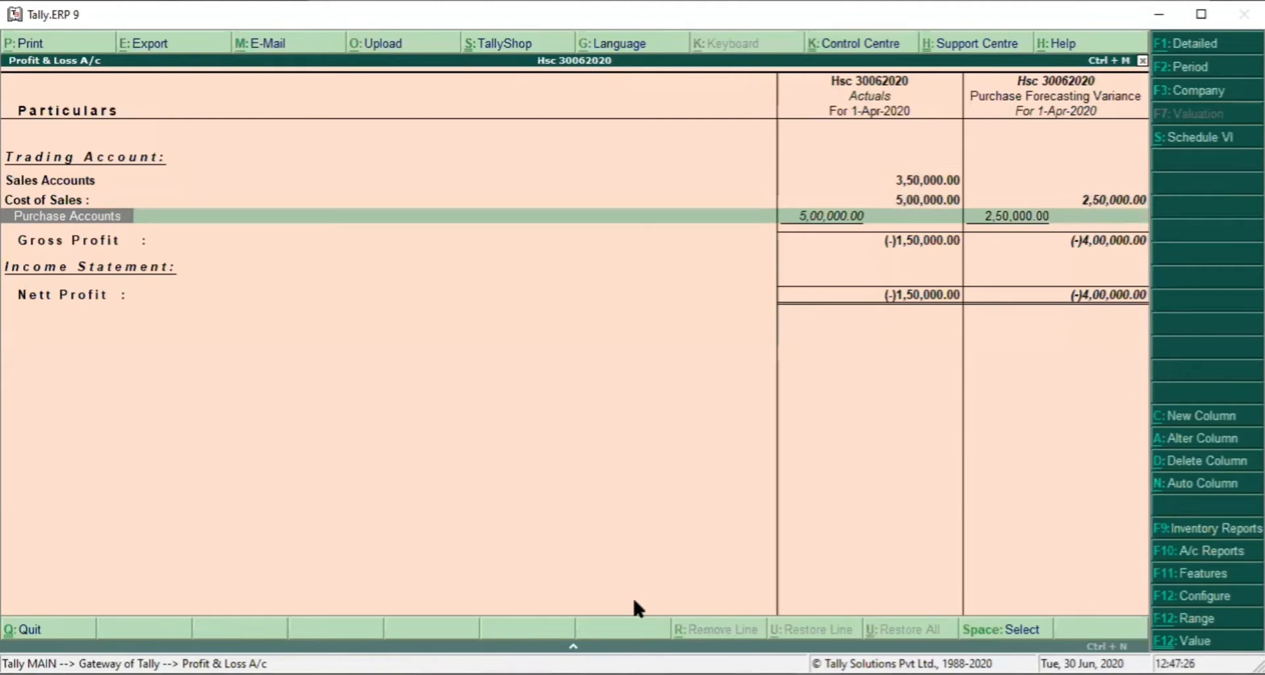
{"action": "key", "text": "Up"}
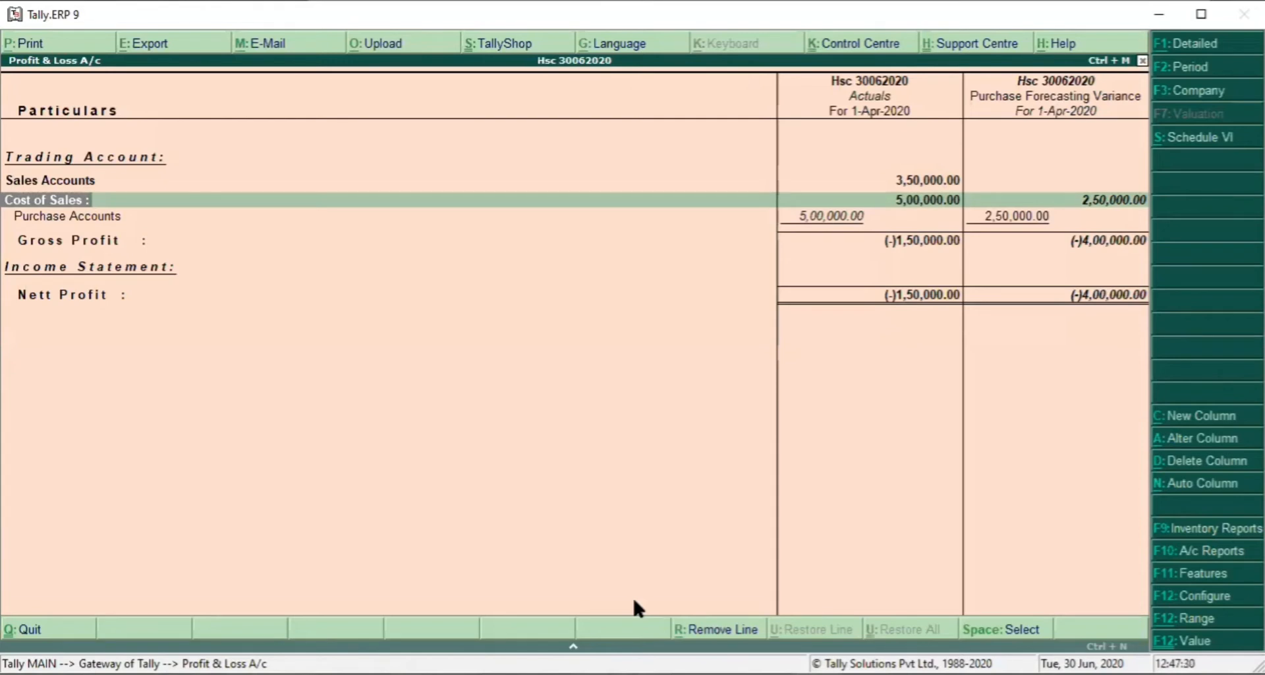
{"action": "key", "text": "Down"}
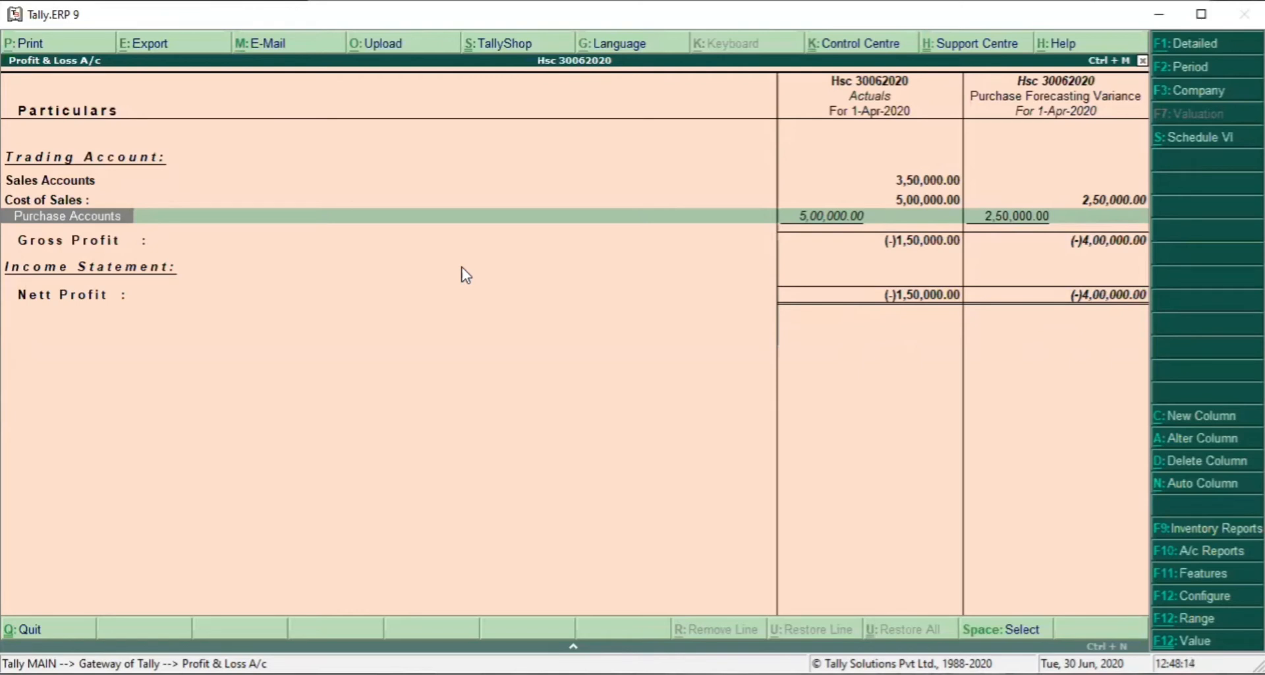
{"action": "double_click", "coordinate": [1109, 213]}
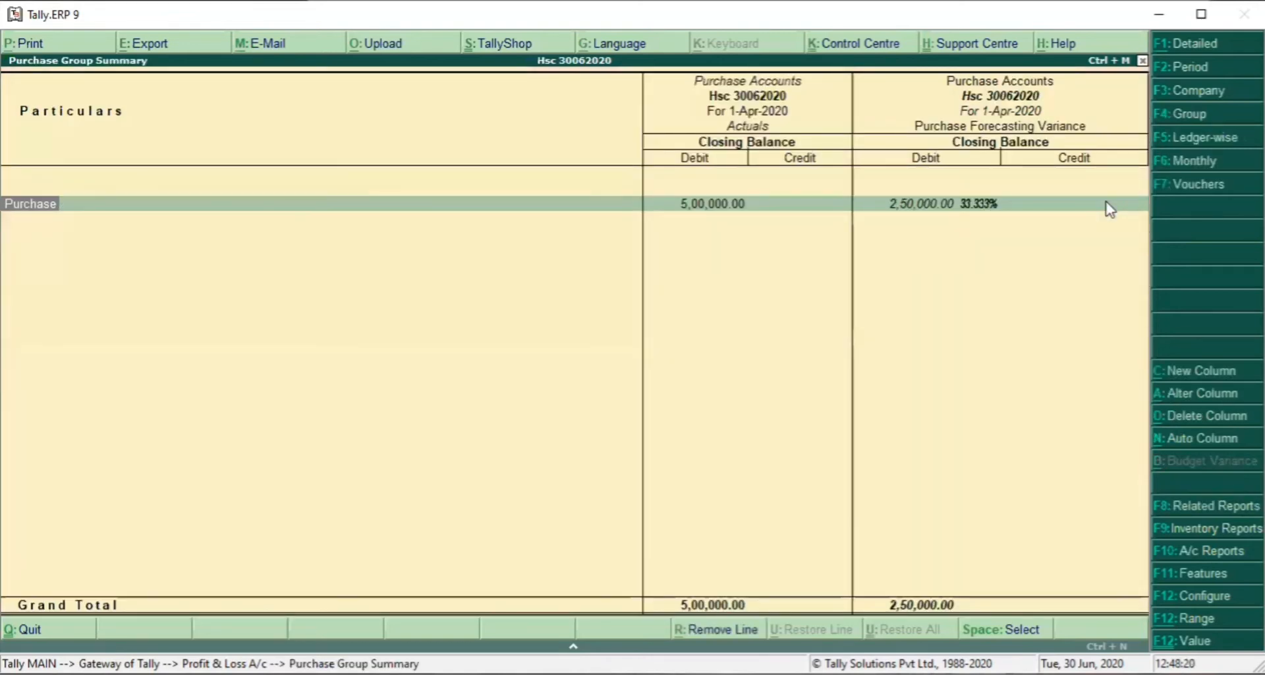
{"action": "double_click", "coordinate": [1106, 206]}
{"action": "key", "text": "Return"}
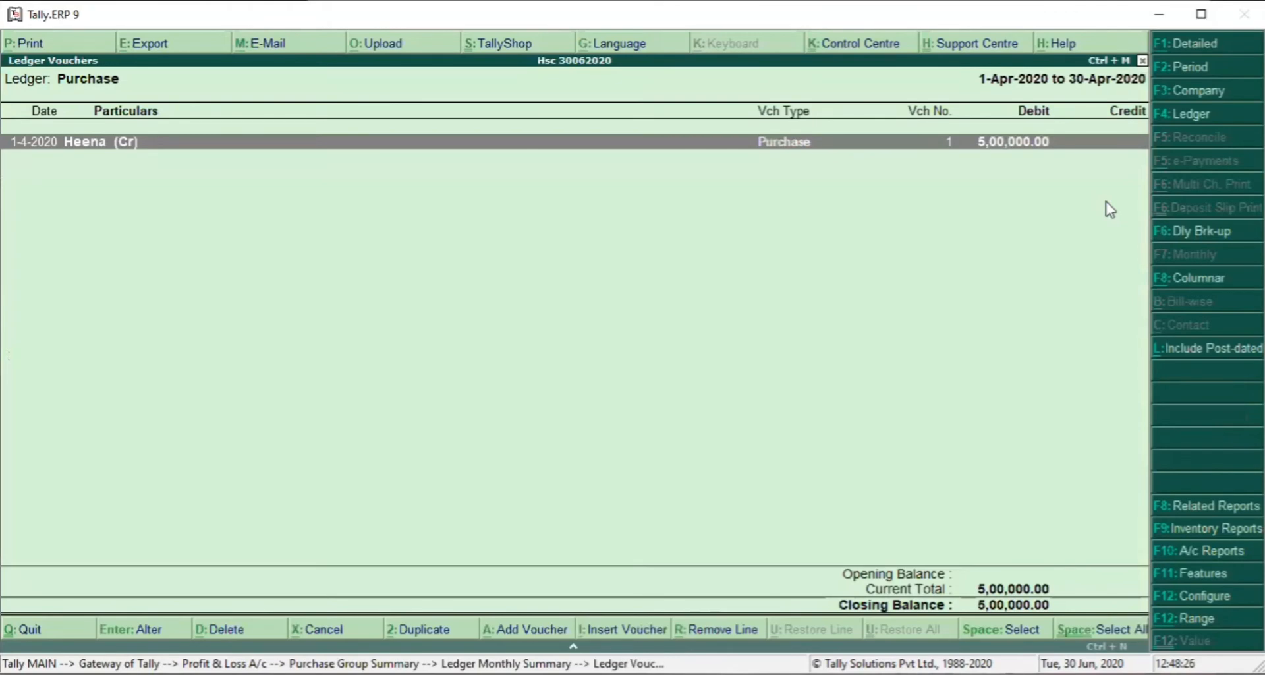
Step: Leave the Profit & Loss A/c and open the Day Book
{"action": "key", "text": "Escape"}
{"action": "key", "text": "Escape"}
{"action": "key", "text": "Escape"}
{"action": "key", "text": "Escape"}
{"action": "key", "text": "Escape"}
{"action": "key", "text": "Escape"}
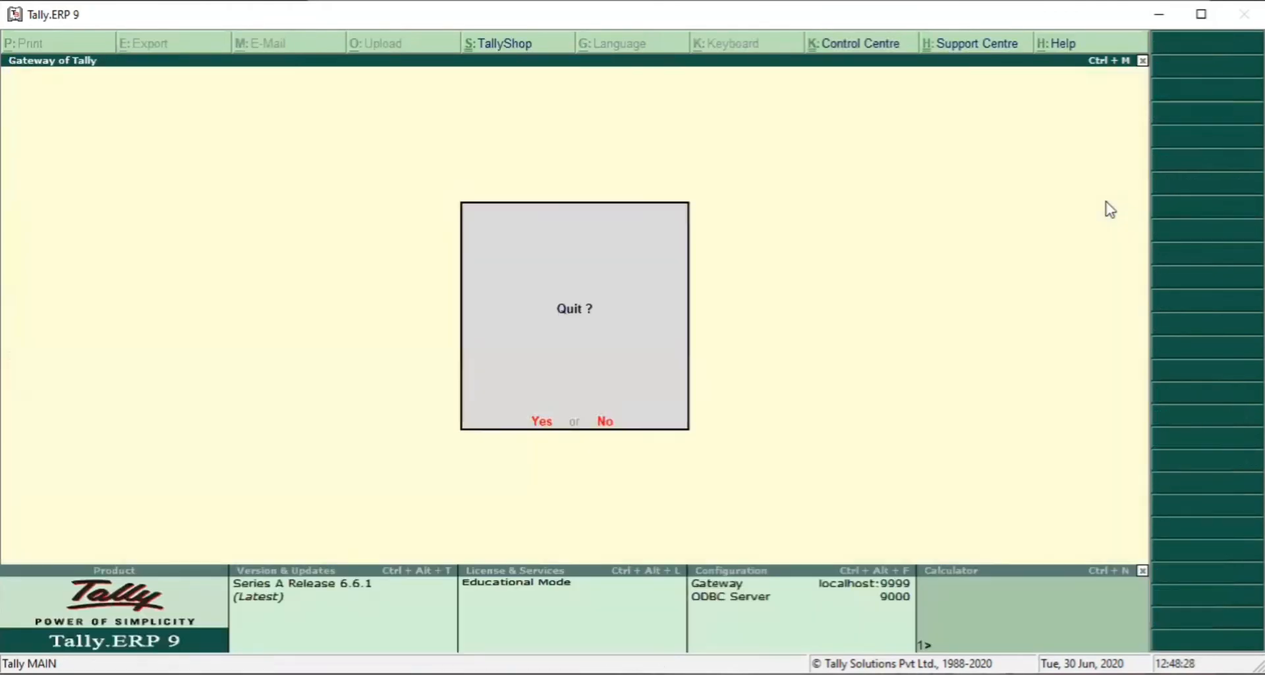
{"action": "key", "text": "d"}
{"action": "key", "text": "y"}
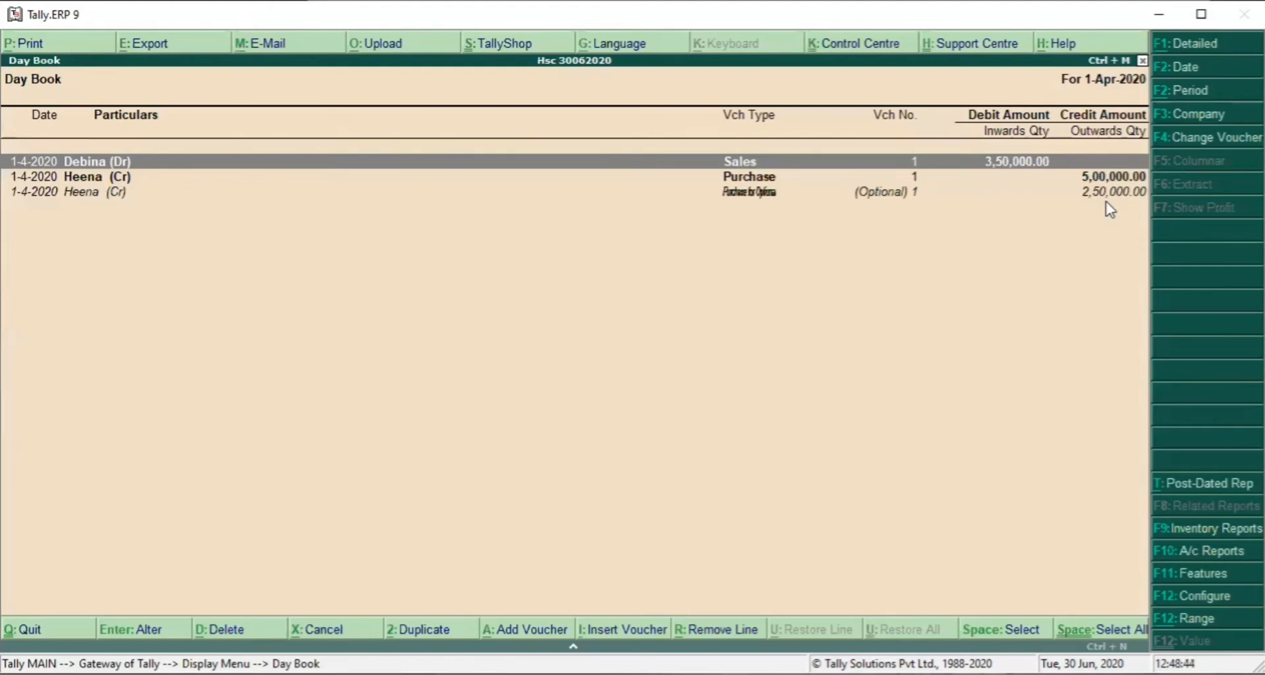
Step: Return to the Gateway of Tally and reopen the Day Book
{"action": "key", "text": "Escape"}
{"action": "key", "text": "Escape"}
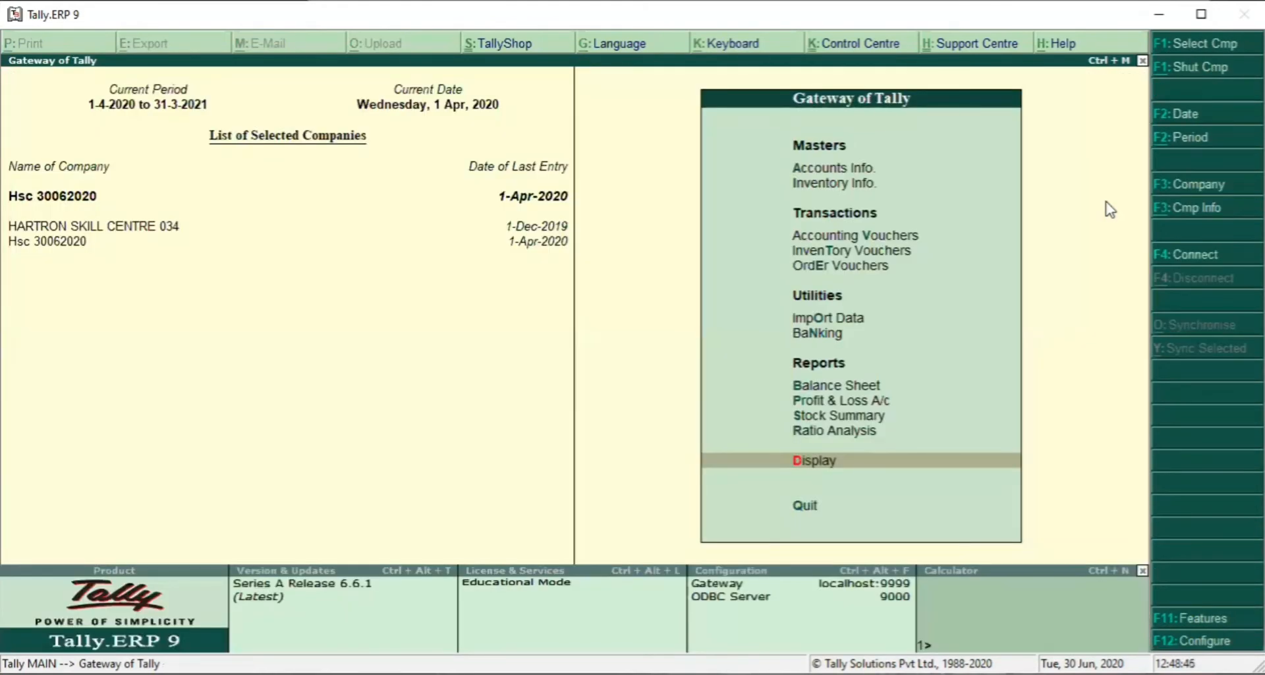
{"action": "key", "text": "Return"}
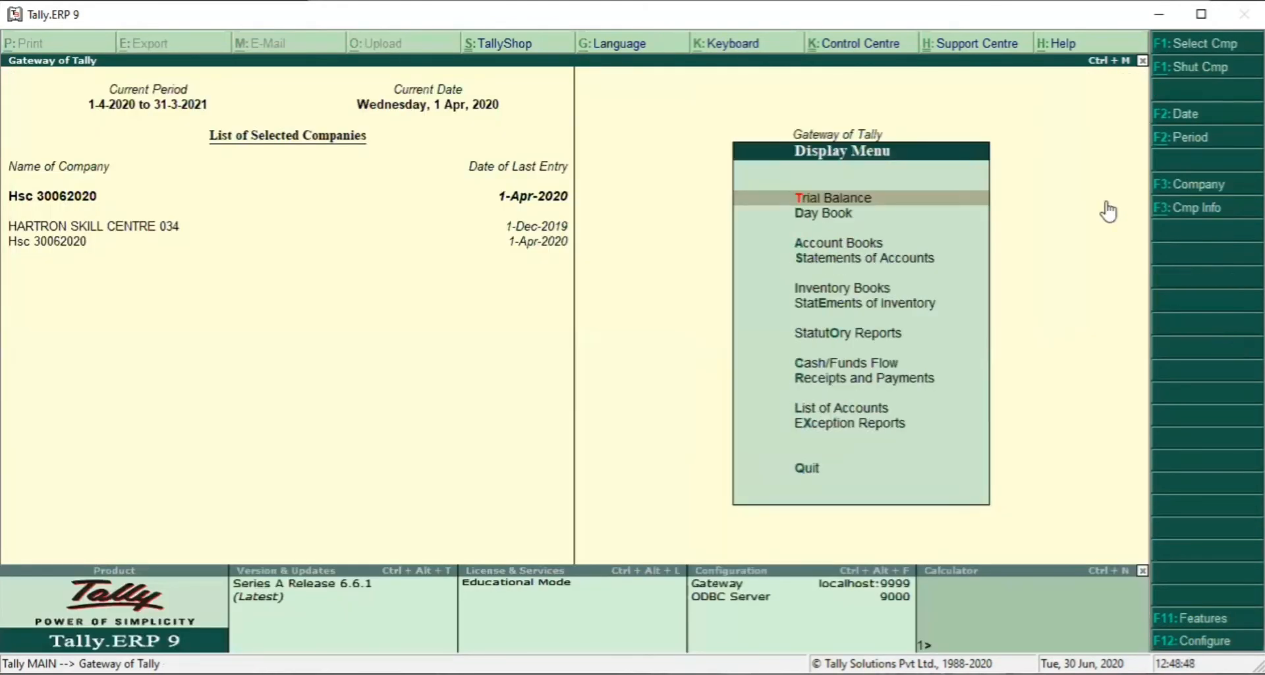
{"action": "key", "text": "d"}
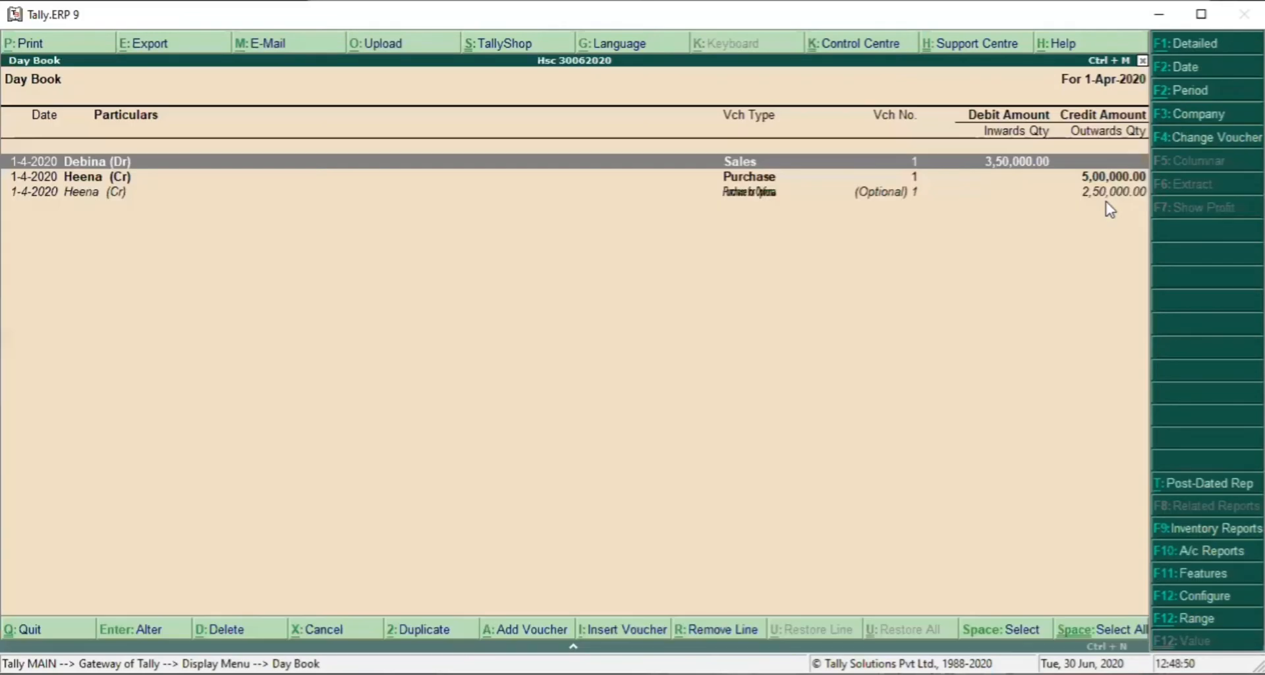
{"action": "key", "text": "Escape"}
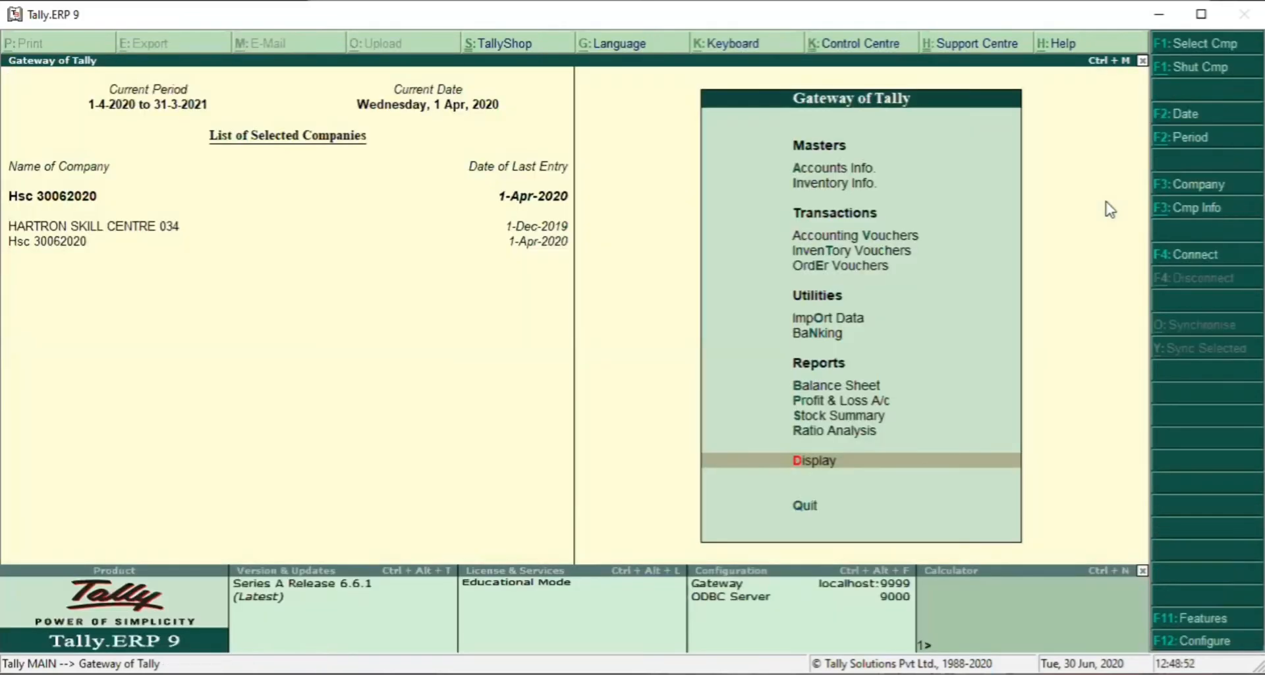
{"action": "key", "text": "Return"}
{"action": "key", "text": "d"}
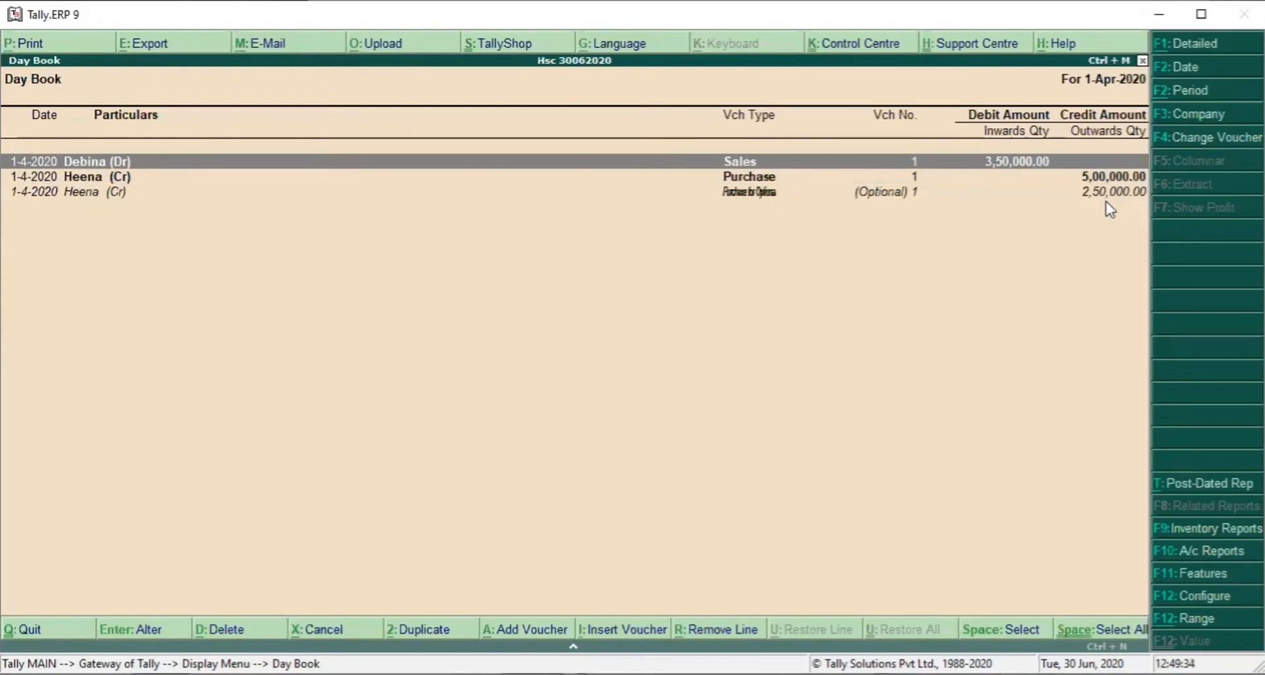
Step: Compare the sales, regular purchase and optional purchase vouchers in the Day Book
{"action": "key", "text": "Down"}
{"action": "key", "text": "Down"}
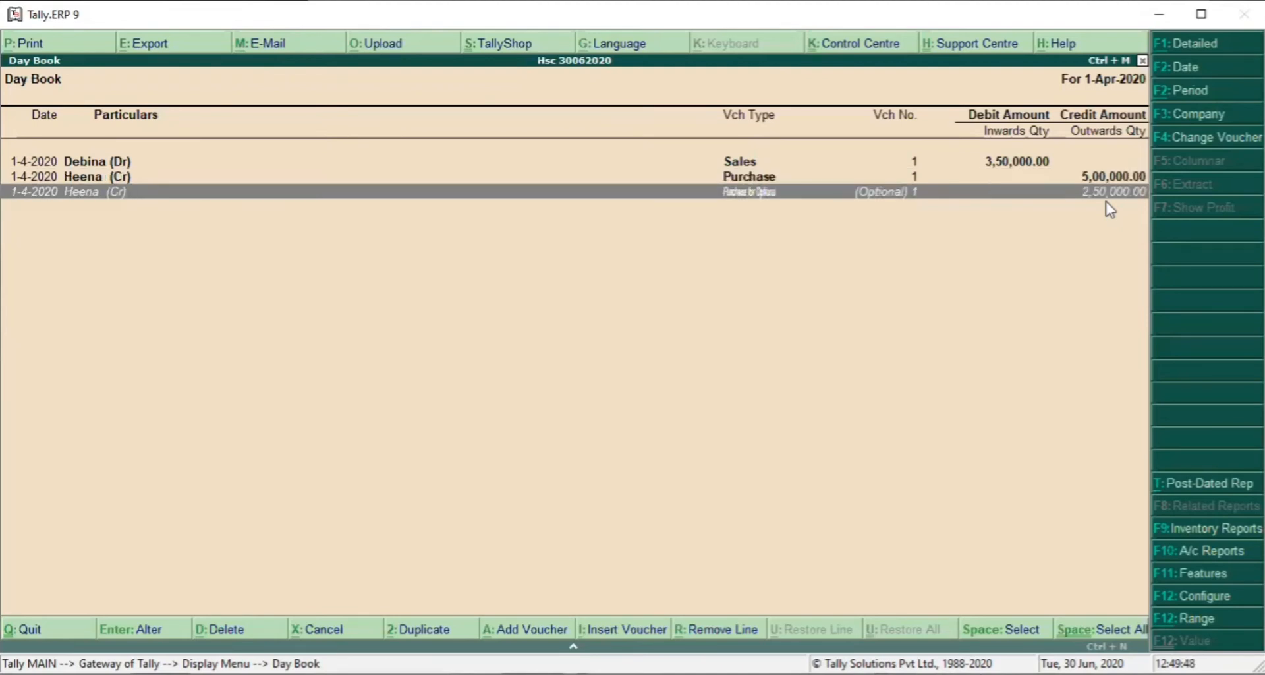
{"action": "key", "text": "Up"}
{"action": "key", "text": "Up"}
{"action": "key", "text": "Down"}
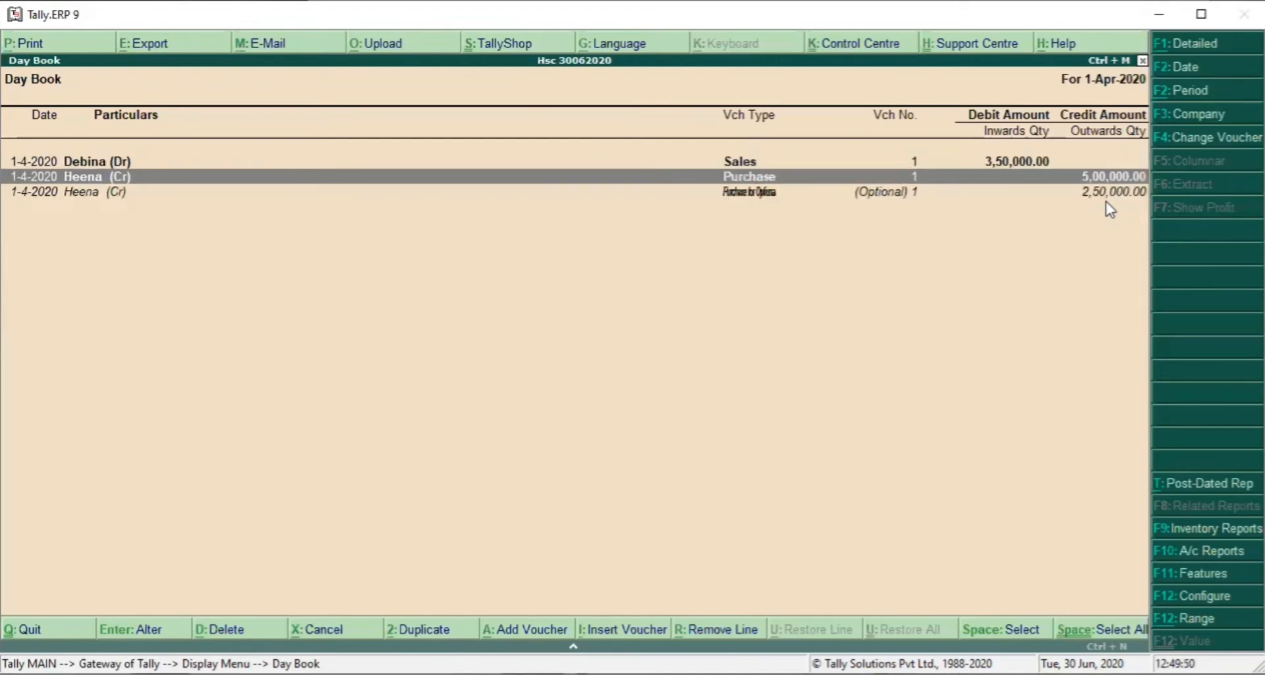
{"action": "key", "text": "Up"}
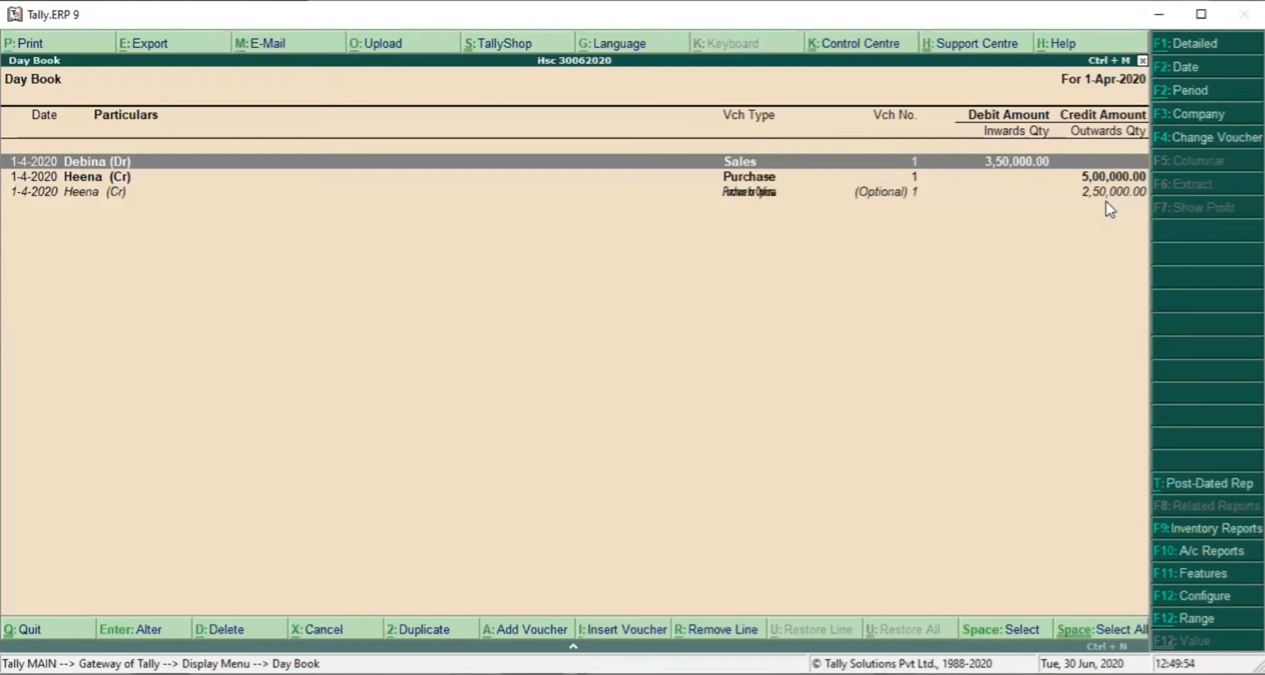
Step: Add a sales voucher from the Day Book with reference d/8, the existing debtor as party and Sales as the sales ledger
{"action": "key", "text": "Down"}
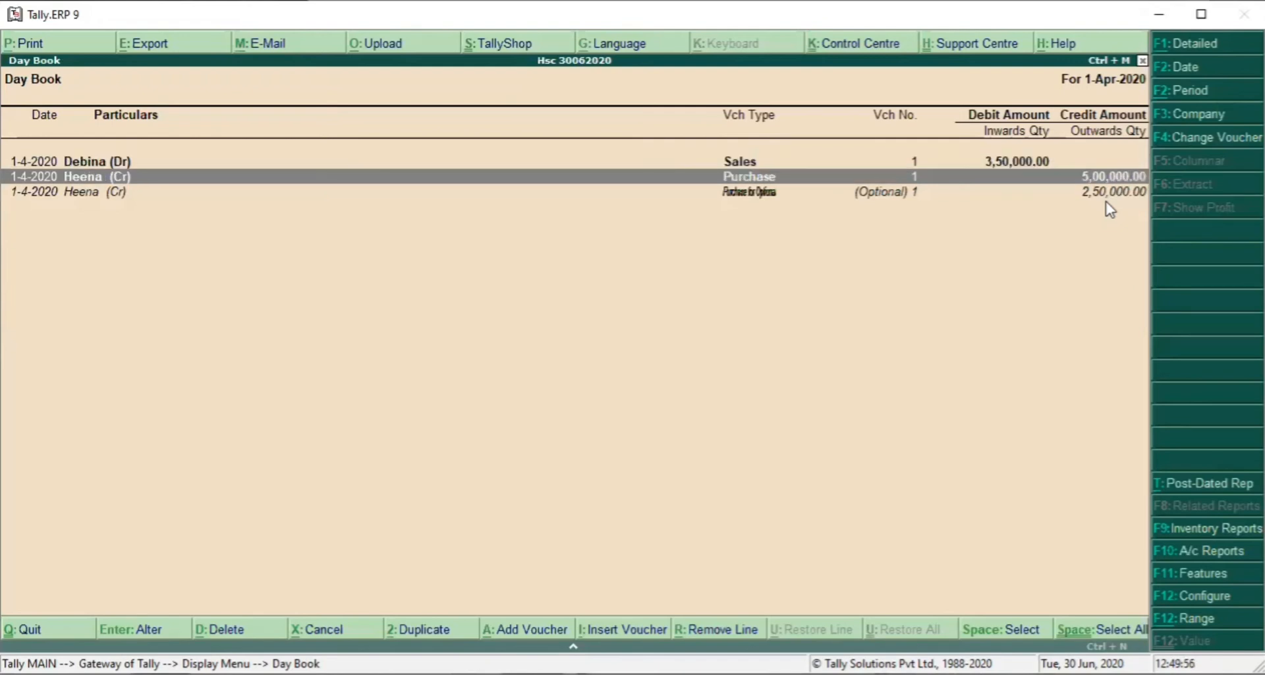
{"action": "key", "text": "Up"}
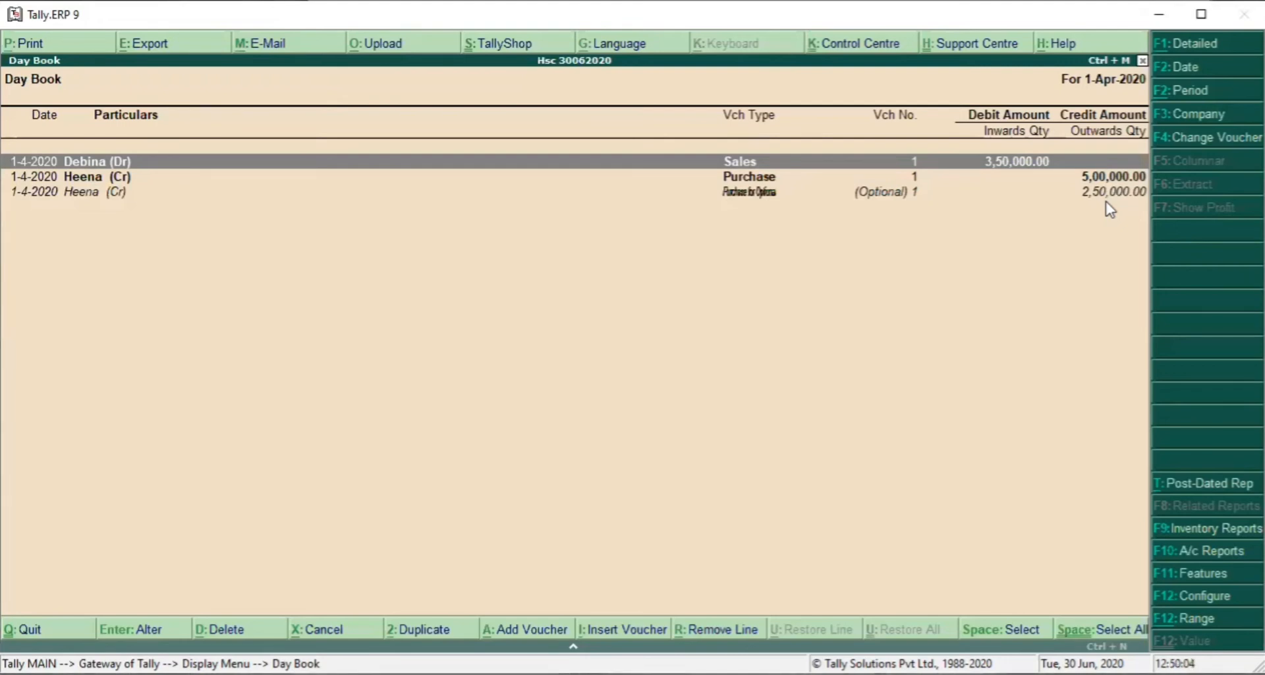
{"action": "key", "text": "alt+a"}
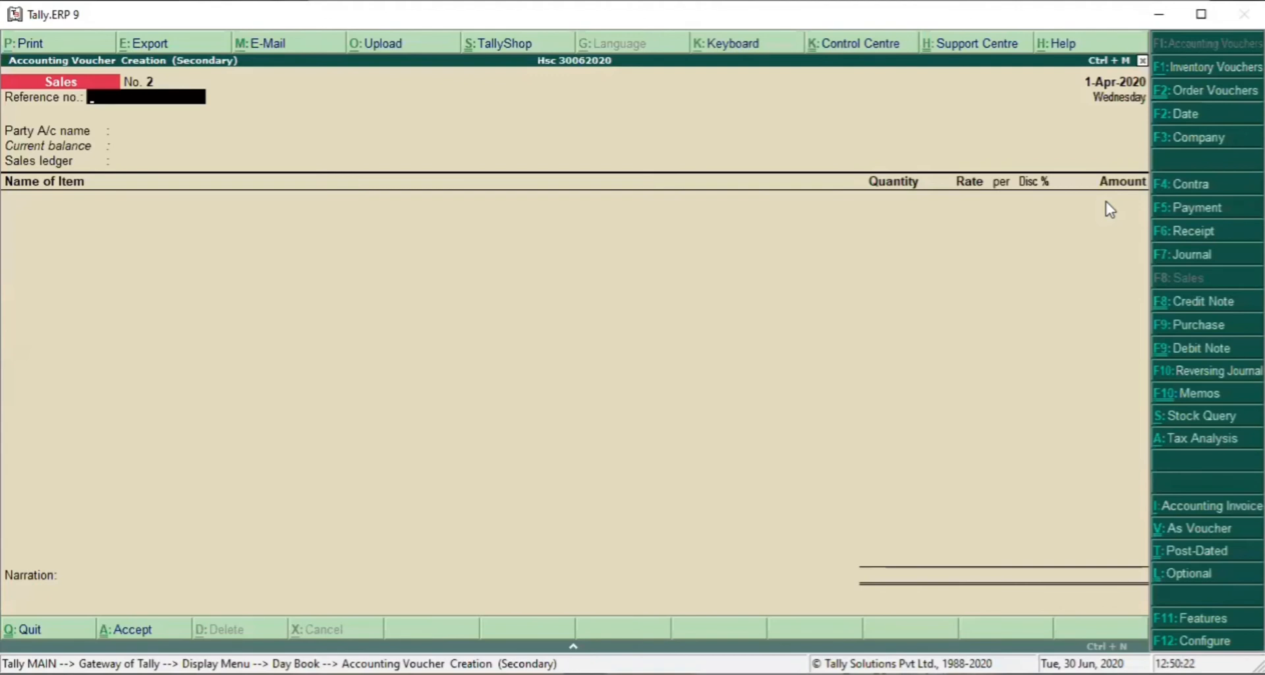
{"action": "type", "text": "d/8"}
{"action": "key", "text": "Return"}
{"action": "key", "text": "Down"}
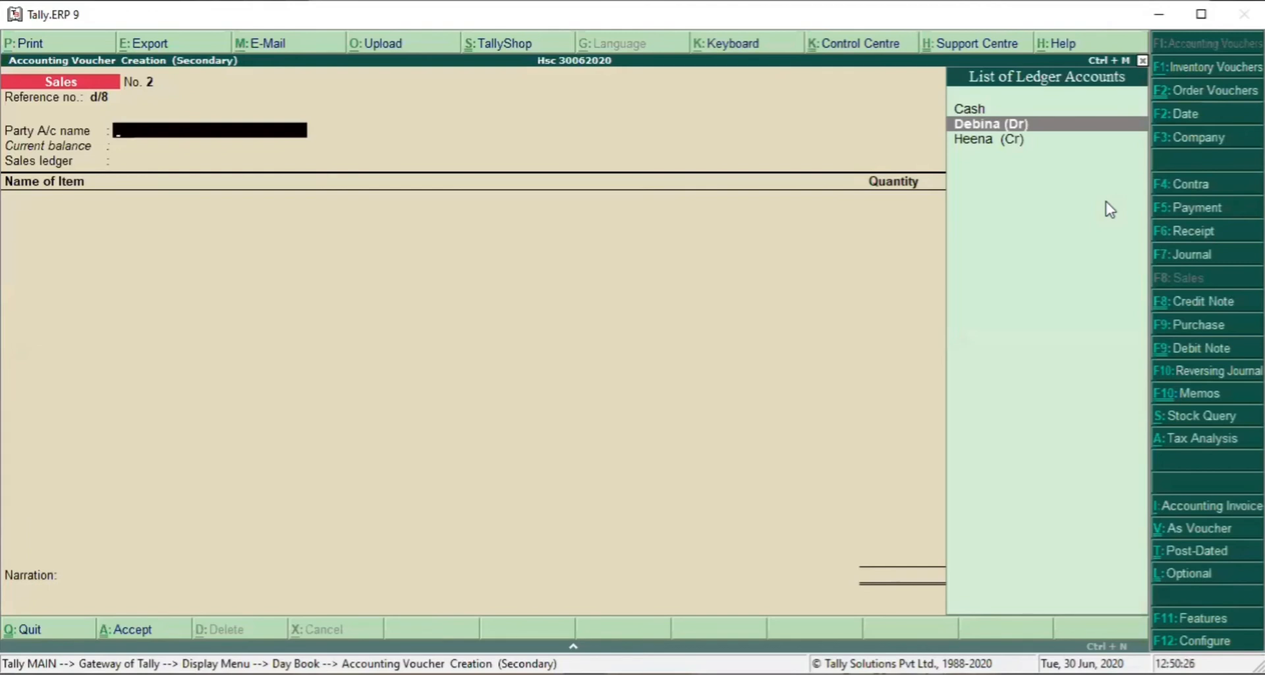
{"action": "key", "text": "Return"}
{"action": "key", "text": "ctrl+a"}
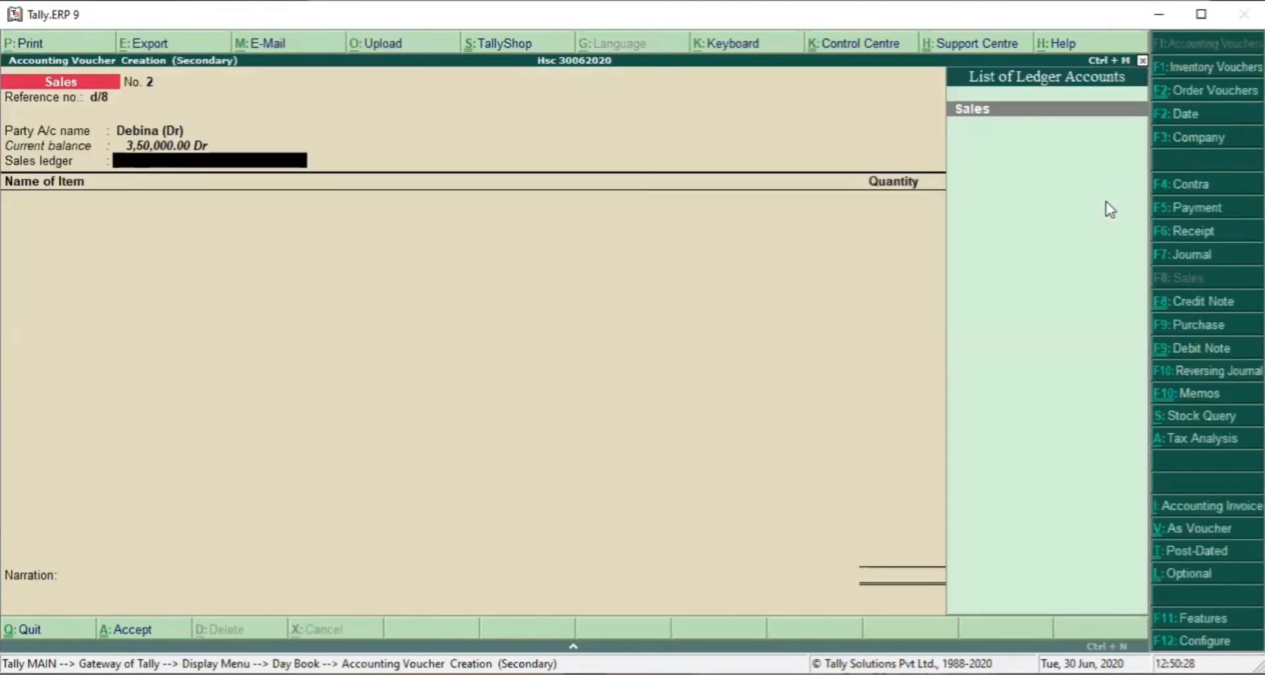
{"action": "key", "text": "Return"}
Step: Bill 10 pcs of Computer from Main Location at 35,000 per piece and save the sales voucher
{"action": "type", "text": "C"}
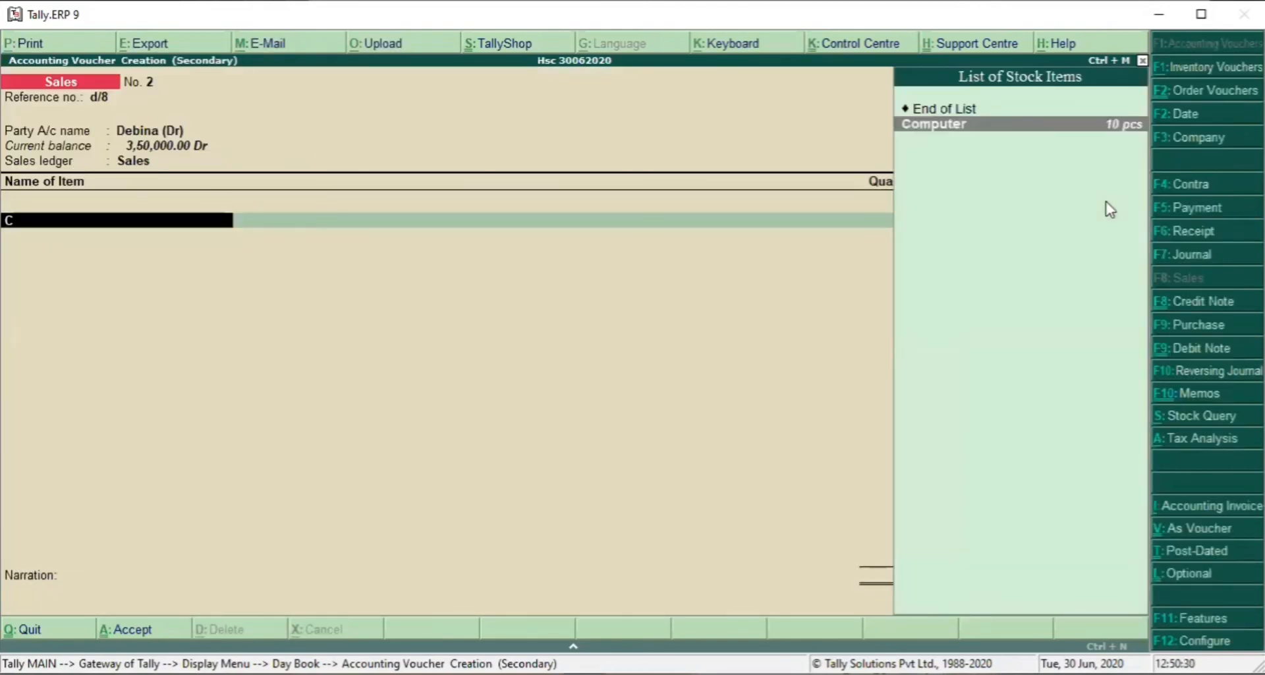
{"action": "key", "text": "Return"}
{"action": "key", "text": "Return"}
{"action": "key", "text": "Return"}
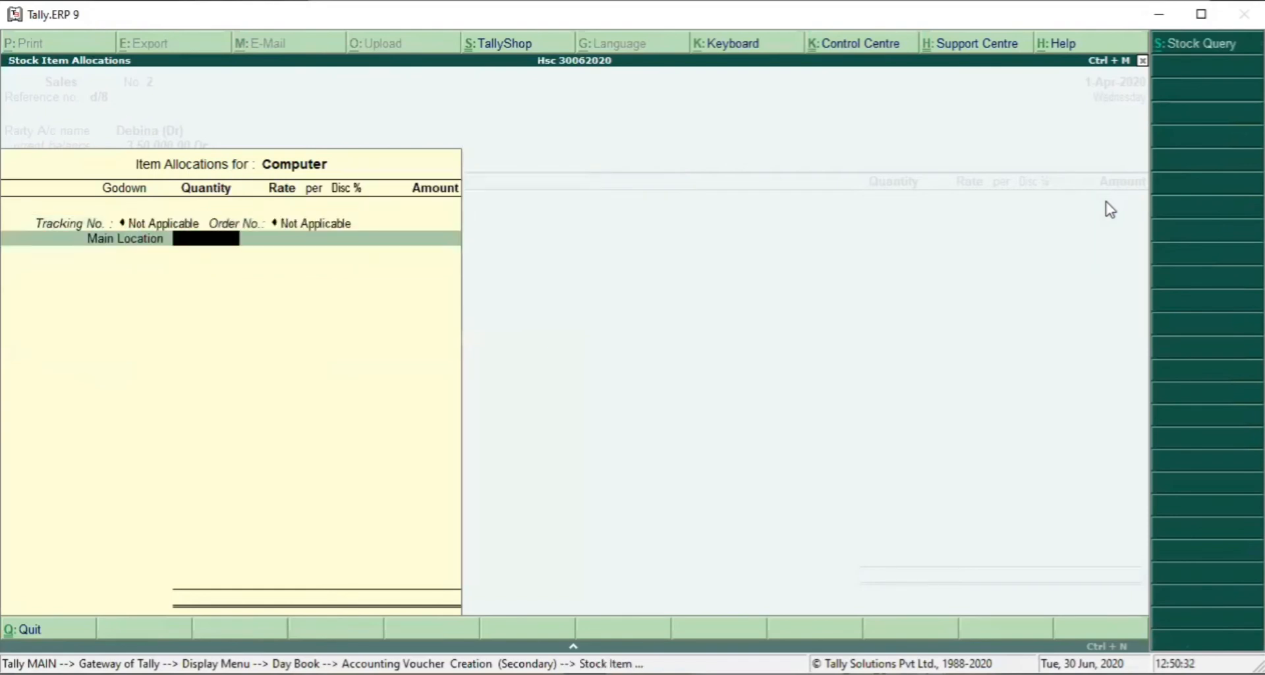
{"action": "type", "text": "10"}
{"action": "key", "text": "Return"}
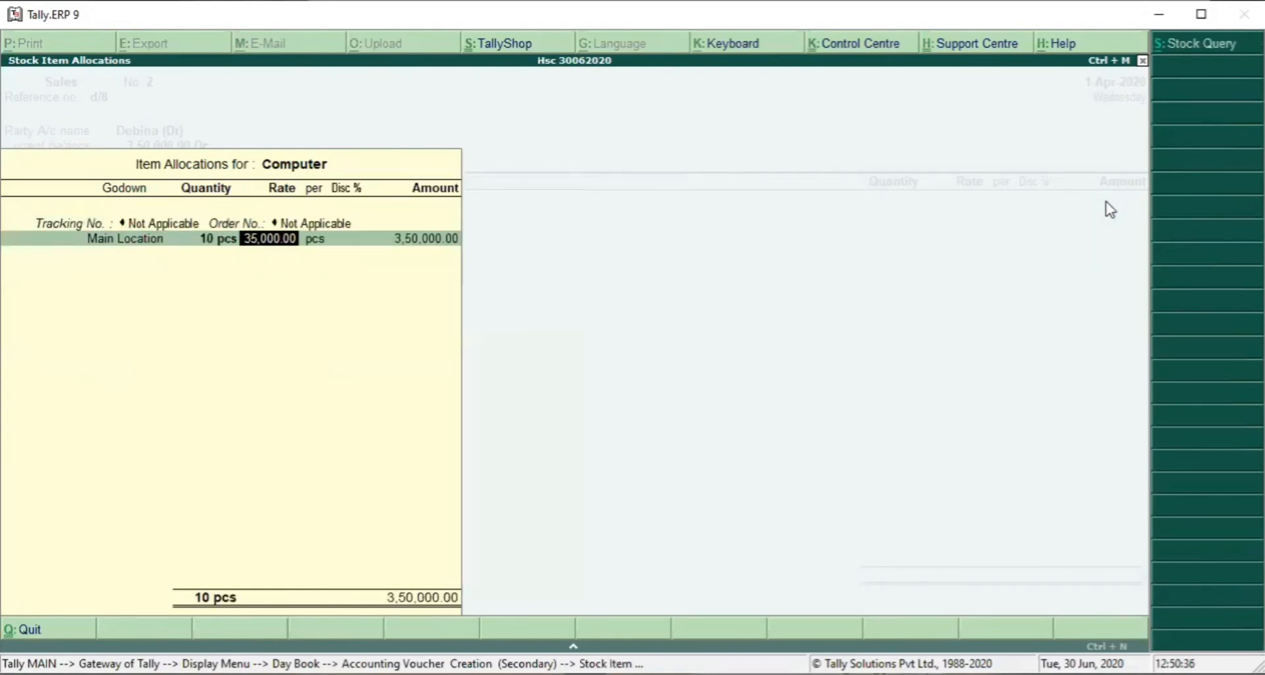
{"action": "key", "text": "Return"}
{"action": "key", "text": "Return"}
{"action": "key", "text": "Return"}
{"action": "key", "text": "Return"}
{"action": "key", "text": "Return"}
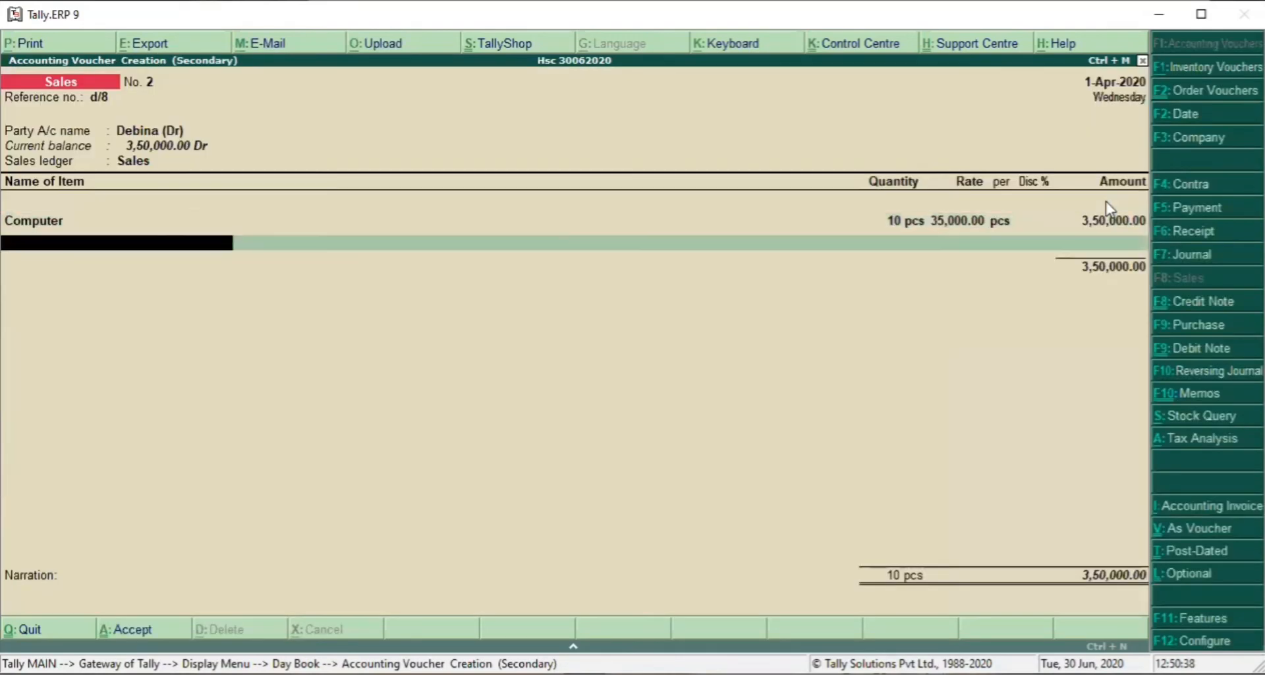
{"action": "key", "text": "Return"}
{"action": "key", "text": "Return"}
{"action": "key", "text": "Return"}
{"action": "key", "text": "Return"}
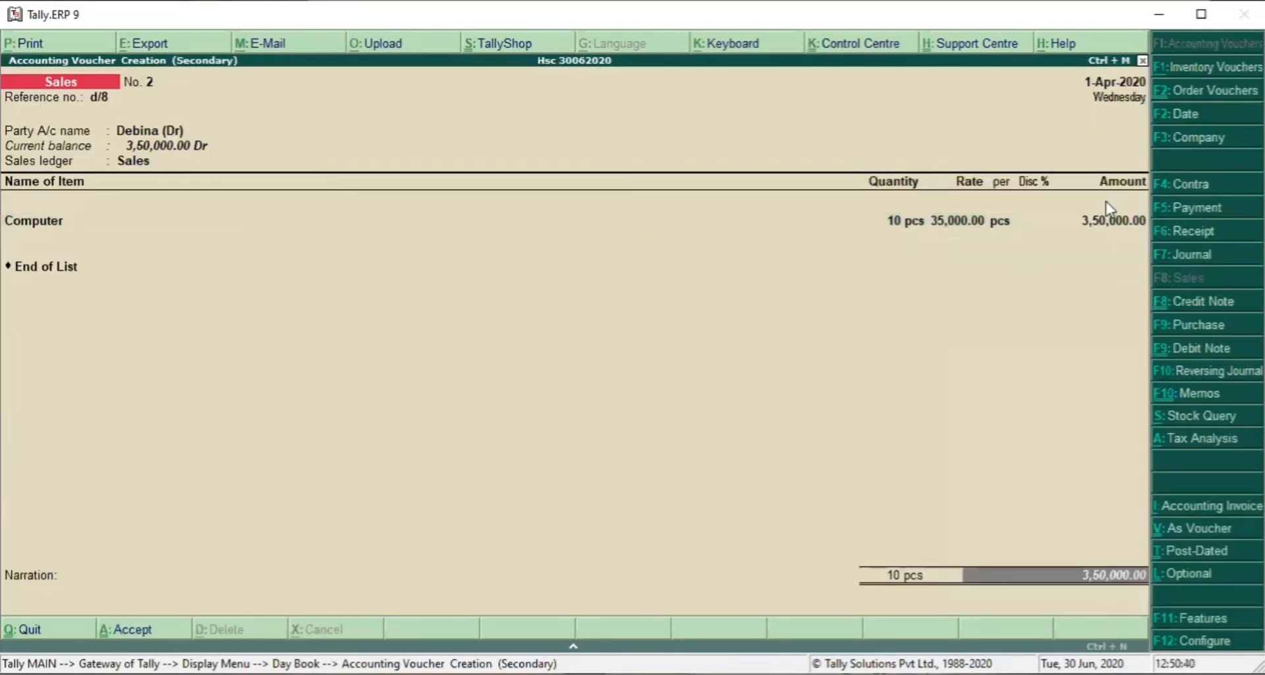
{"action": "key", "text": "Return"}
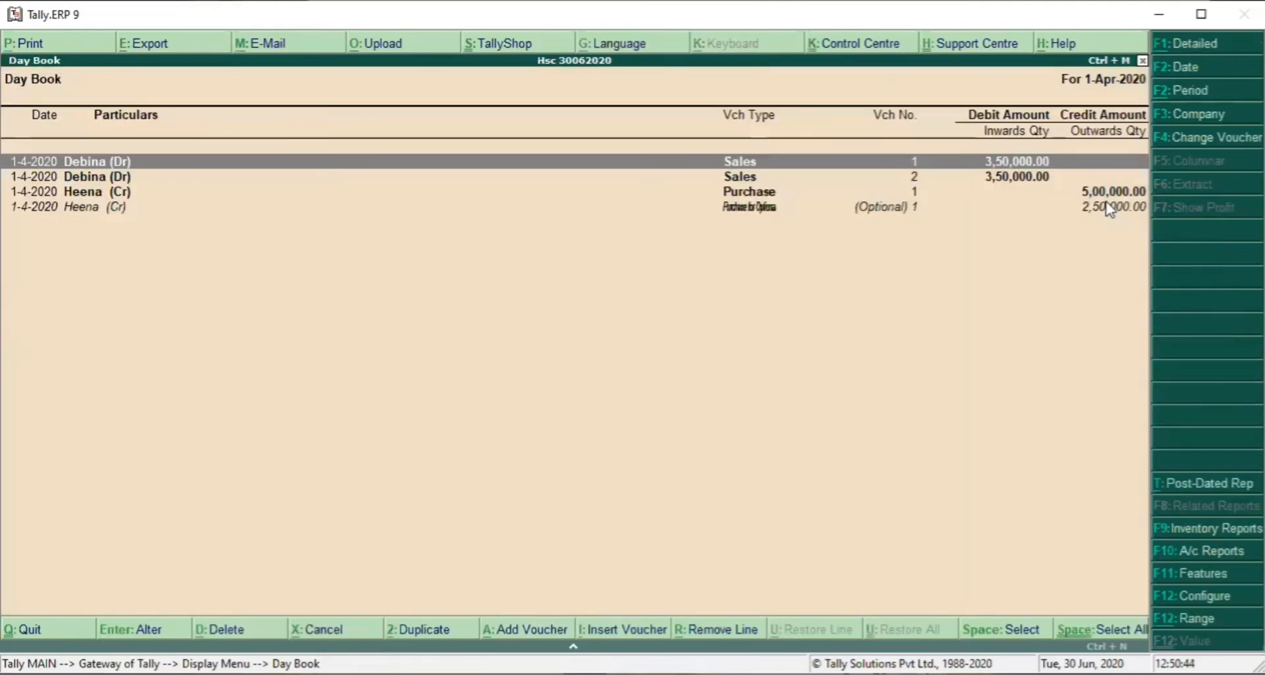
Step: Review the two sales vouchers against the regular and optional purchase vouchers in the Day Book
{"action": "key", "text": "Down"}
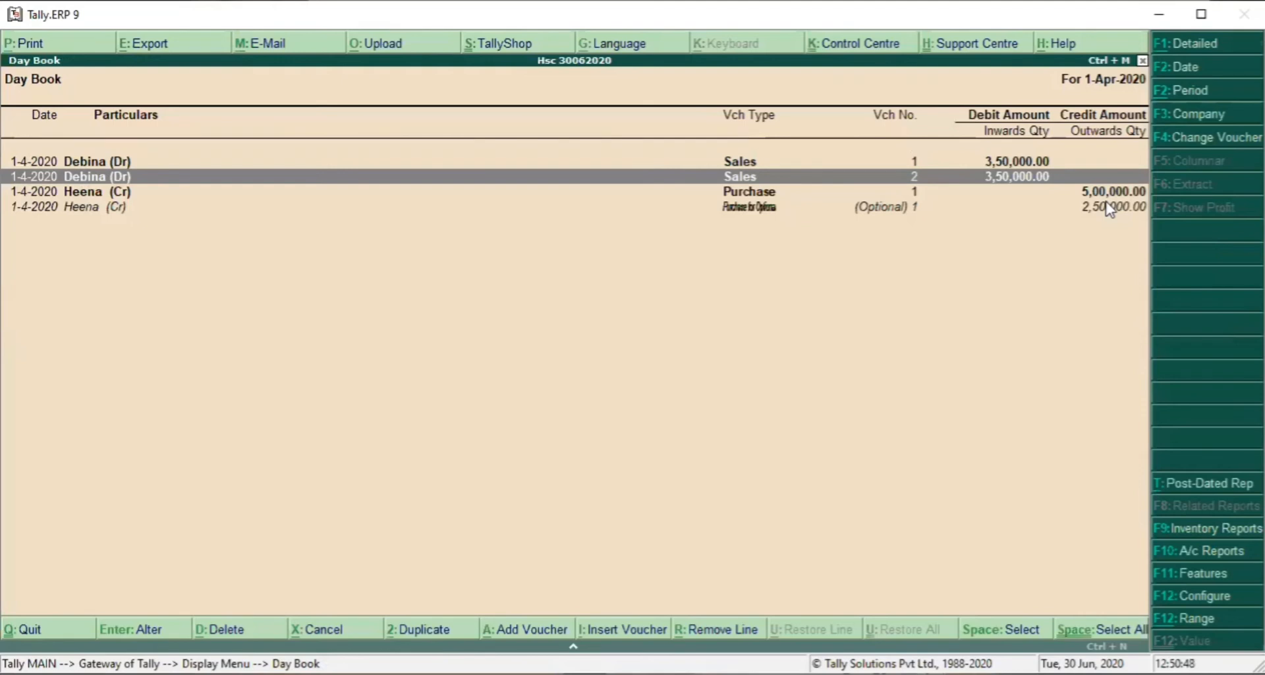
{"action": "key", "text": "Down"}
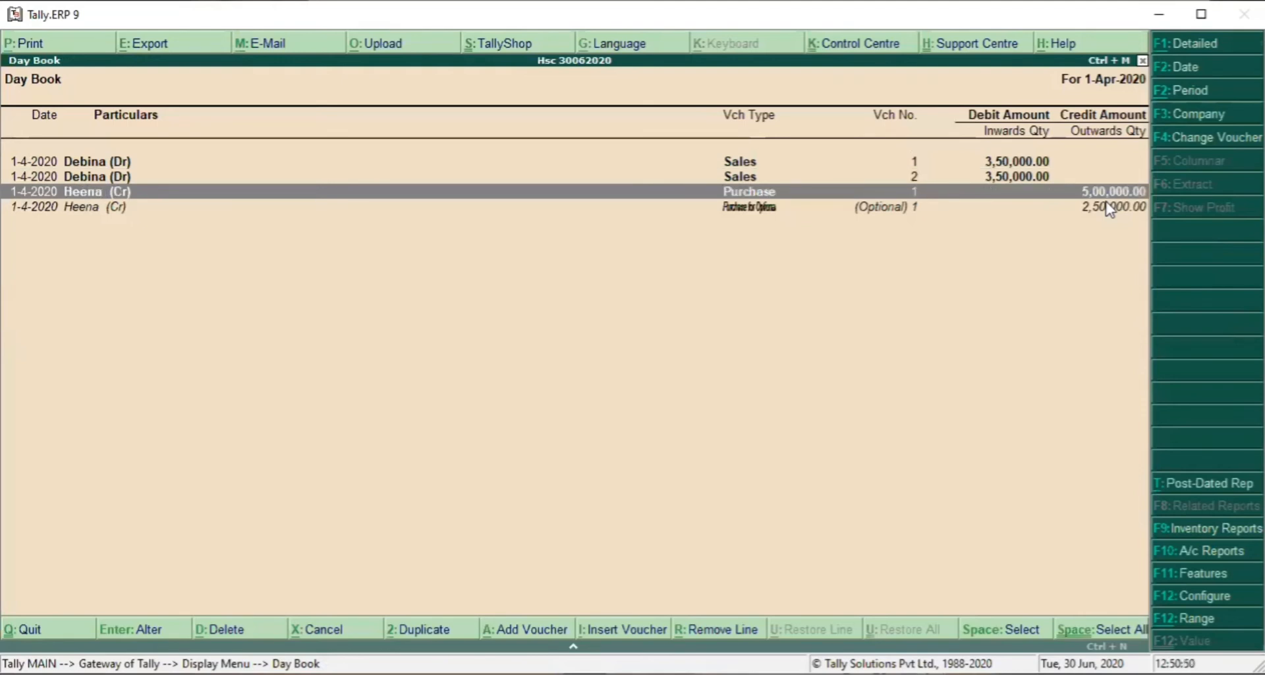
{"action": "key", "text": "Up"}
{"action": "key", "text": "Down"}
{"action": "key", "text": "Down"}
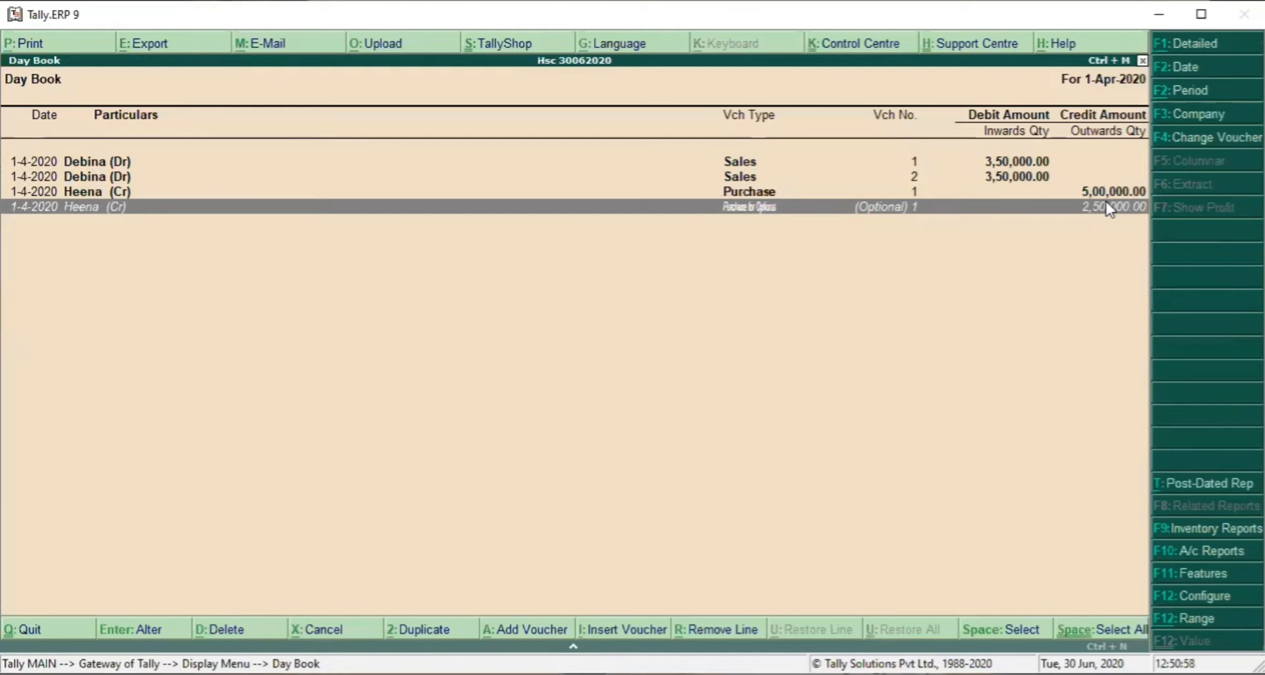
Step: Open the Profit & Loss A/c and add a Hsc 30062020 column for the Purchase Forecasting scenario with Show variance set to Yes
{"action": "key", "text": "Escape"}
{"action": "key", "text": "Escape"}
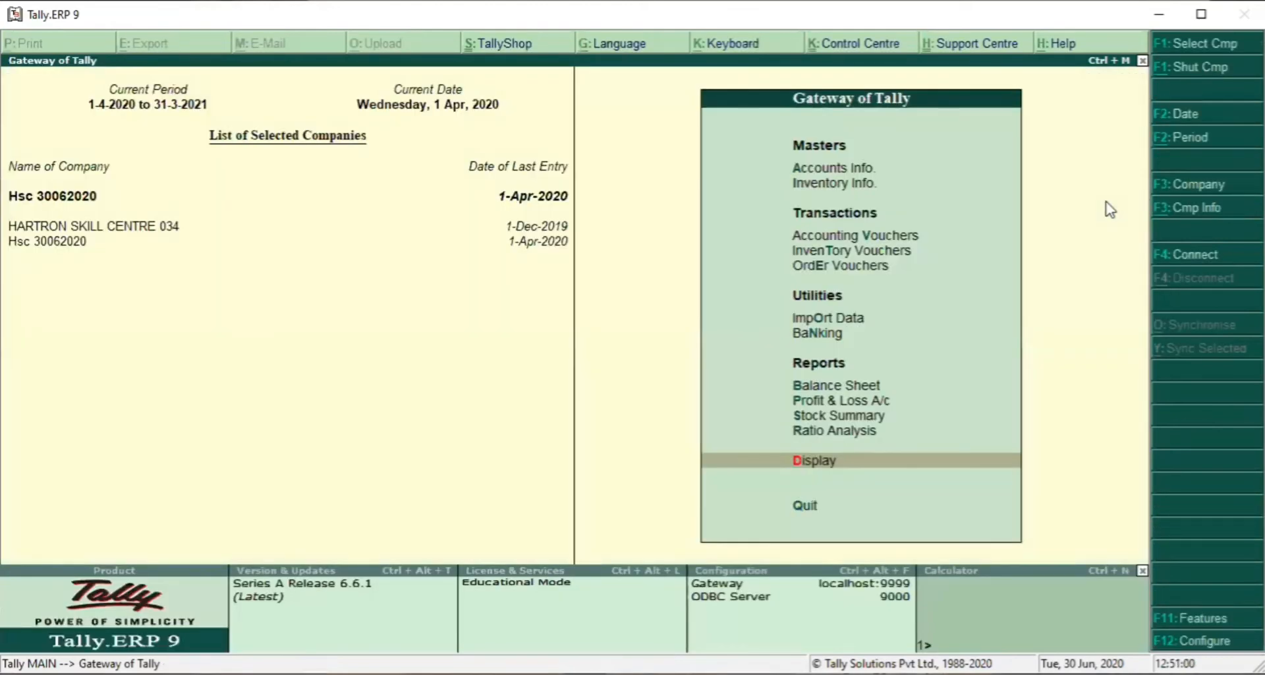
{"action": "key", "text": "p"}
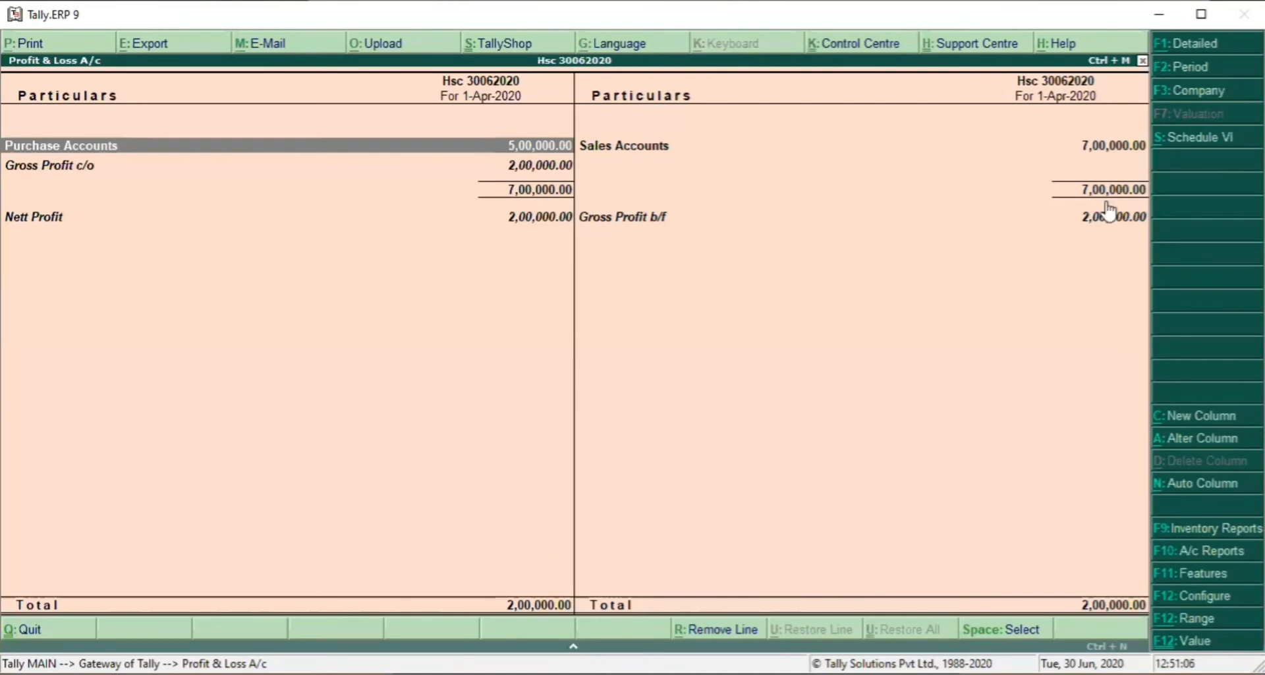
{"action": "key", "text": "alt+c"}
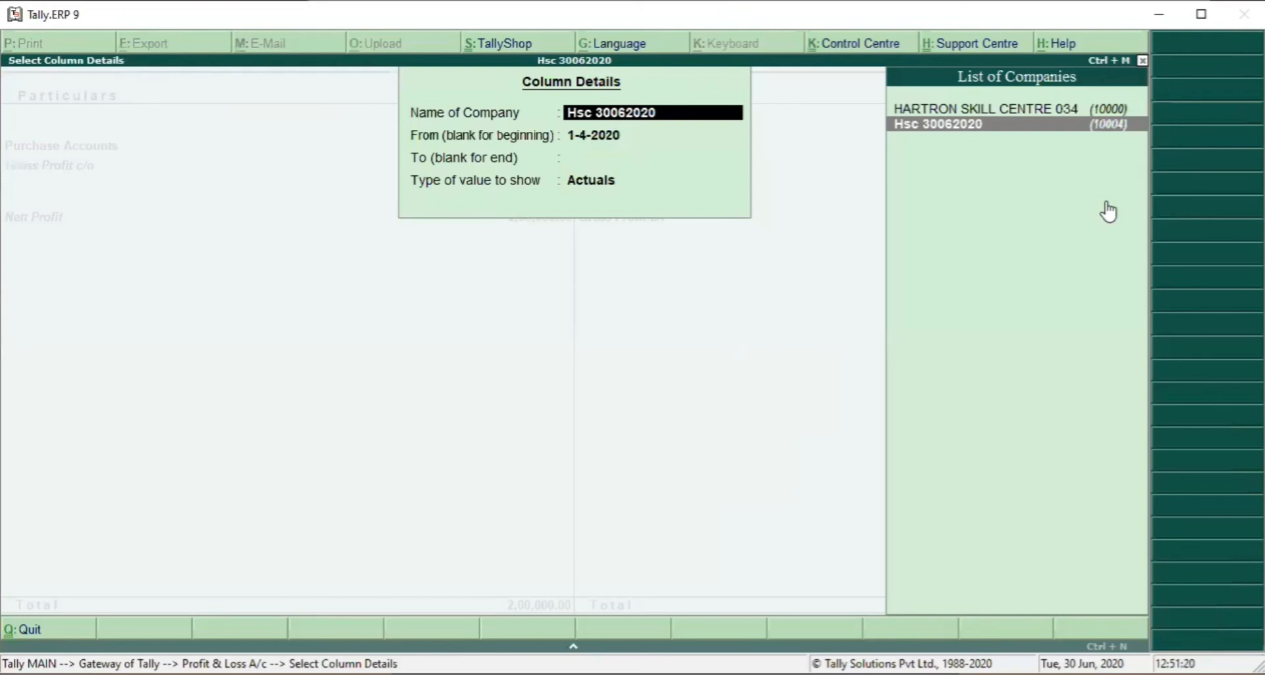
{"action": "key", "text": "Return"}
{"action": "key", "text": "Return"}
{"action": "key", "text": "Return"}
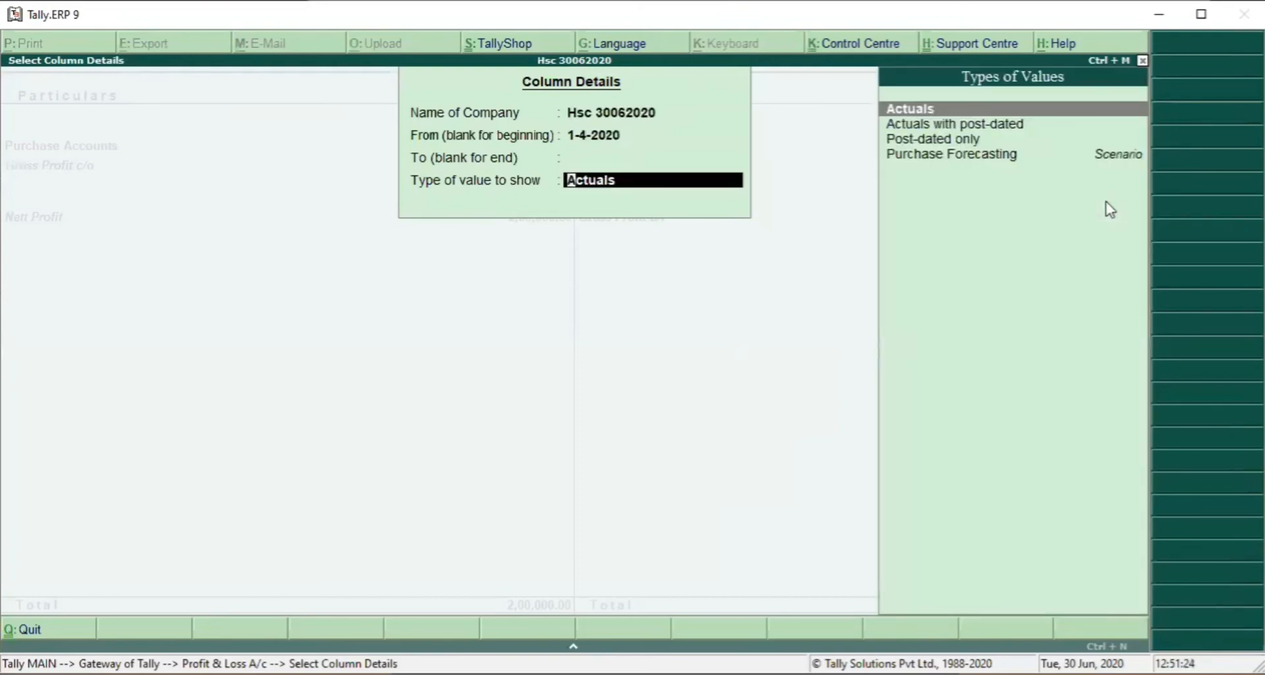
{"action": "key", "text": "Down"}
{"action": "key", "text": "Down"}
{"action": "key", "text": "Down"}
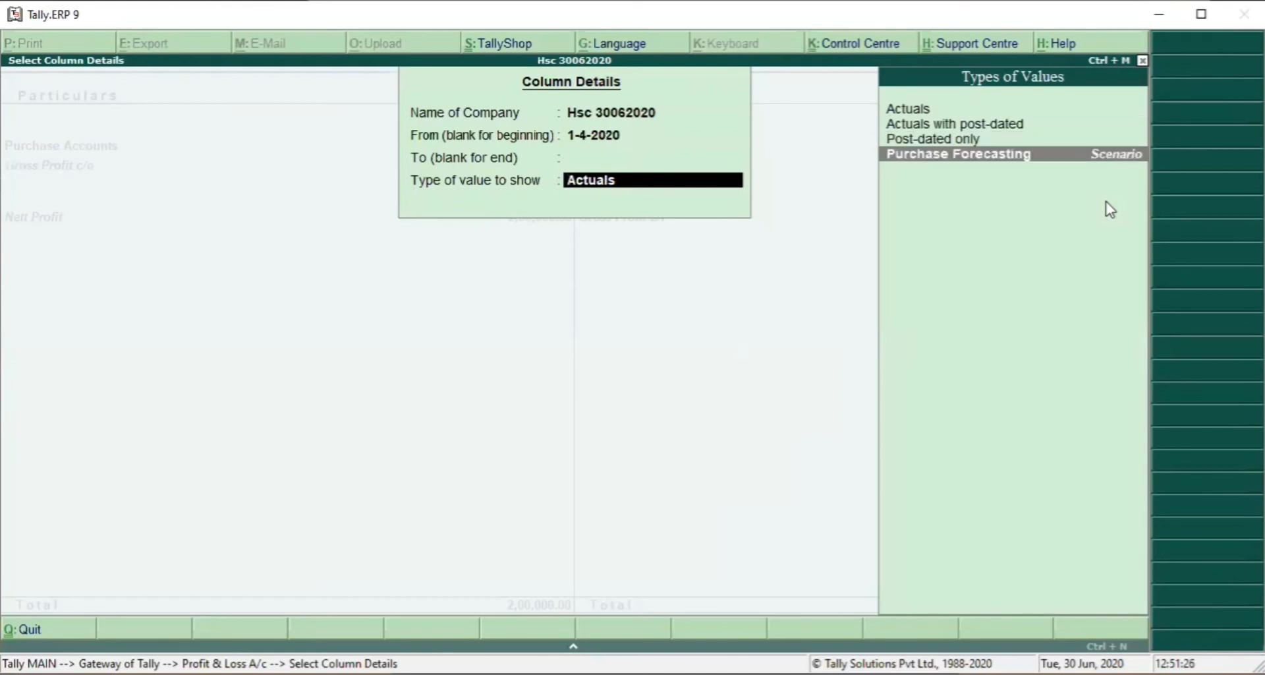
{"action": "key", "text": "Return"}
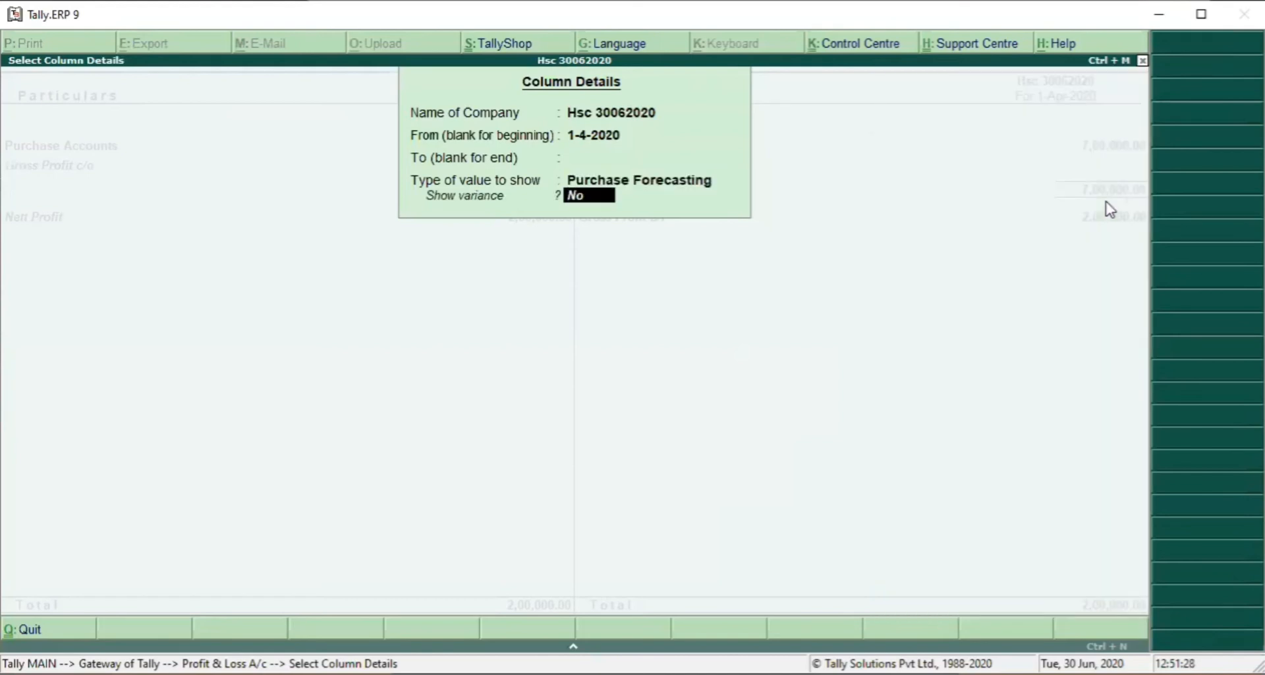
{"action": "type", "text": "y"}
{"action": "key", "text": "Return"}
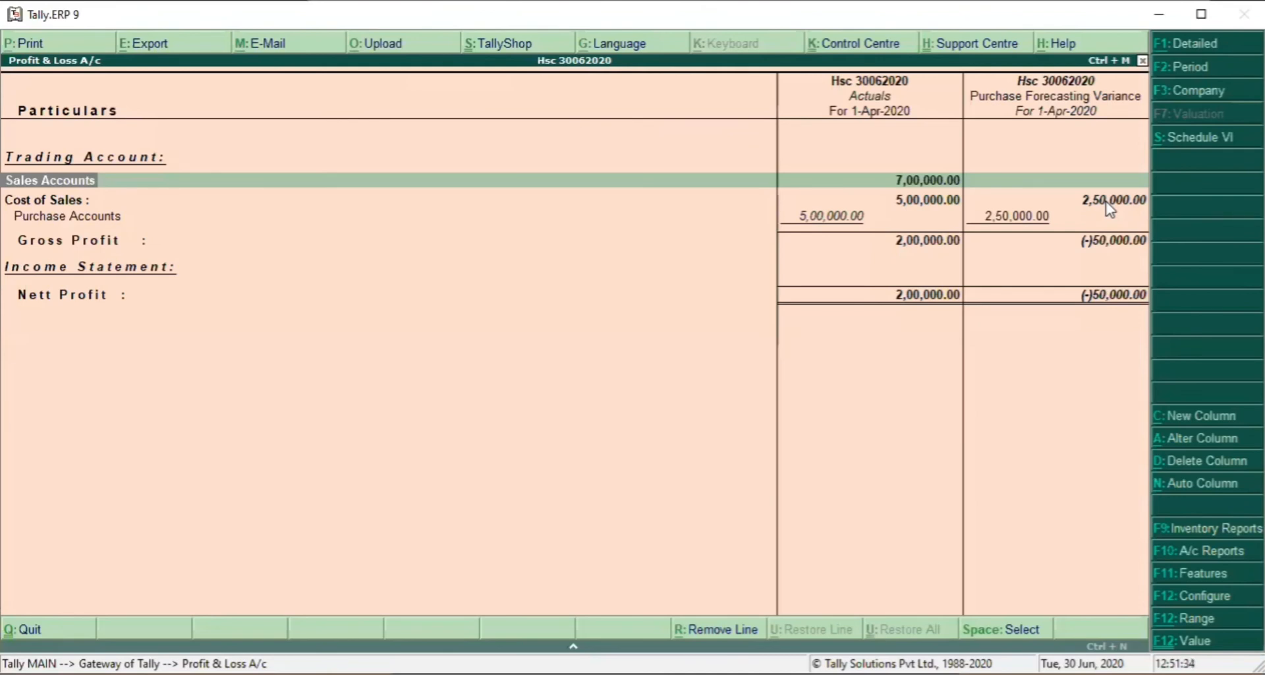
Step: Compare the actual and variance figures for Purchase Accounts and Cost of Sales, and leave the Profit & Loss A/c
{"action": "key", "text": "Down"}
{"action": "key", "text": "Down"}
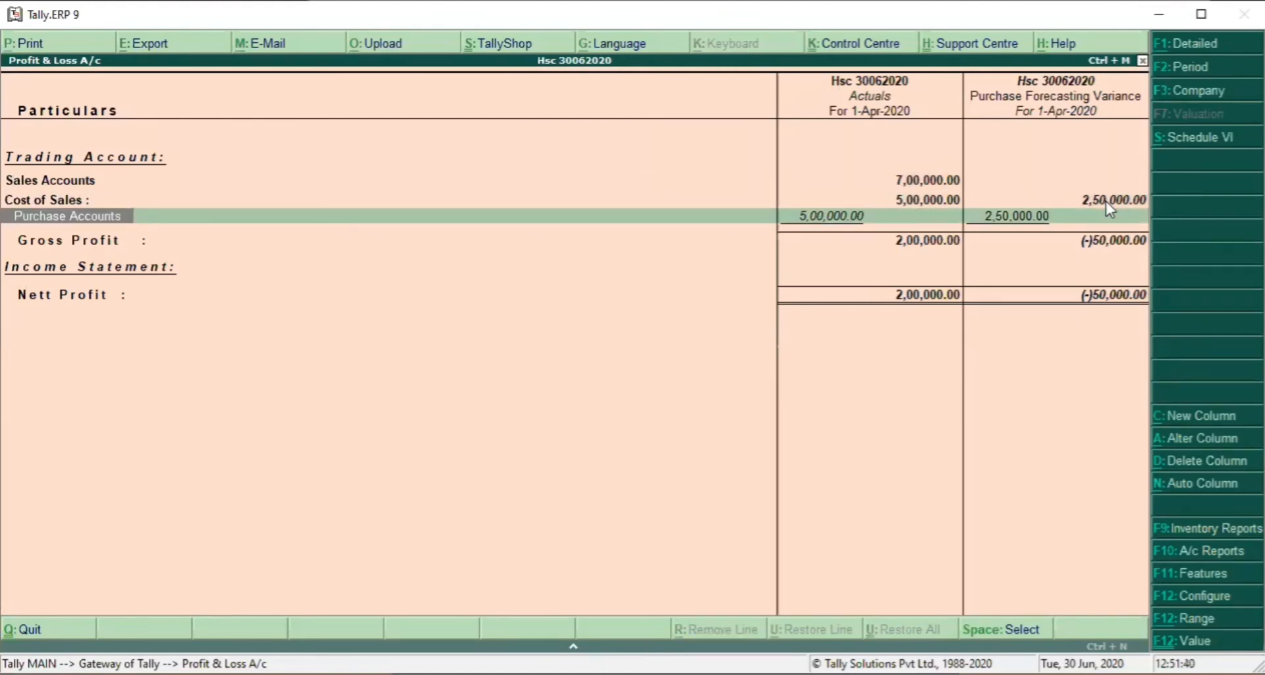
{"action": "key", "text": "Up"}
{"action": "key", "text": "Down"}
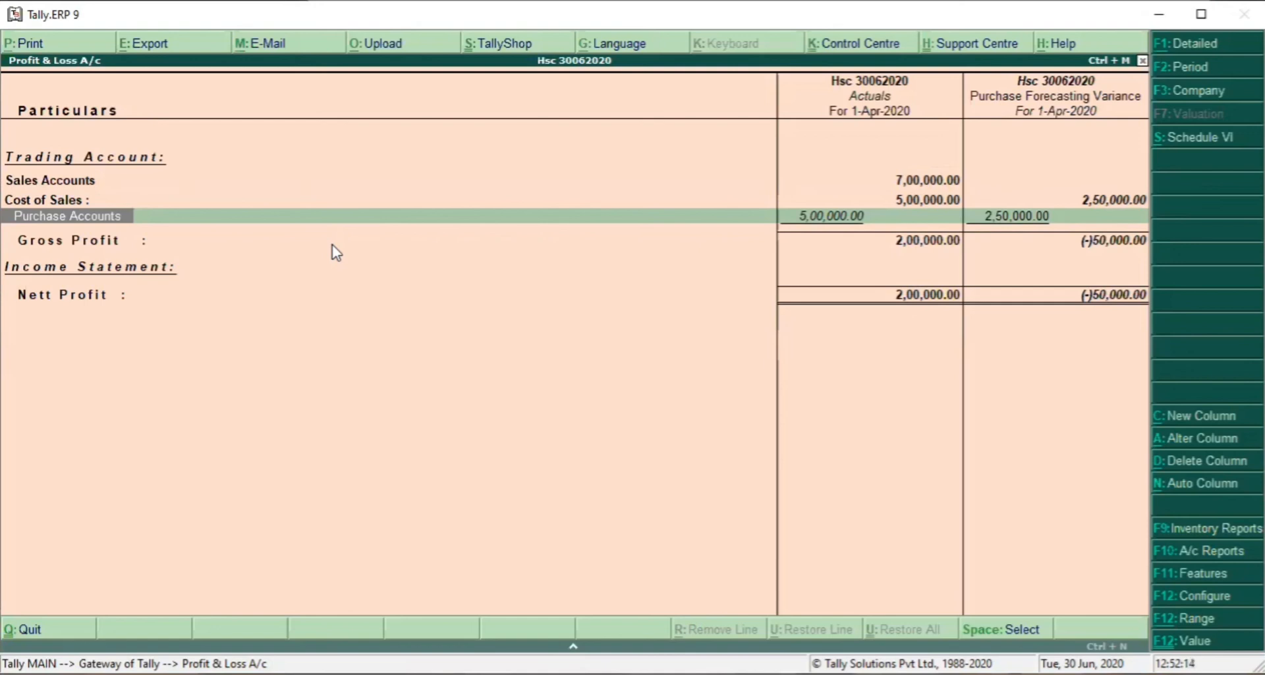
{"action": "key", "text": "Escape"}
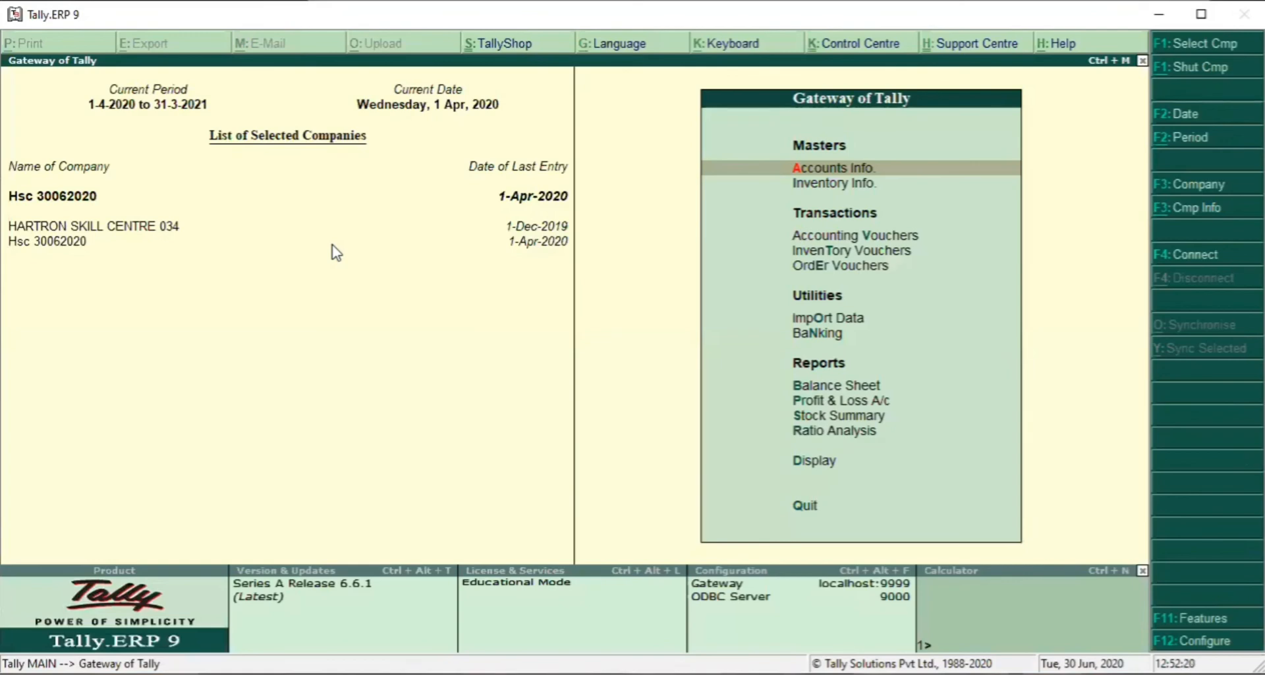
Step: Review the company's Accounting Features through the reversing journals and optional vouchers option, and accept them
{"action": "key", "text": "F11"}
{"action": "key", "text": "Return"}
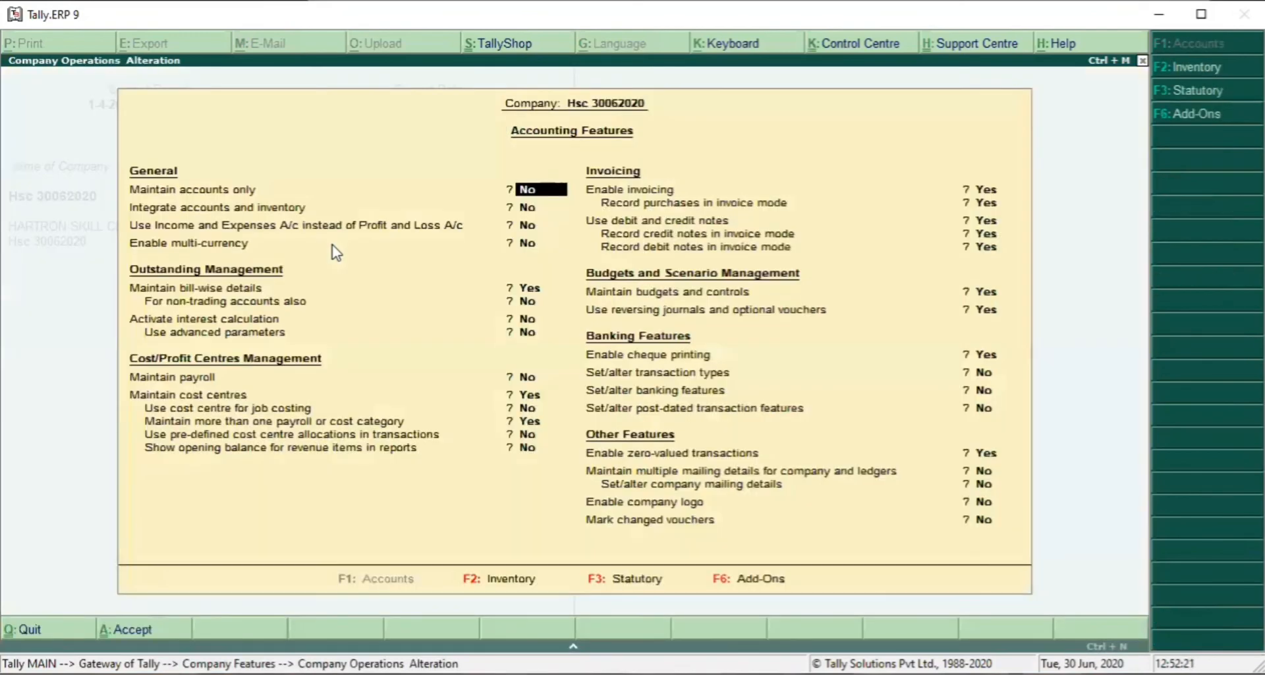
{"action": "key", "text": "Return"}
{"action": "key", "text": "Return"}
{"action": "key", "text": "Return"}
{"action": "key", "text": "Return"}
{"action": "key", "text": "Return"}
{"action": "key", "text": "Return"}
{"action": "key", "text": "Return"}
{"action": "key", "text": "Return"}
{"action": "key", "text": "Return"}
{"action": "key", "text": "Return"}
{"action": "key", "text": "Return"}
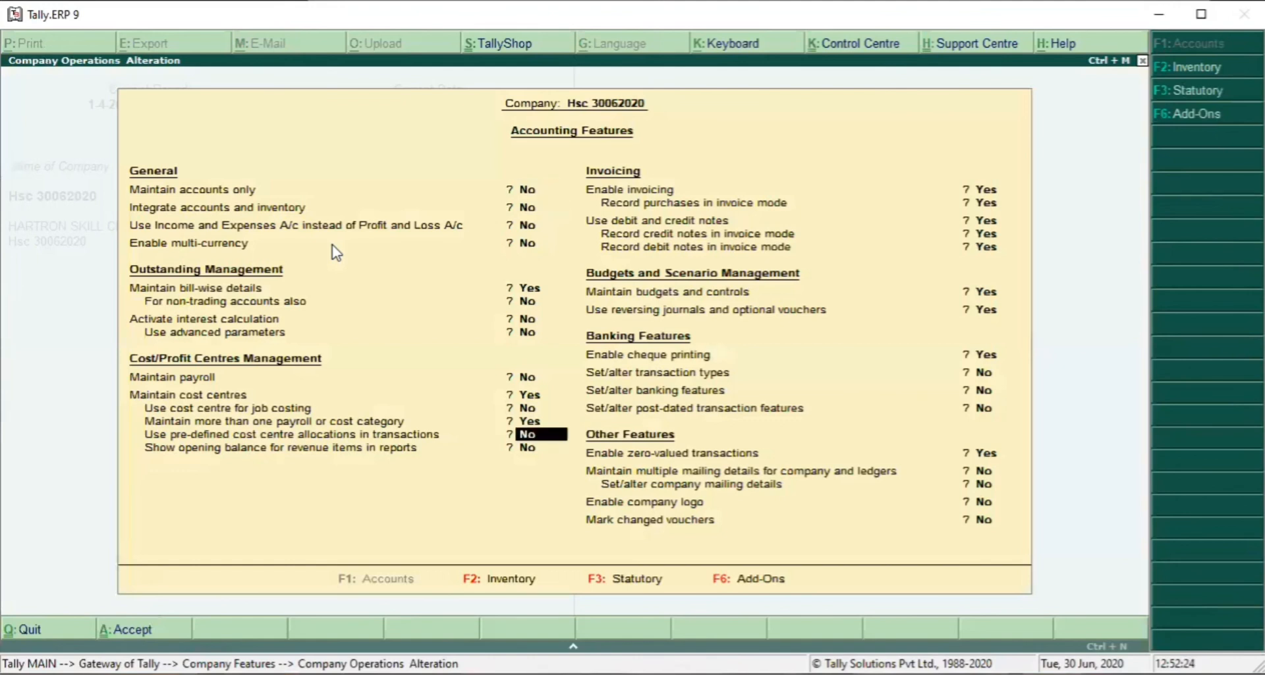
{"action": "key", "text": "Return"}
{"action": "key", "text": "Return"}
{"action": "key", "text": "Return"}
{"action": "key", "text": "Return"}
{"action": "key", "text": "Return"}
{"action": "key", "text": "Return"}
{"action": "key", "text": "Return"}
{"action": "key", "text": "Return"}
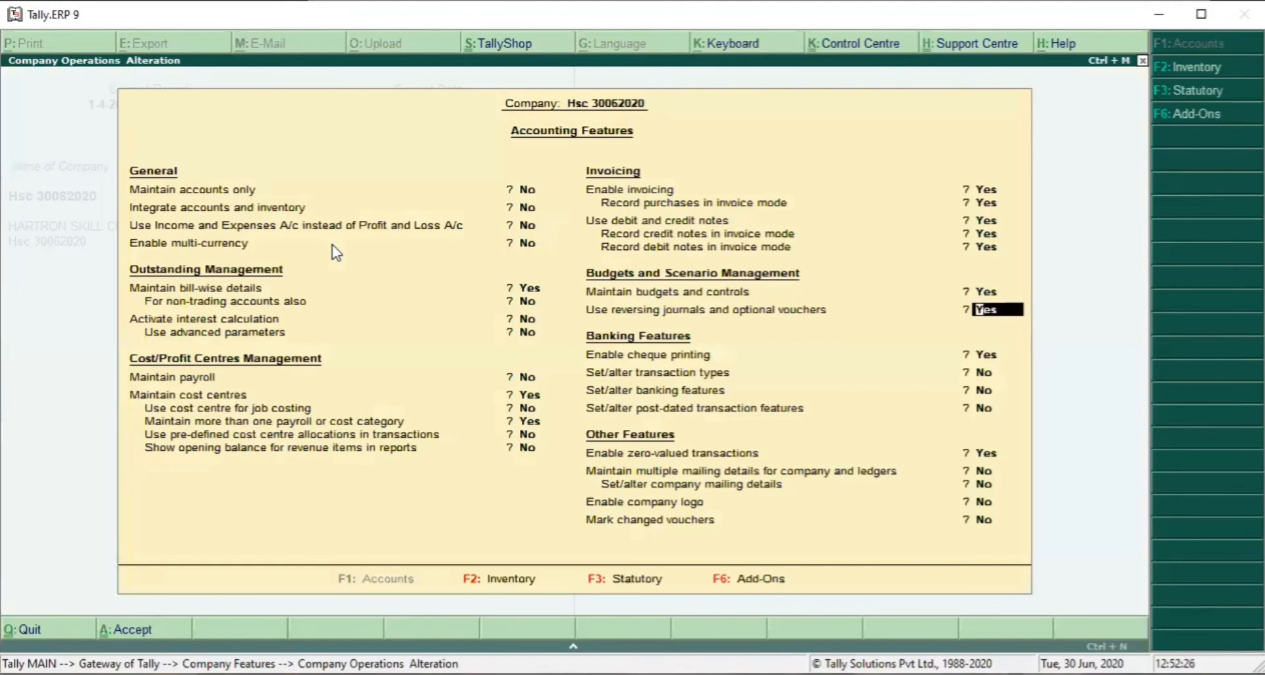
{"action": "key", "text": "ctrl+a"}
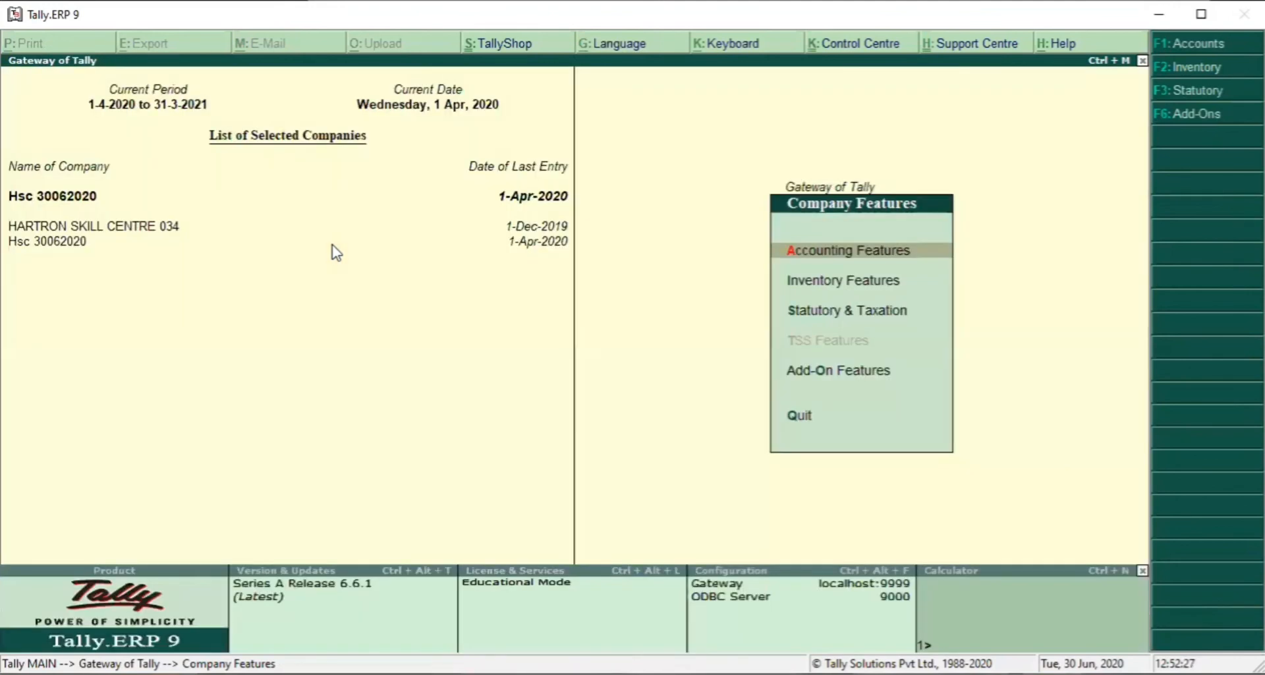
{"action": "key", "text": "Escape"}
Step: Open the Purchase for Optional voucher type for alteration, check its 'Optional' by default setting, and leave without changes
{"action": "key", "text": "a"}
{"action": "key", "text": "Down"}
{"action": "key", "text": "Down"}
{"action": "key", "text": "Down"}
{"action": "key", "text": "Down"}
{"action": "key", "text": "Down"}
{"action": "key", "text": "Down"}
{"action": "key", "text": "Return"}
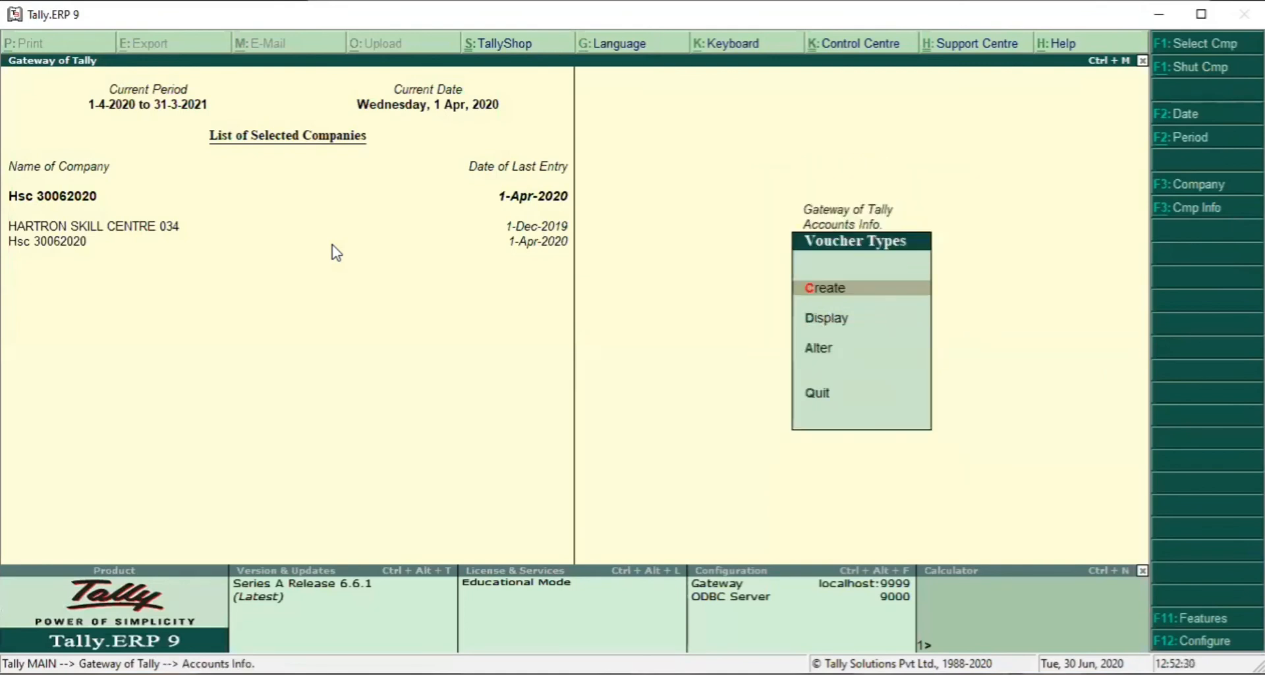
{"action": "key", "text": "Down"}
{"action": "key", "text": "Down"}
{"action": "key", "text": "Return"}
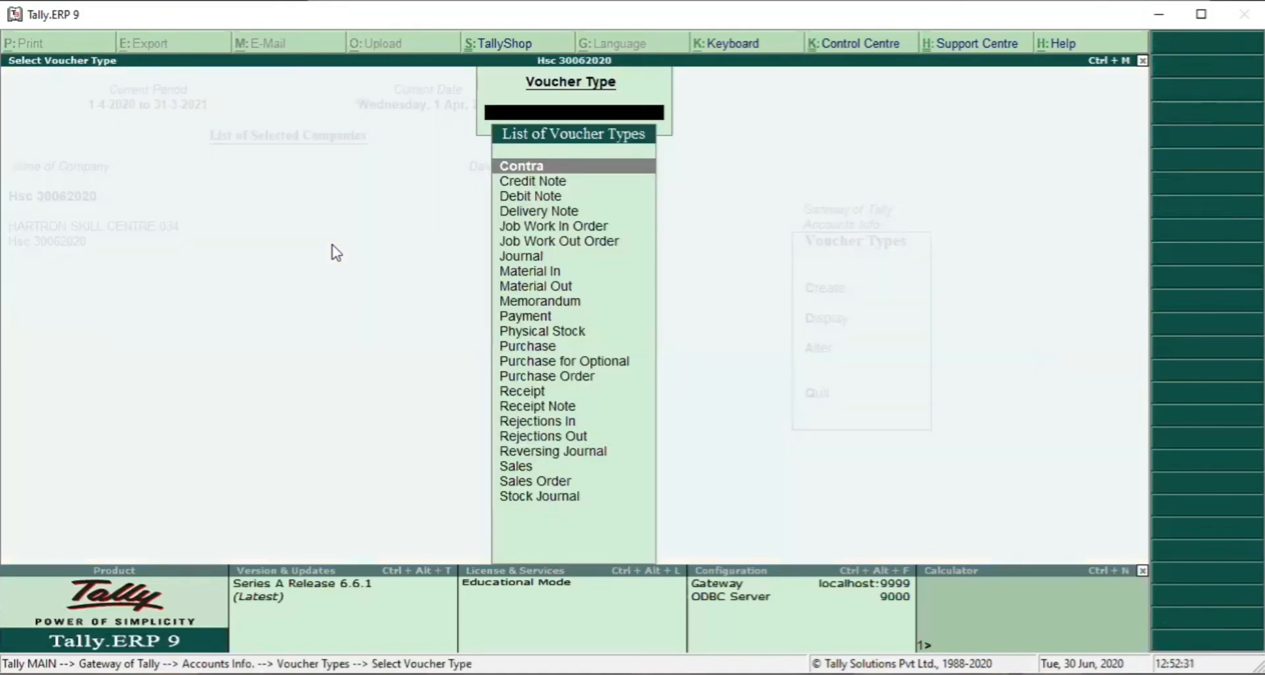
{"action": "key", "text": "Down"}
{"action": "key", "text": "Down"}
{"action": "key", "text": "Down"}
{"action": "key", "text": "Down"}
{"action": "key", "text": "Down"}
{"action": "key", "text": "Down"}
{"action": "key", "text": "Down"}
{"action": "key", "text": "Down"}
{"action": "key", "text": "Down"}
{"action": "key", "text": "Down"}
{"action": "key", "text": "Down"}
{"action": "key", "text": "Down"}
{"action": "key", "text": "Down"}
{"action": "key", "text": "Return"}
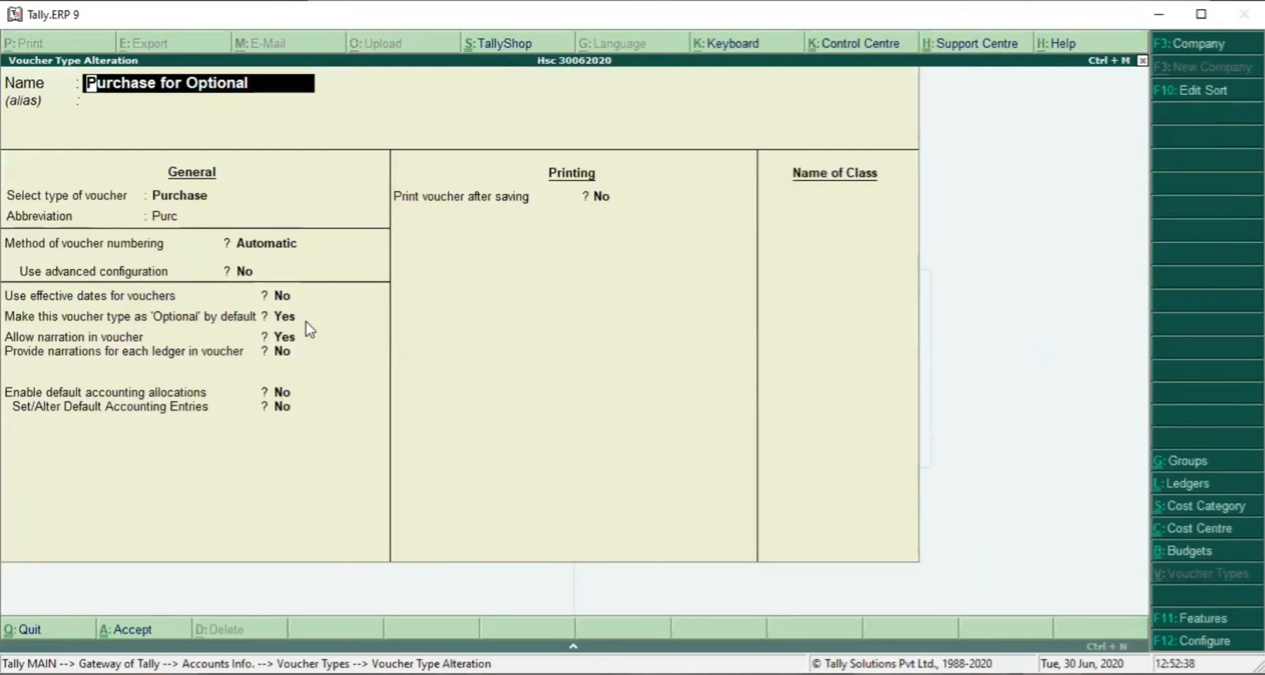
{"action": "key", "text": "Escape"}
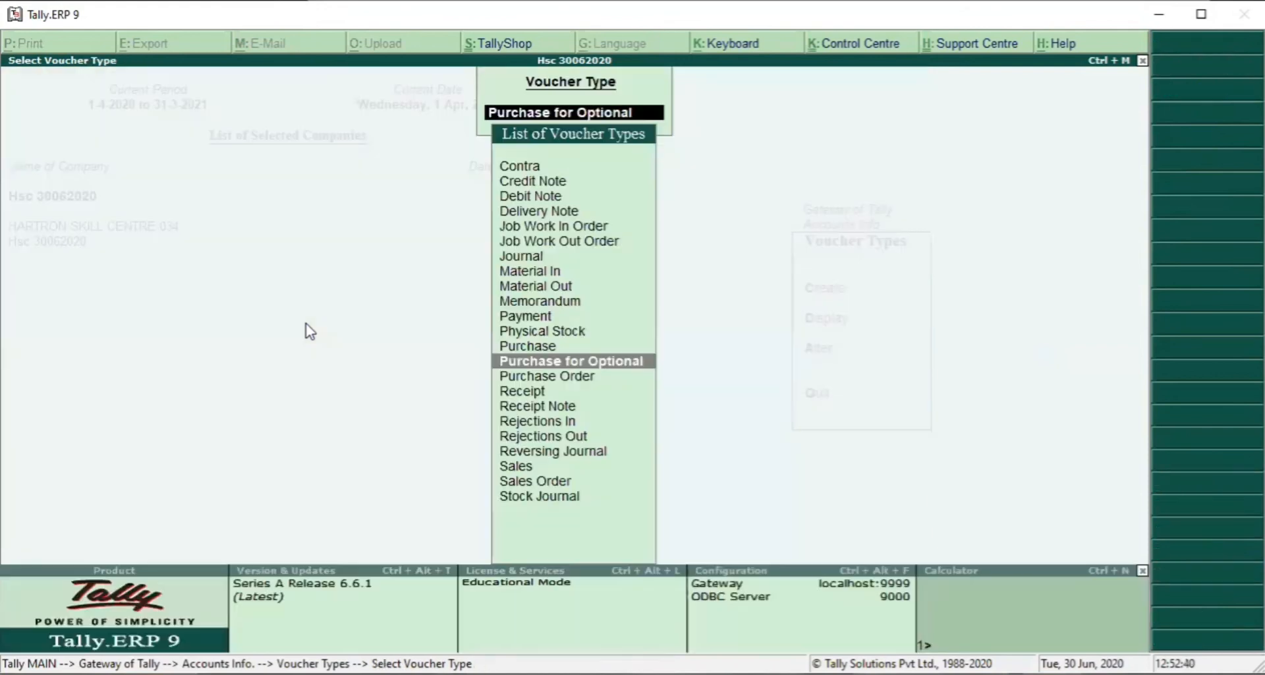
{"action": "key", "text": "Escape"}
Step: Open the Purchase Forecasting scenario for alteration, check its included actuals and voucher types, and back out of it
{"action": "key", "text": "Up"}
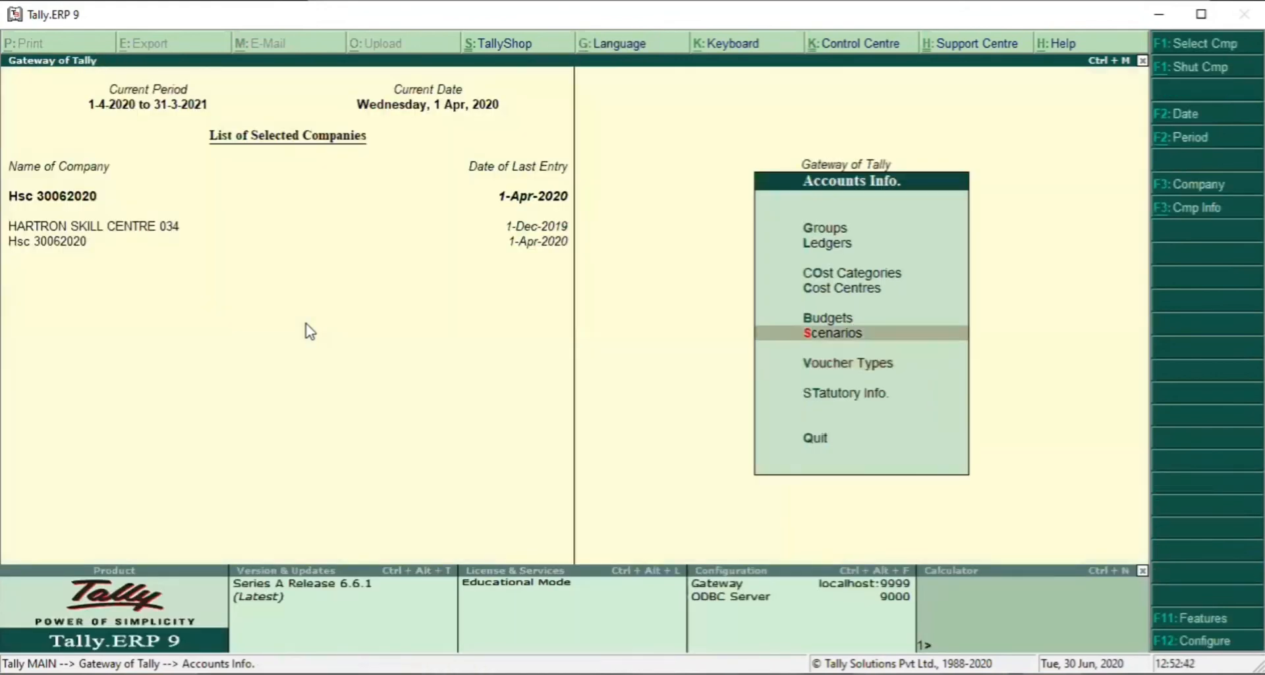
{"action": "key", "text": "Return"}
{"action": "key", "text": "a"}
{"action": "key", "text": "Return"}
{"action": "key", "text": "Return"}
{"action": "key", "text": "Return"}
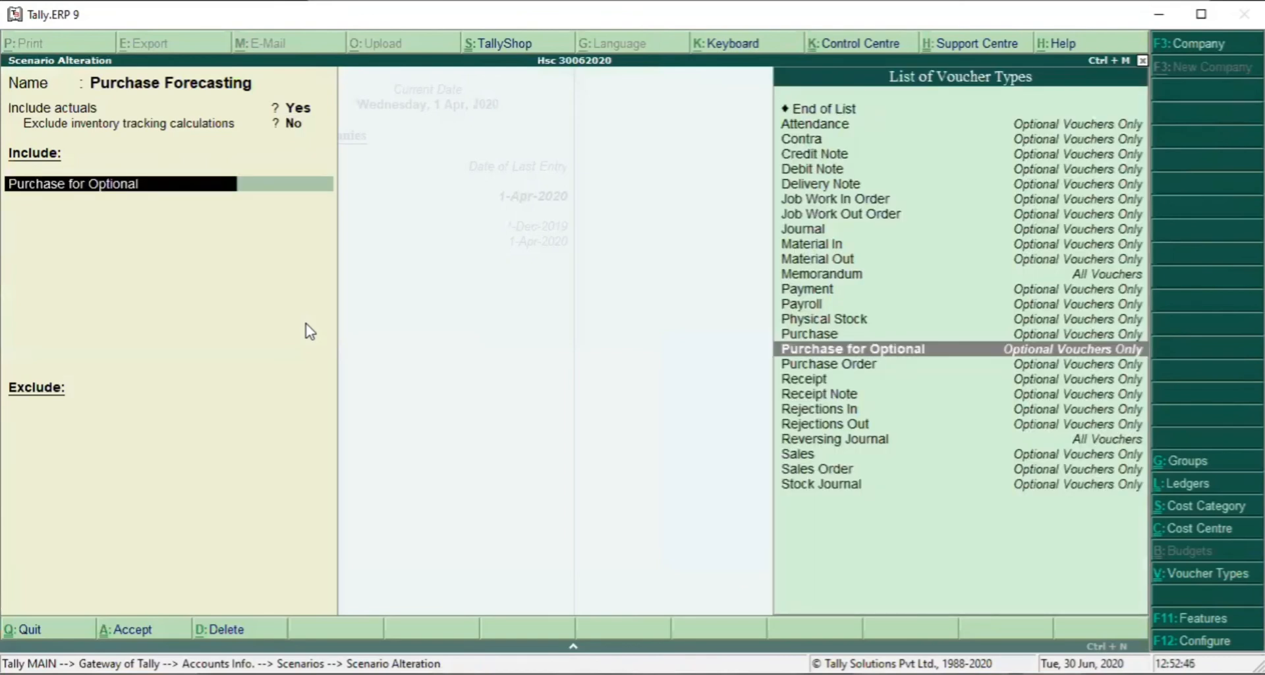
{"action": "key", "text": "Escape"}
{"action": "key", "text": "Escape"}
{"action": "key", "text": "Escape"}
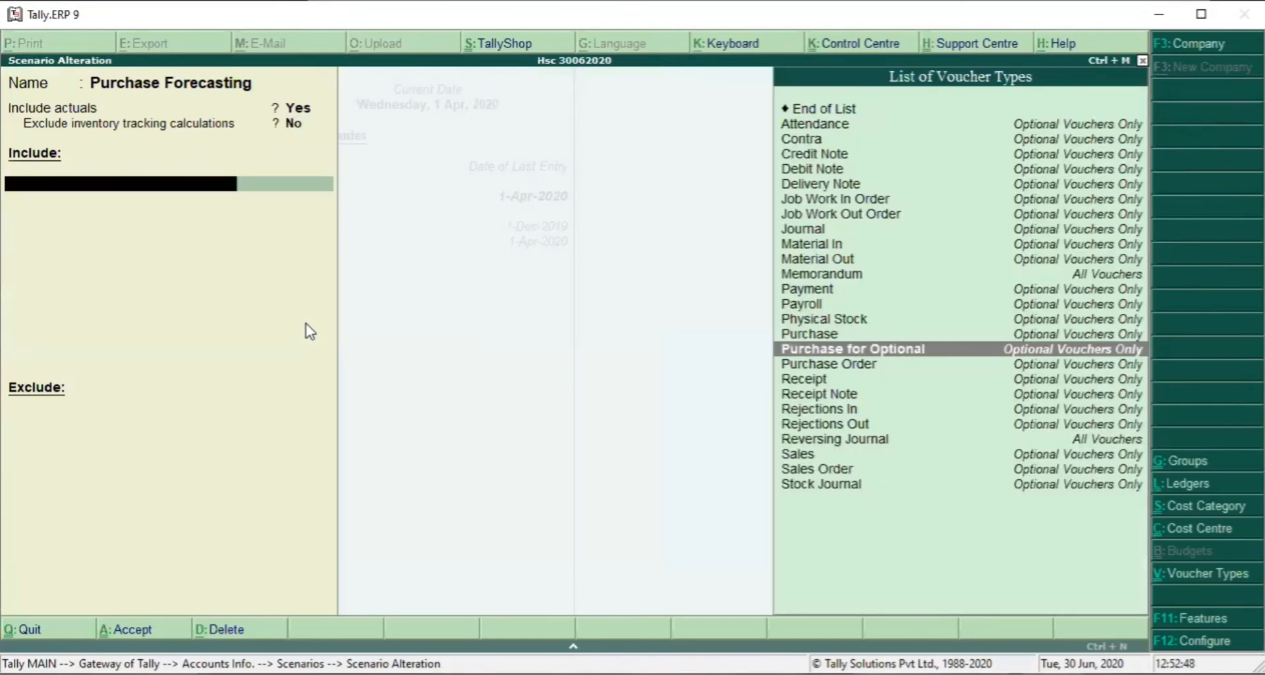
Step: Leave the scenario alteration, open the Day Book, review its sales, purchase and optional purchase vouchers, and close it
{"action": "key", "text": "Escape"}
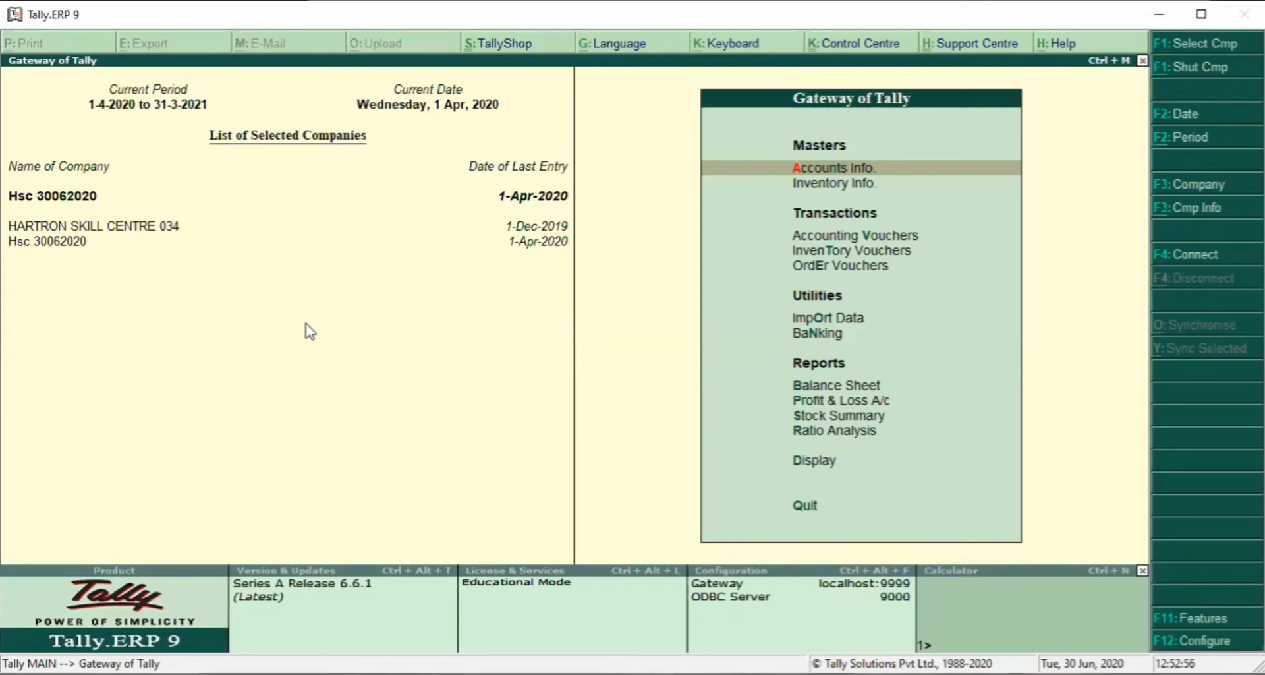
{"action": "key", "text": "d"}
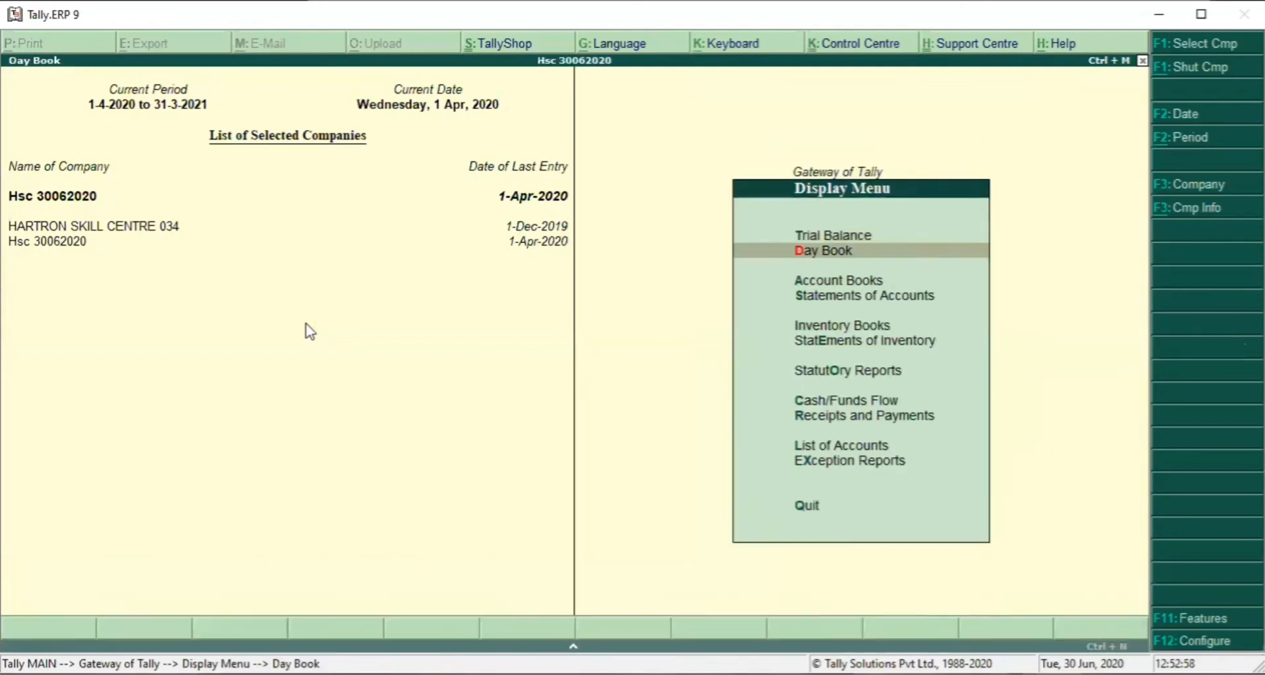
{"action": "key", "text": "Return"}
{"action": "key", "text": "Down"}
{"action": "key", "text": "Down"}
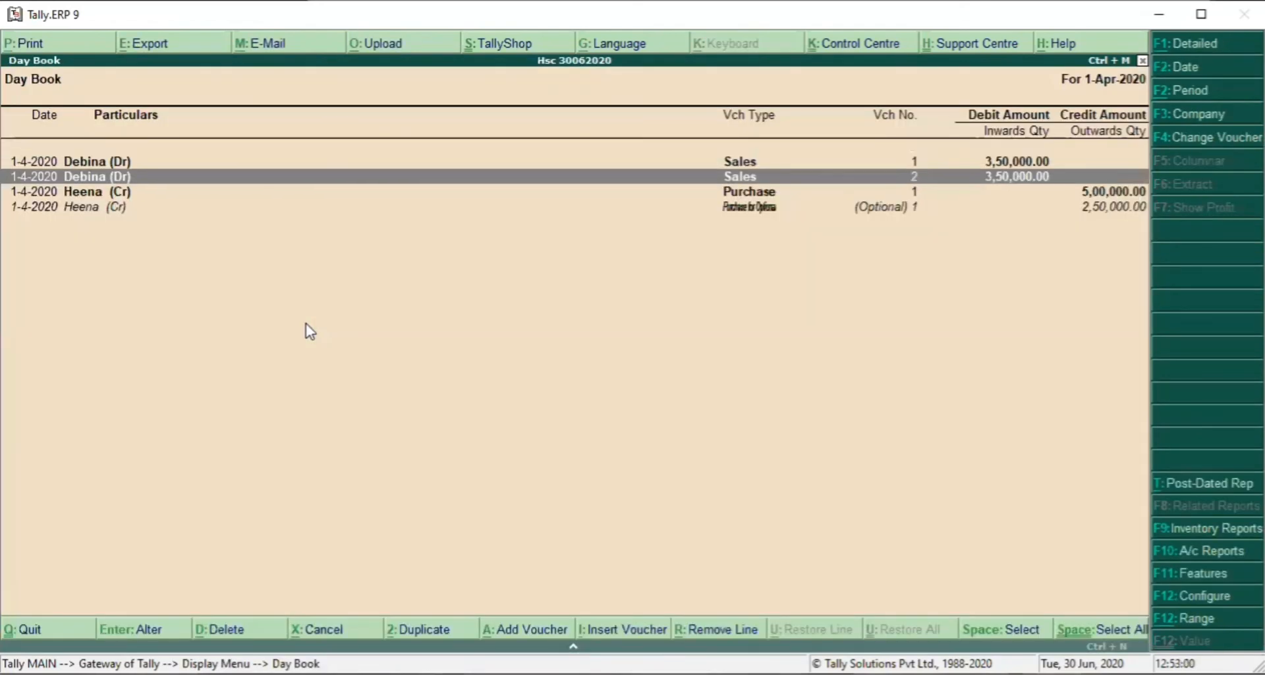
{"action": "key", "text": "Up"}
{"action": "key", "text": "Up"}
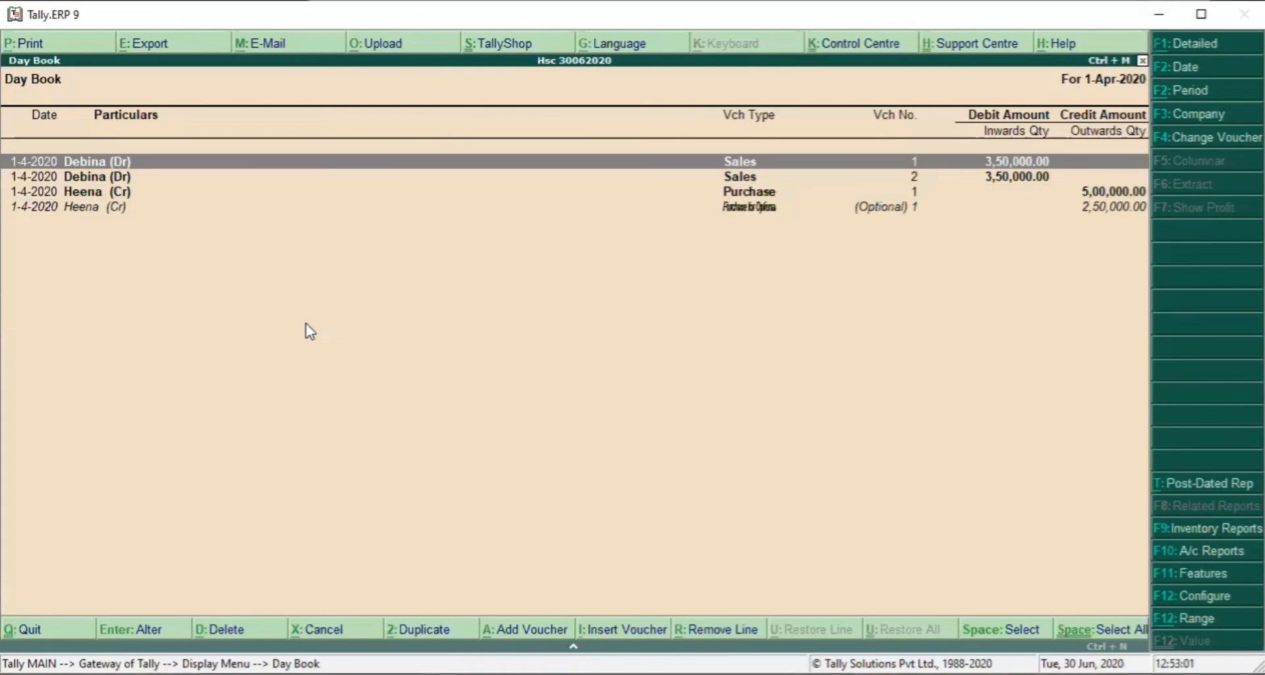
{"action": "key", "text": "Down"}
{"action": "key", "text": "Down"}
{"action": "key", "text": "Down"}
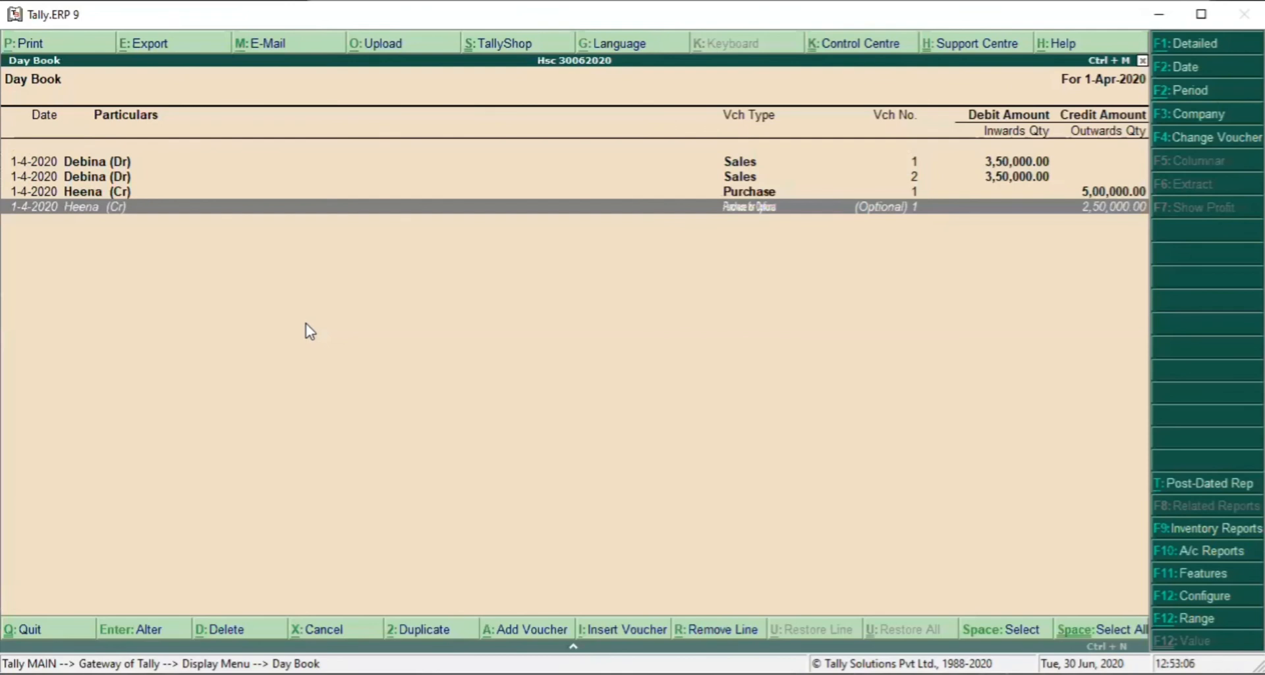
{"action": "key", "text": "Escape"}
Step: Open the Profit & Loss A/c and start a new comparison column for Hsc 30062020 from 1-4-2020 with no end date
{"action": "key", "text": "Up"}
{"action": "key", "text": "Up"}
{"action": "key", "text": "Up"}
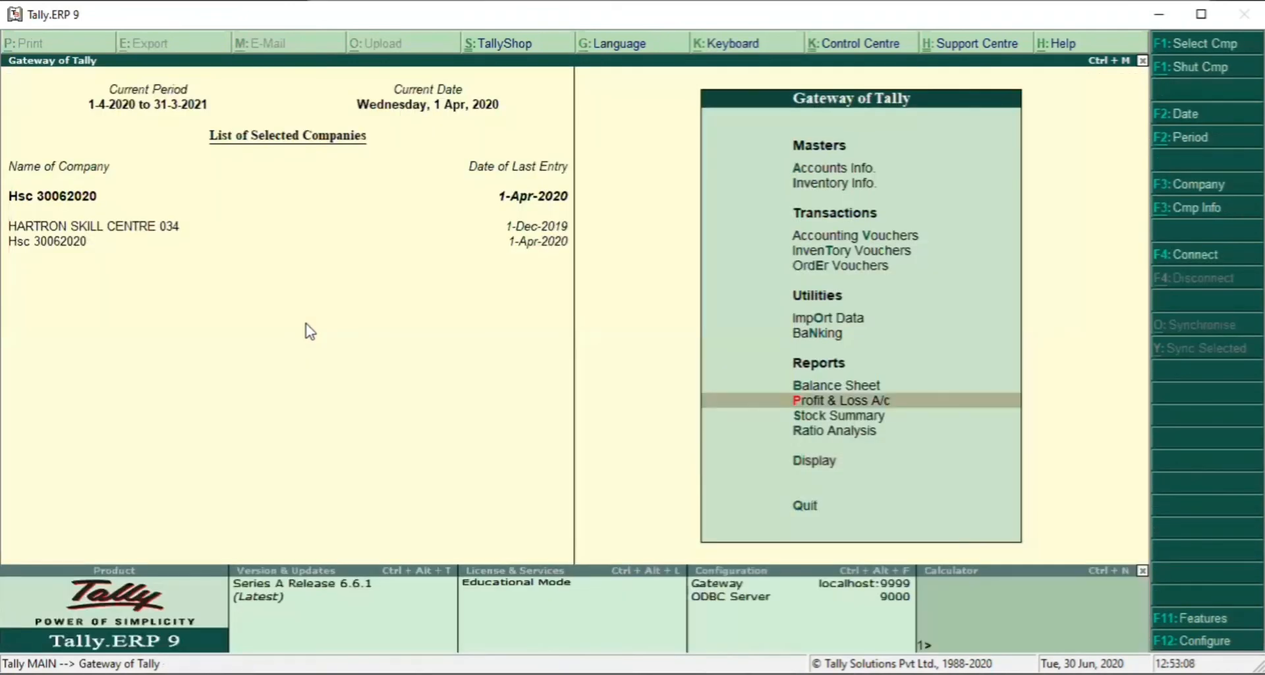
{"action": "key", "text": "Return"}
{"action": "key", "text": "alt+c"}
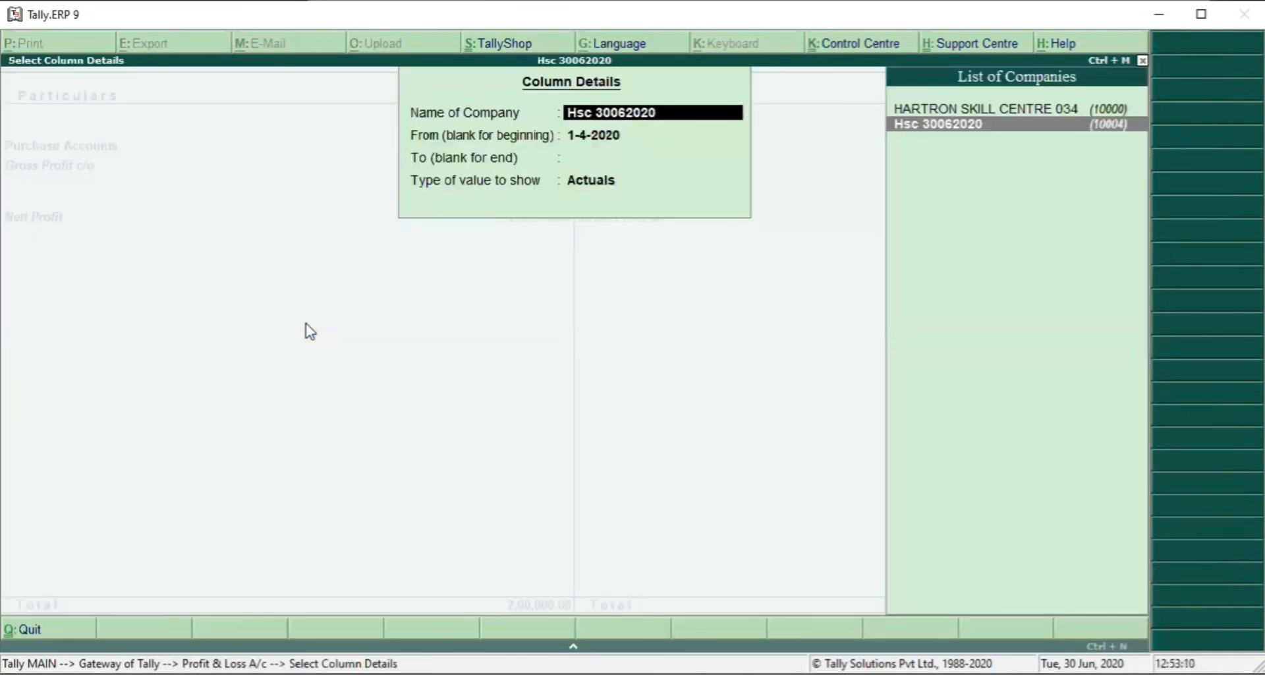
{"action": "key", "text": "Return"}
{"action": "key", "text": "Return"}
{"action": "key", "text": "Return"}
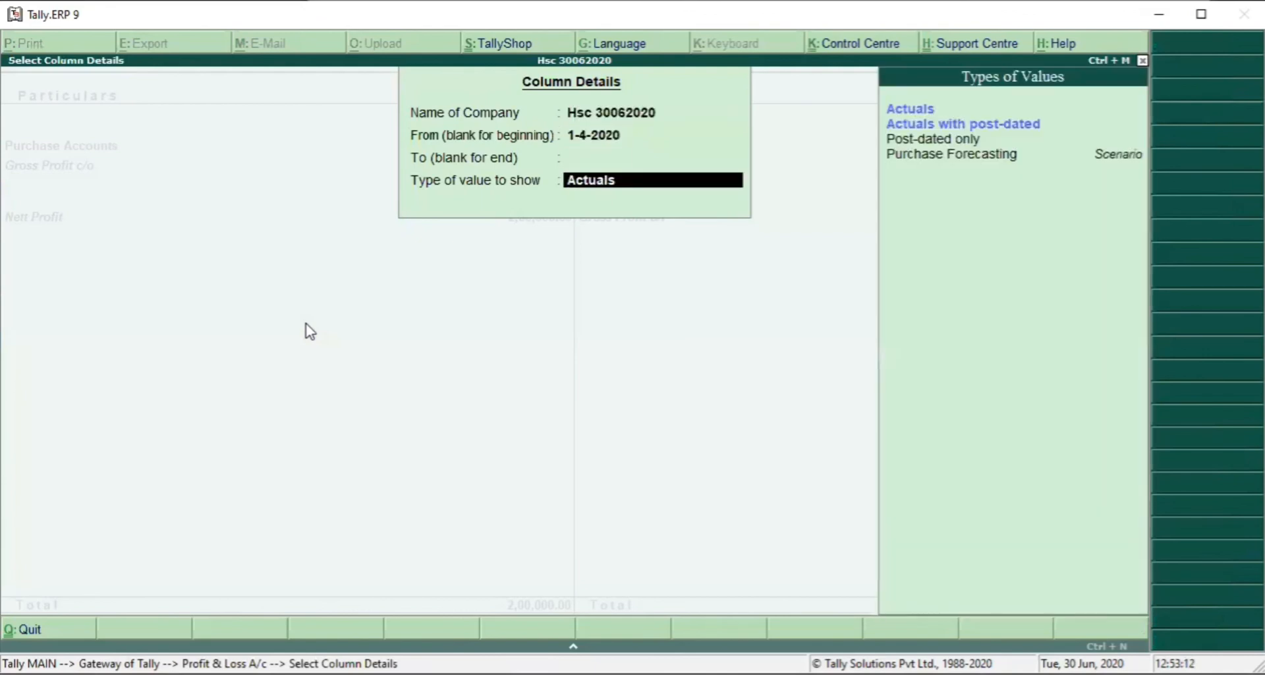
Step: Show the Purchase Forecasting scenario as variance in the new column, compare it with the actuals, and return to the Gateway of Tally
{"action": "key", "text": "Down"}
{"action": "key", "text": "Down"}
{"action": "key", "text": "Down"}
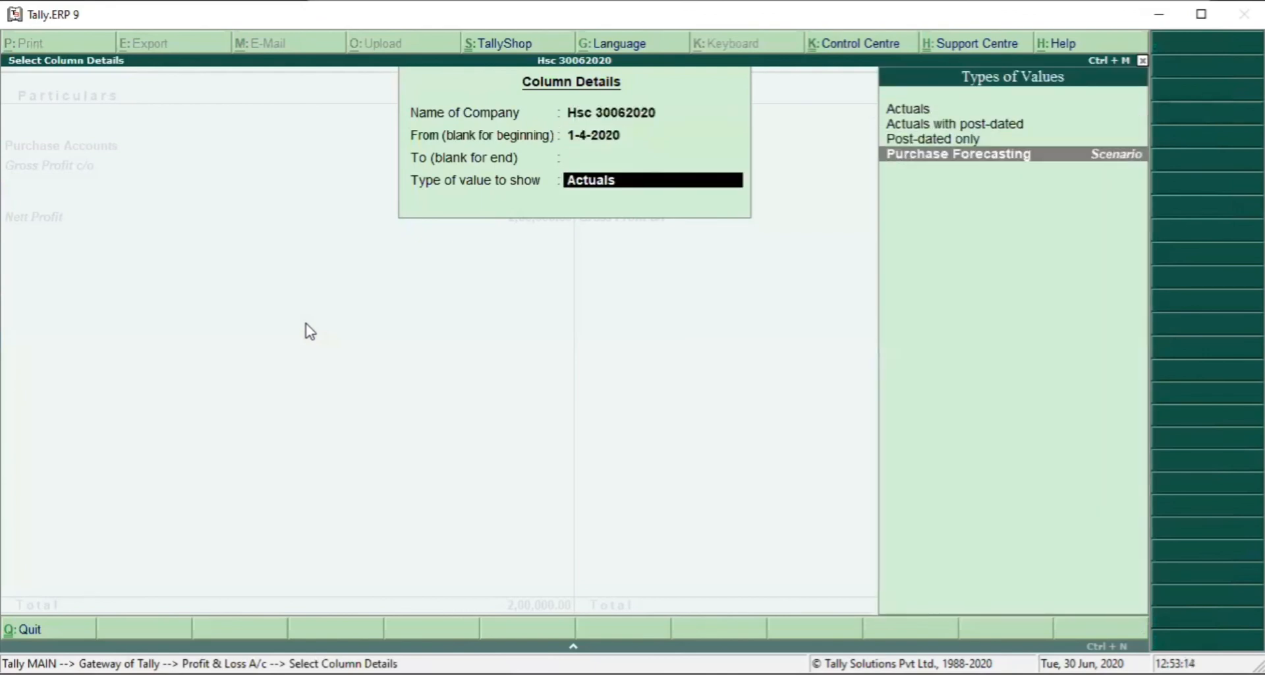
{"action": "key", "text": "Return"}
{"action": "type", "text": "y"}
{"action": "key", "text": "Return"}
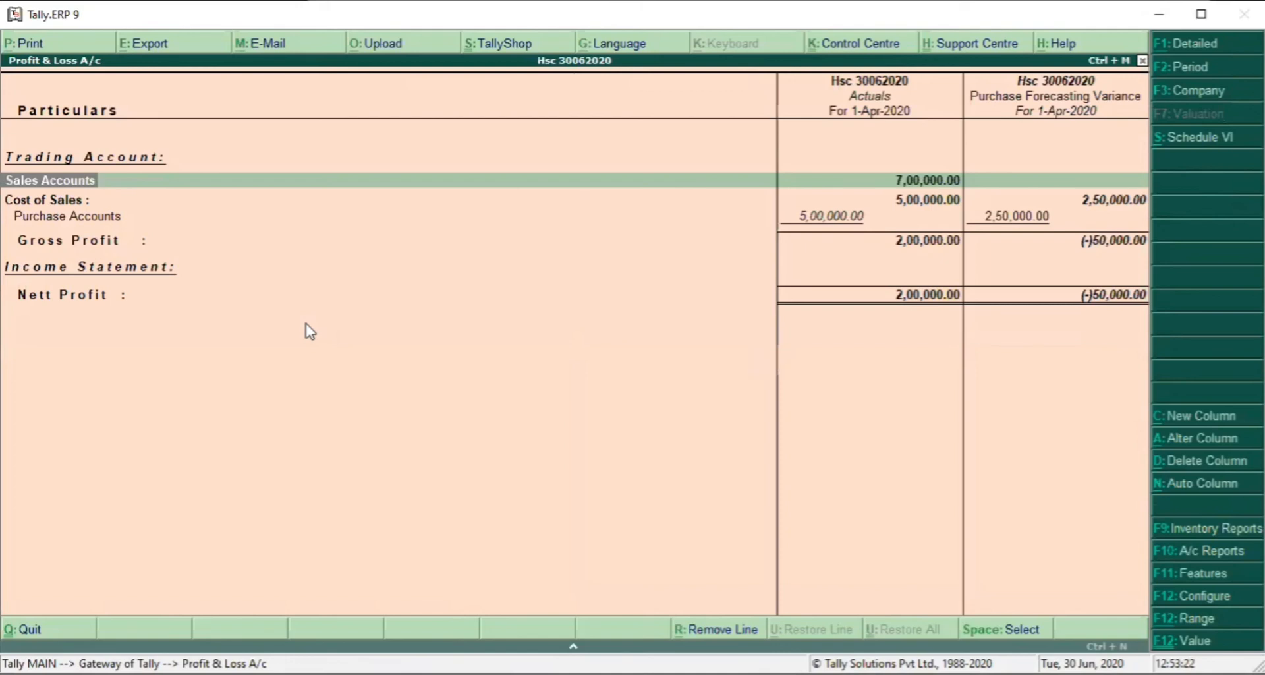
{"action": "key", "text": "Escape"}
{"action": "key", "text": "Home"}
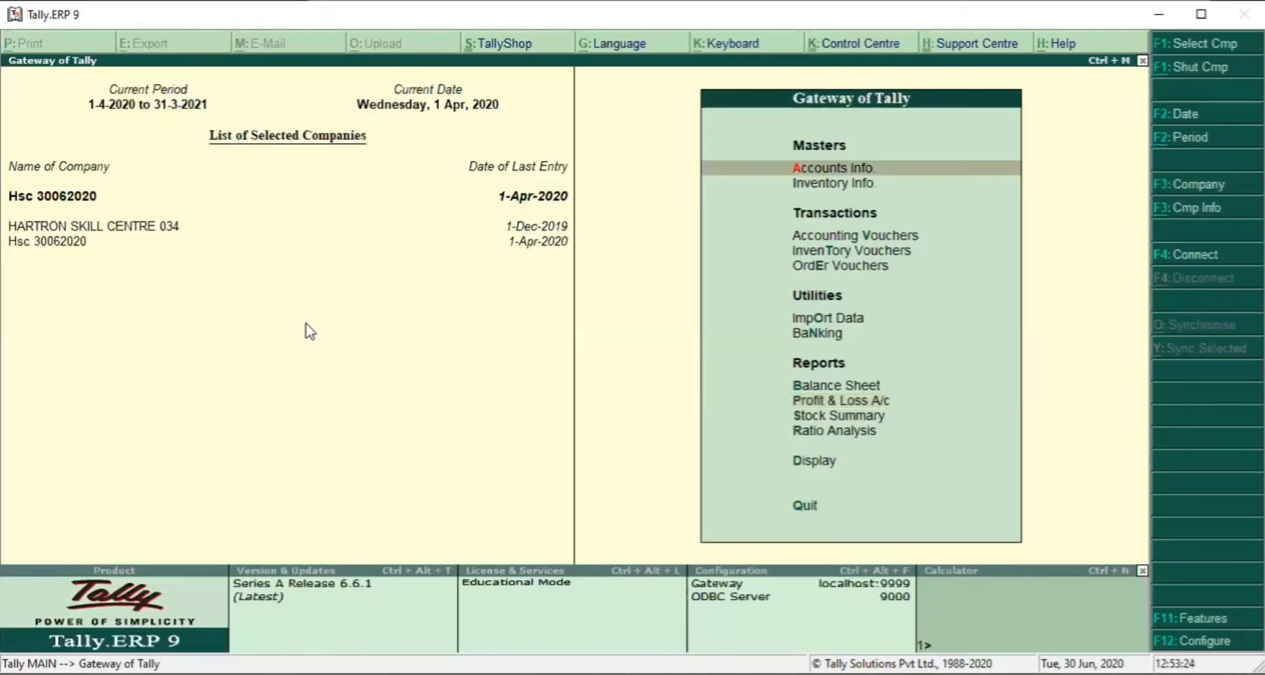